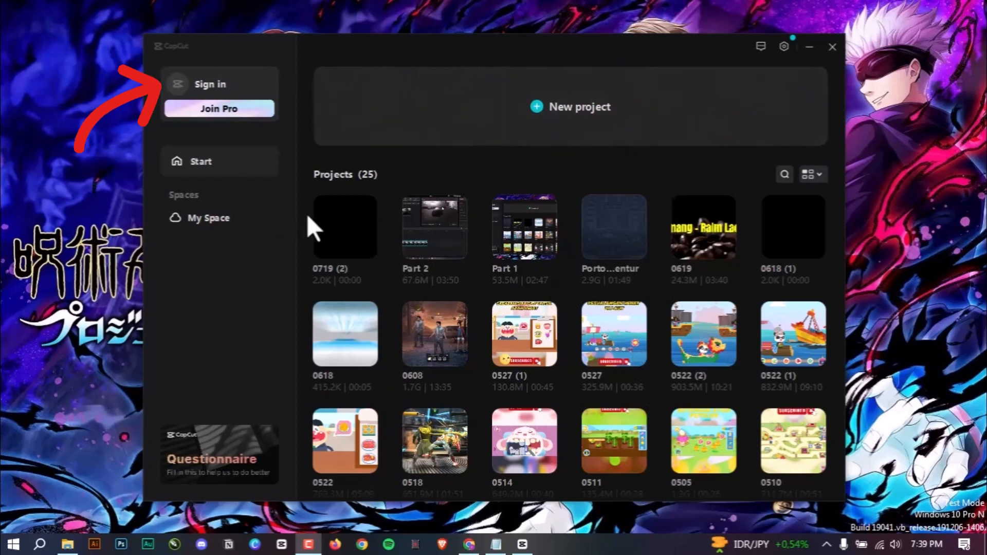
# Create a new project and import the video VID_20230717_111900 from the P1 folder
pyautogui.click(210, 87)
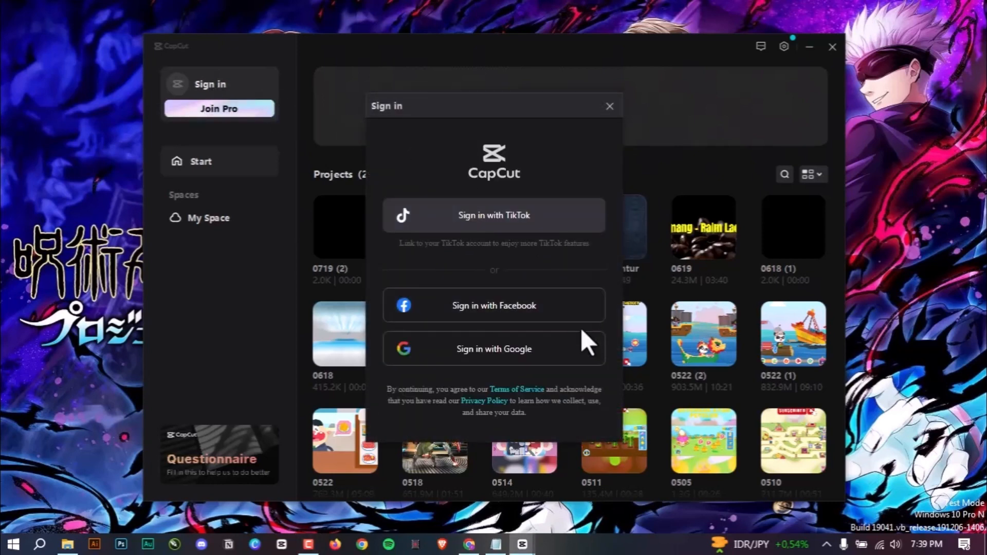
pyautogui.click(609, 106)
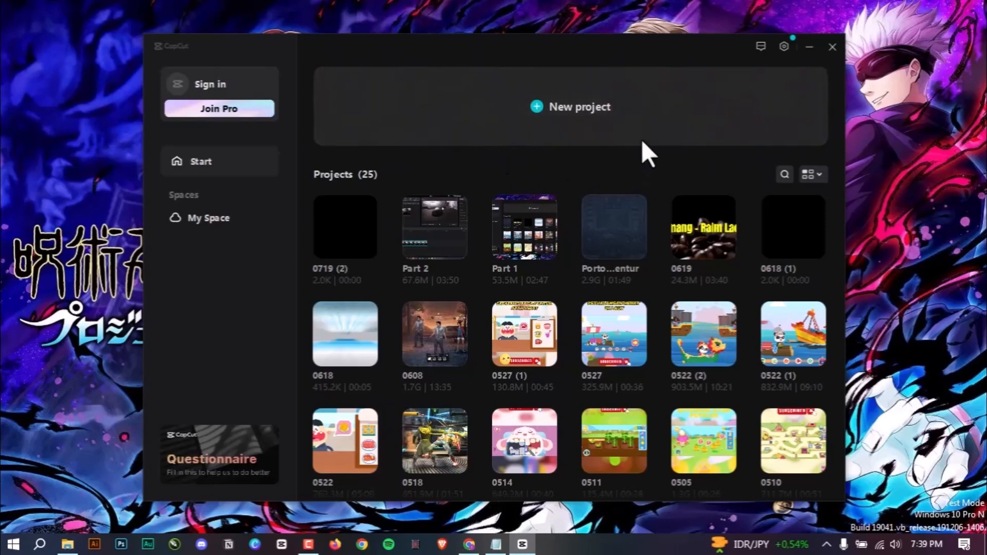
pyautogui.click(538, 105)
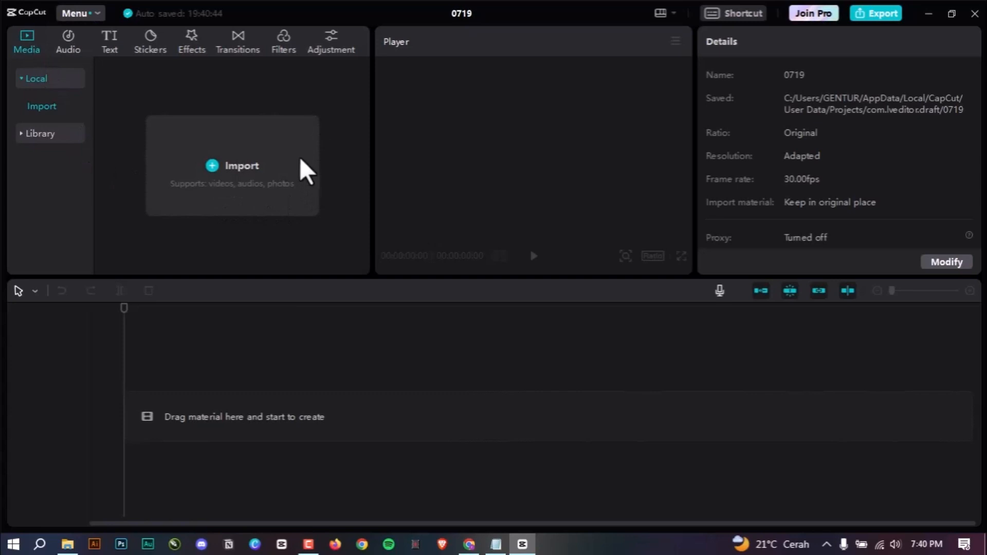
pyautogui.click(217, 167)
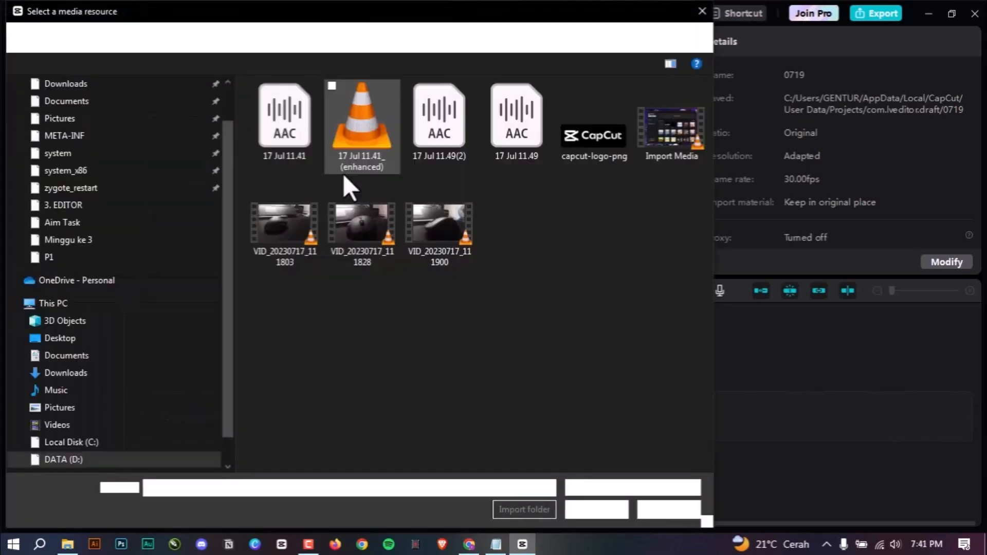
pyautogui.click(452, 242)
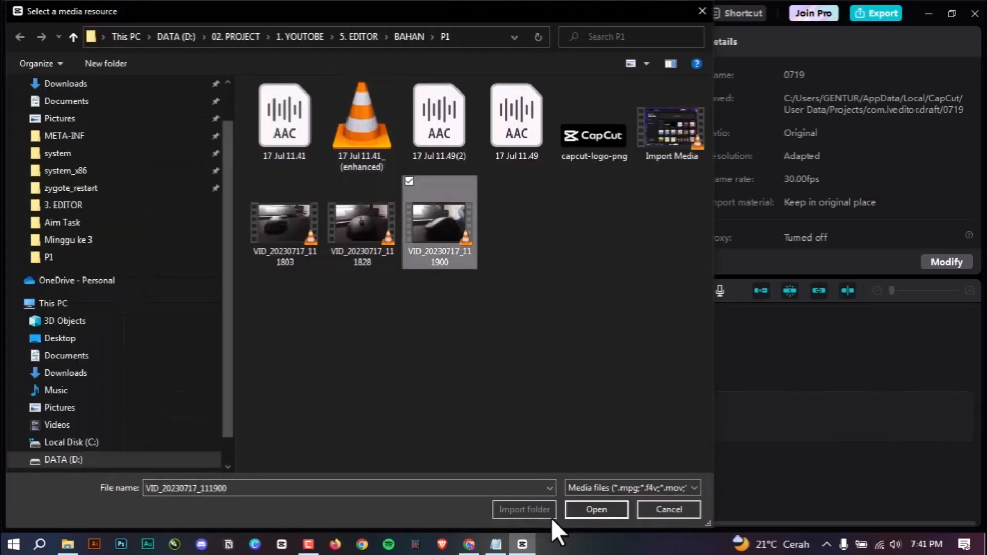
pyautogui.click(575, 514)
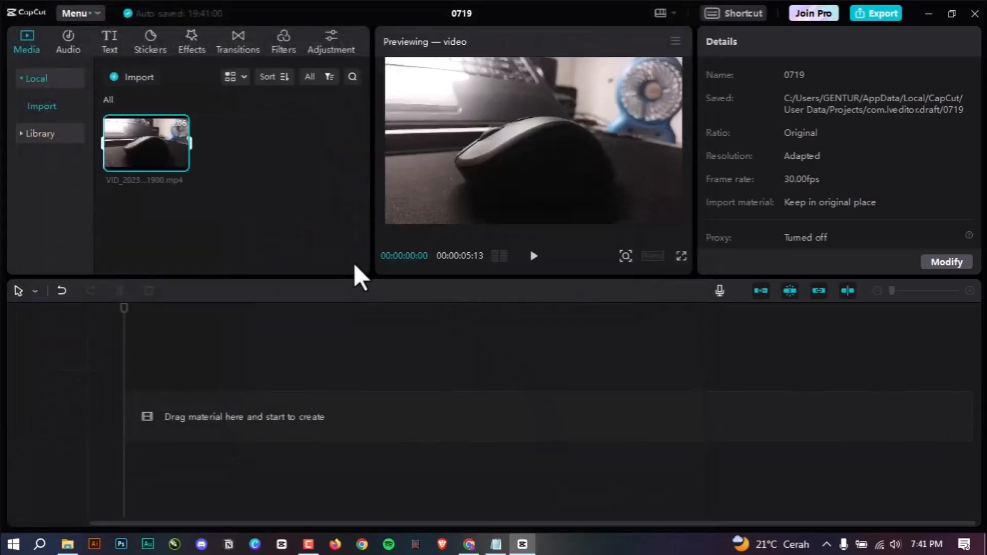
# Add the video VID_20230717_111828 from the P1 folder in File Explorer to the project's media
pyautogui.click(68, 544)
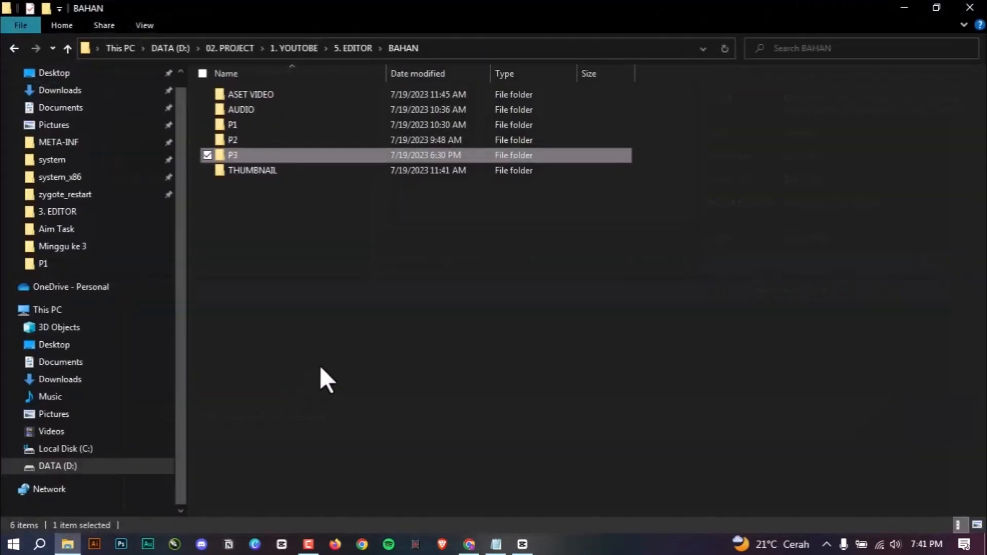
pyautogui.click(274, 129)
pyautogui.doubleClick(299, 132)
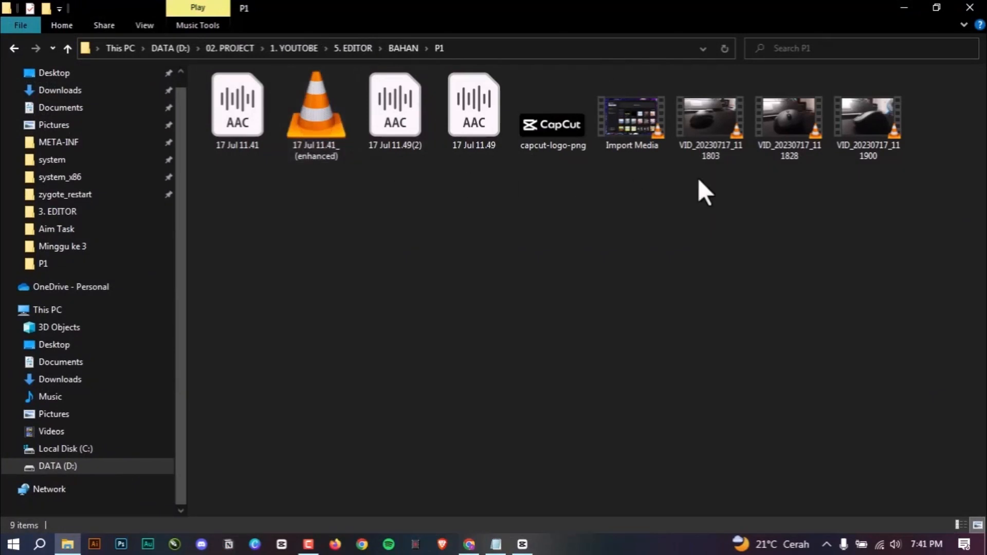
pyautogui.click(795, 144)
pyautogui.moveTo(794, 140); pyautogui.dragTo(288, 167)
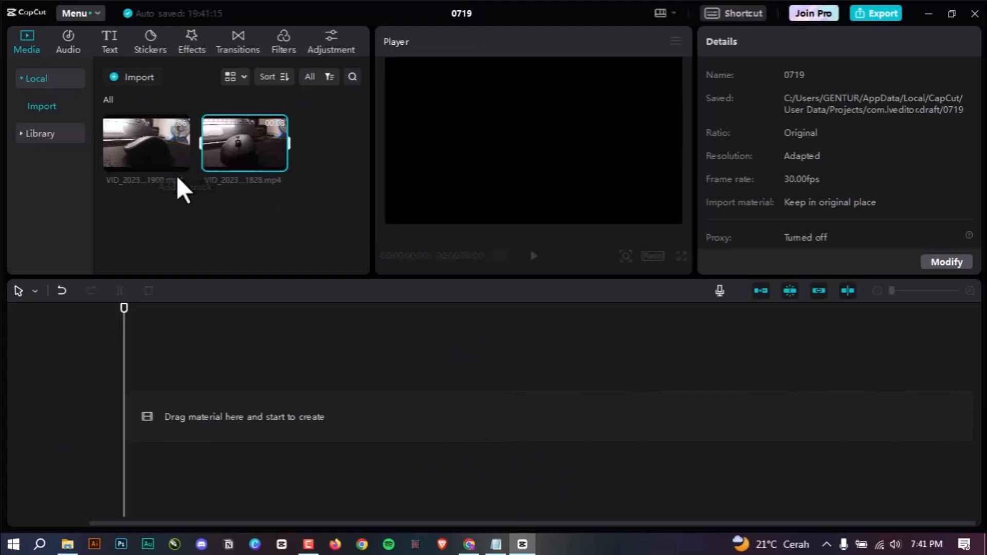
# Place VID_20230717_111900 at the start of the timeline with VID_20230717_111828 directly after it, and scrub through both clips
pyautogui.moveTo(126, 146); pyautogui.dragTo(177, 415)
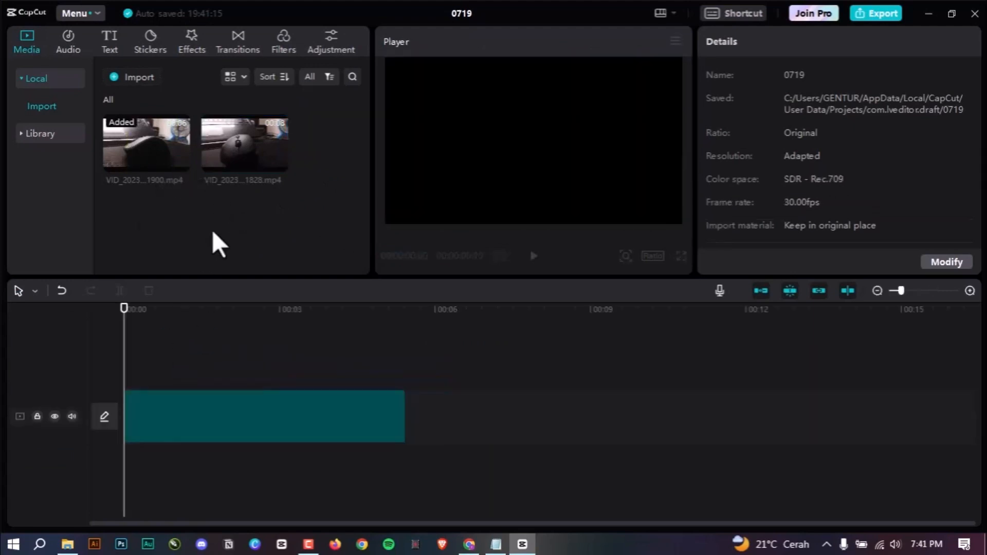
pyautogui.moveTo(245, 145); pyautogui.dragTo(412, 418)
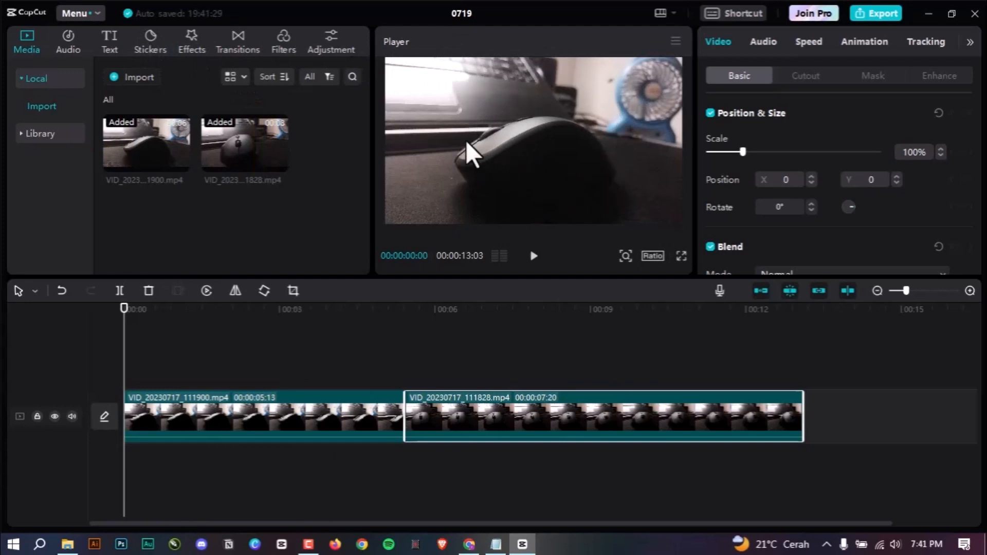
pyautogui.click(172, 308)
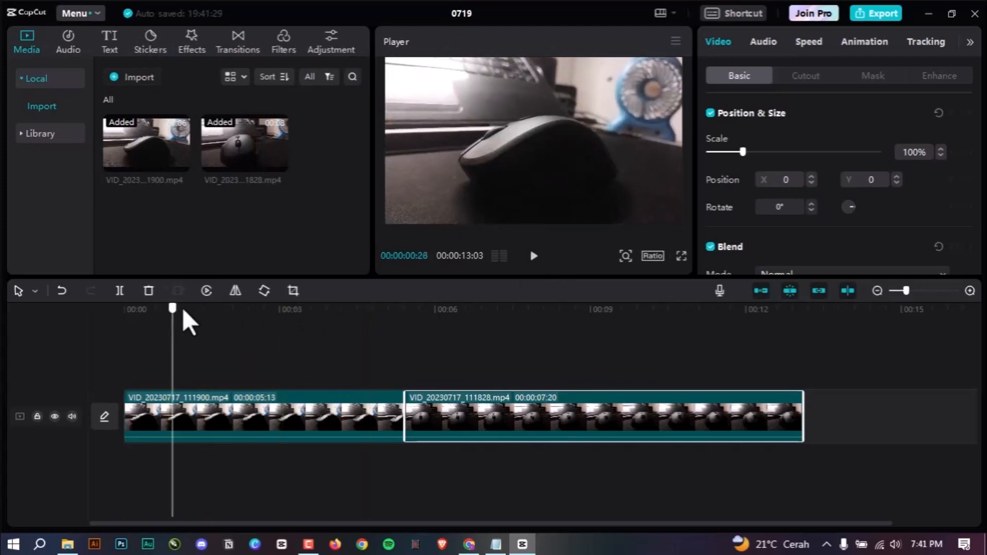
pyautogui.moveTo(183, 307); pyautogui.dragTo(510, 354)
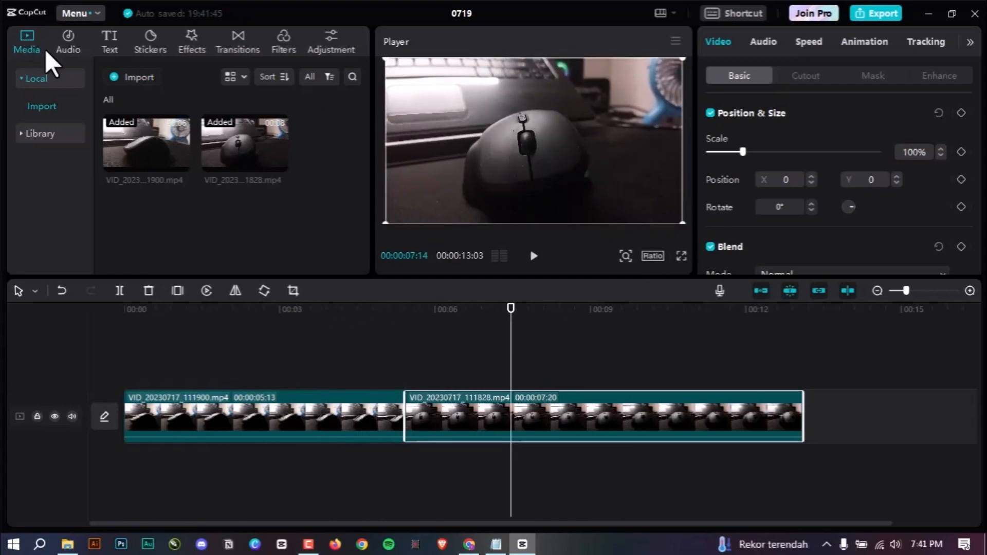
# Examine the stock media library's B&W, Animation, Cut-out Text and NYE Celebration categories
pyautogui.click(24, 135)
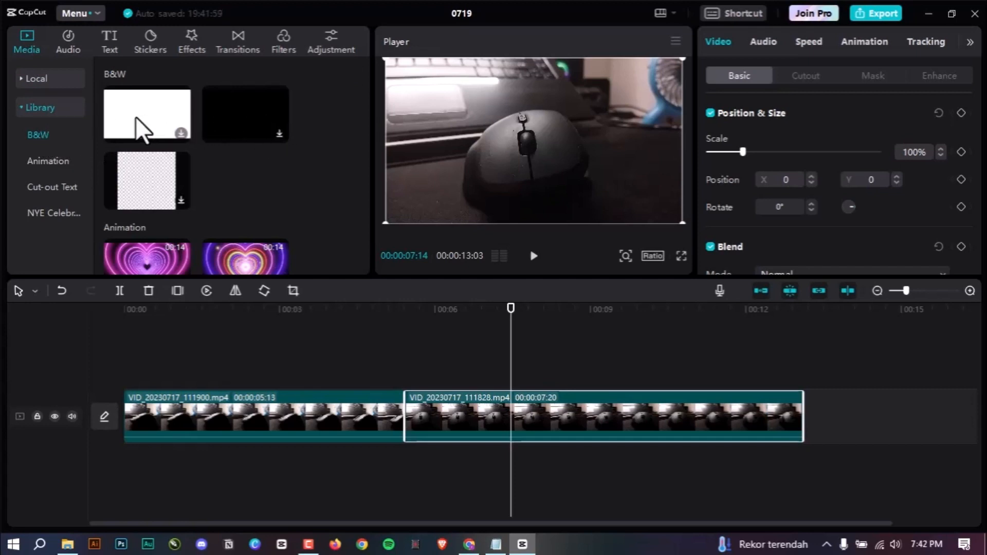
pyautogui.scroll(-5, 226, 195)
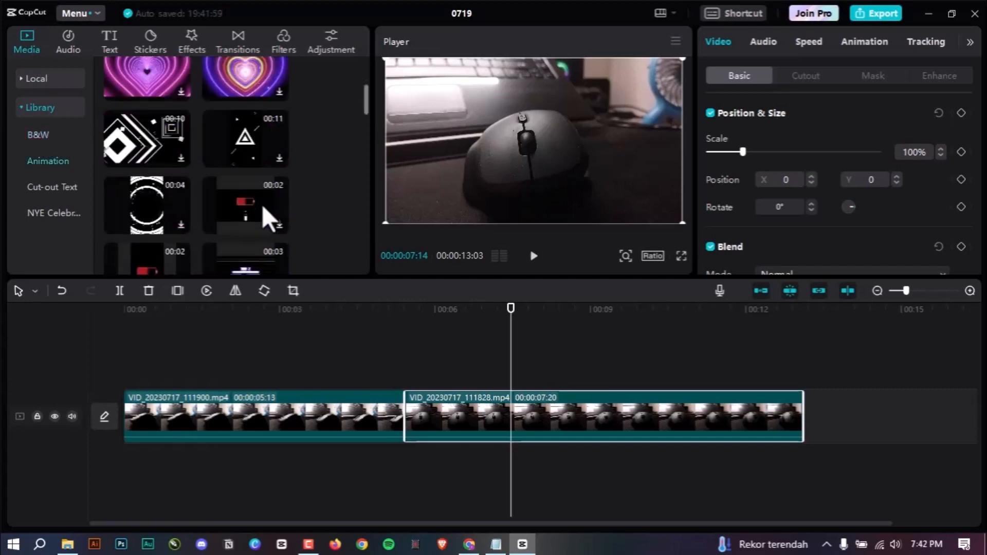
pyautogui.scroll(2, 262, 204)
pyautogui.scroll(-2, 247, 198)
pyautogui.scroll(2, 227, 165)
pyautogui.scroll(-4, 227, 166)
pyautogui.scroll(4, 224, 159)
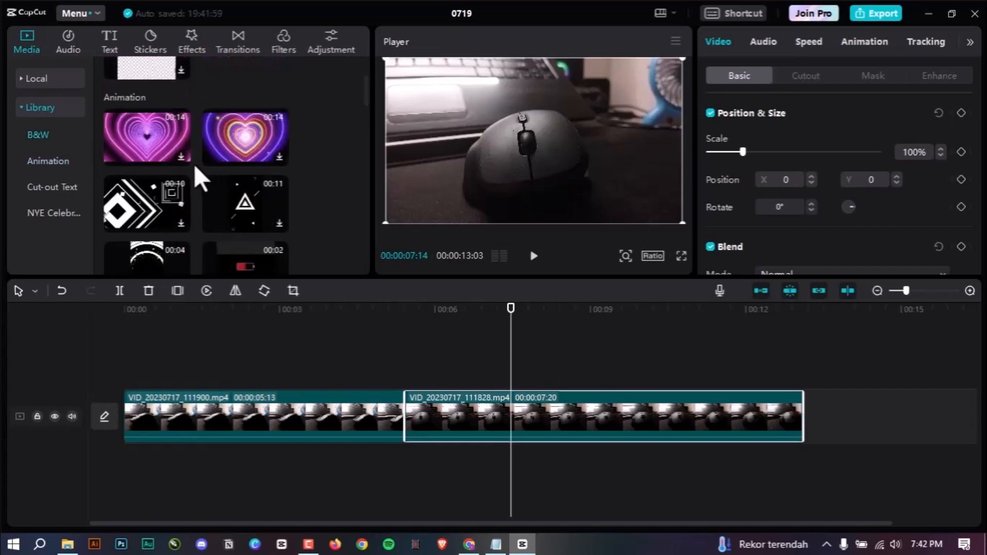
pyautogui.scroll(-2, 167, 161)
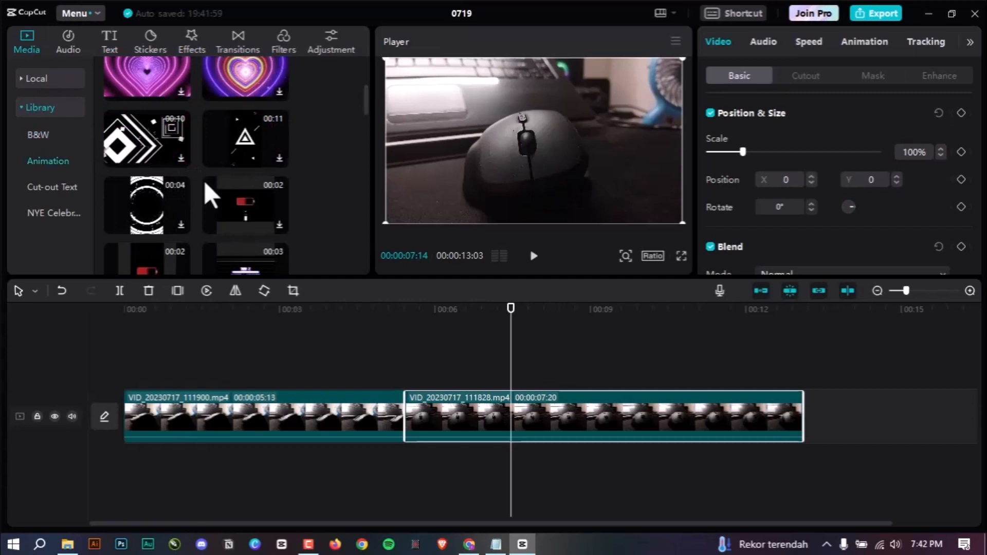
pyautogui.scroll(-5, 177, 180)
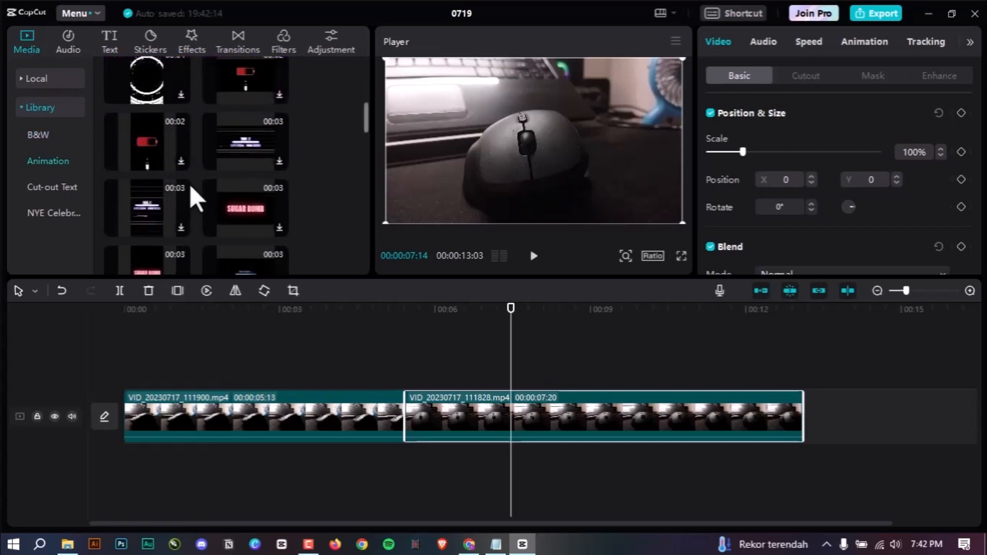
pyautogui.scroll(-6, 187, 191)
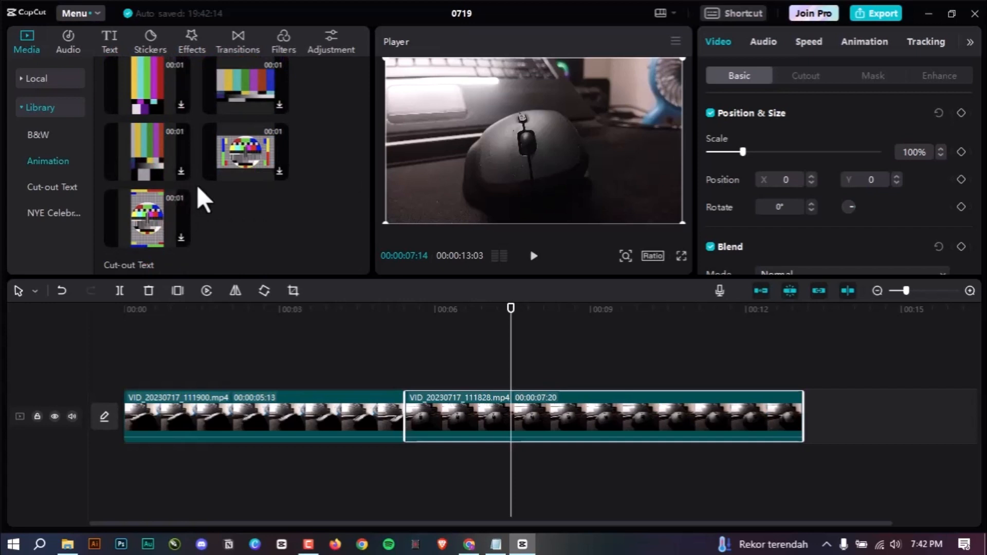
pyautogui.scroll(2, 196, 185)
pyautogui.scroll(9, 199, 184)
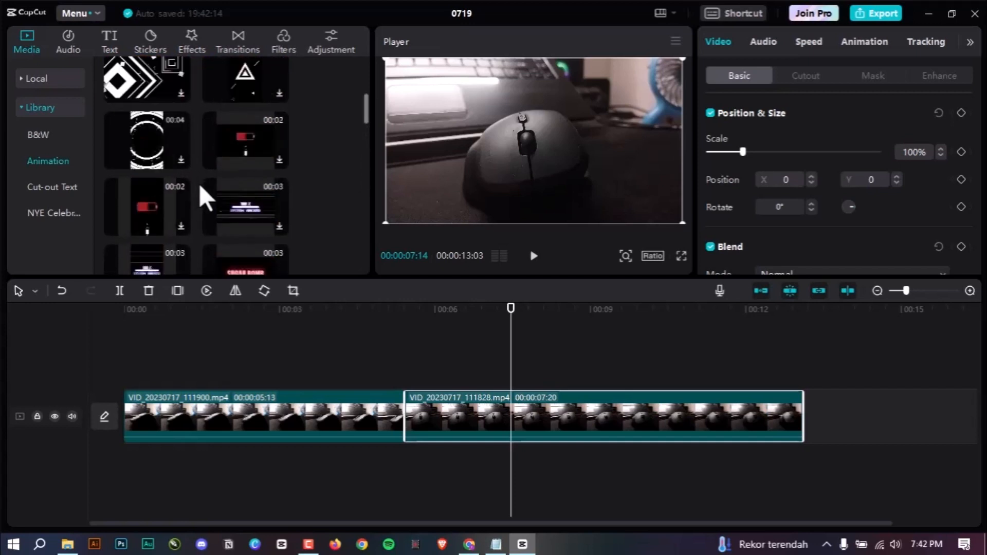
pyautogui.click(34, 159)
pyautogui.scroll(-3, 176, 172)
pyautogui.scroll(-8, 218, 178)
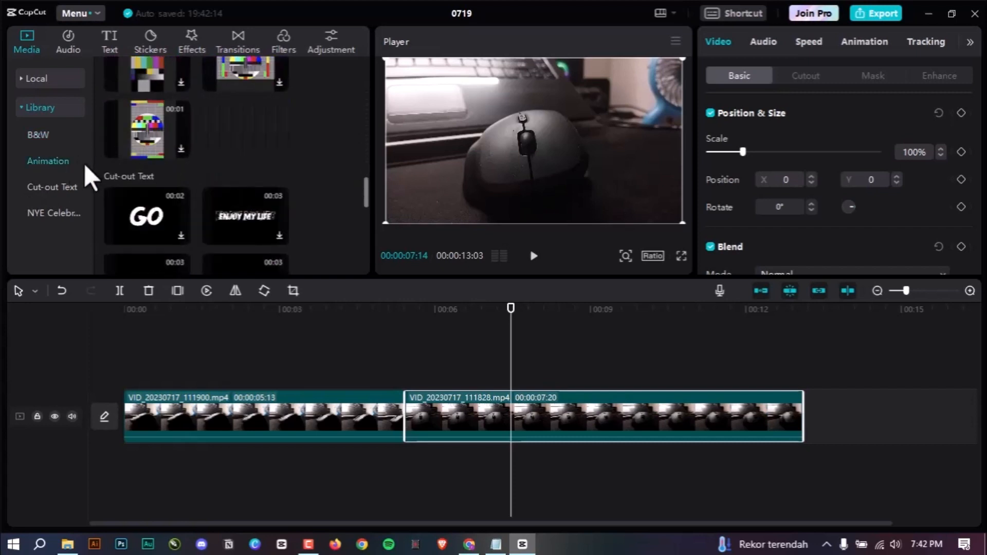
pyautogui.click(54, 186)
pyautogui.scroll(-10, 252, 195)
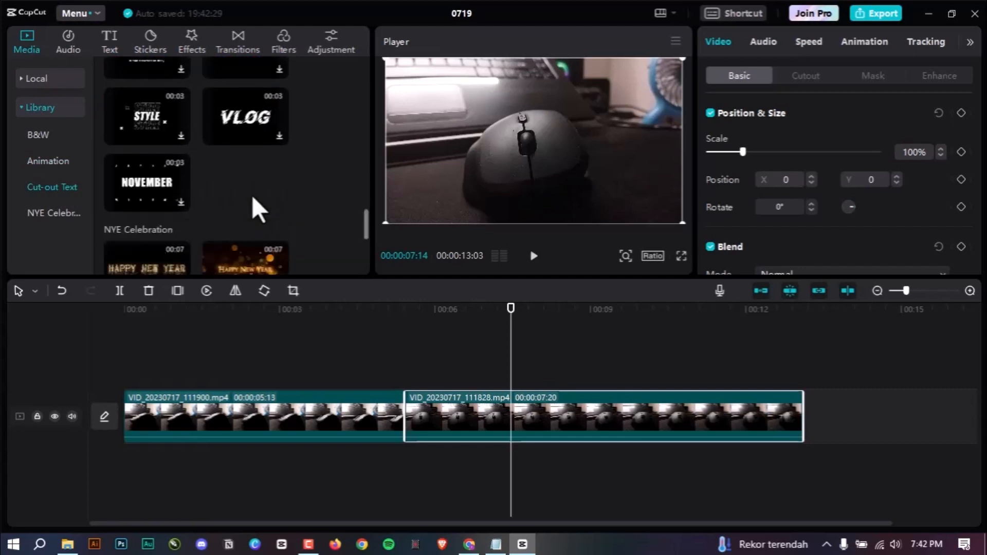
pyautogui.click(49, 213)
pyautogui.click(53, 186)
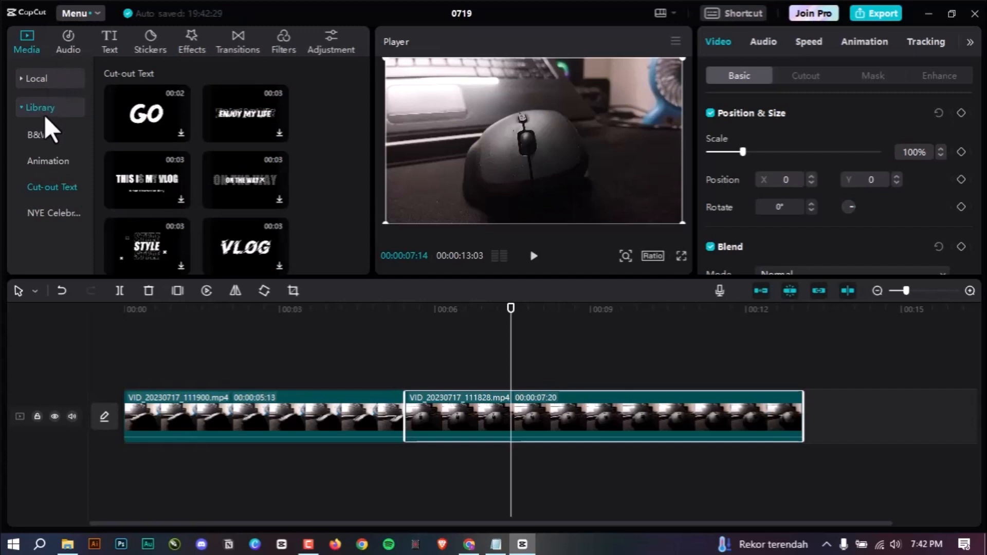
# Browse the Beat songs in the music library and try to download the track Ajar Scrambled
pyautogui.click(66, 38)
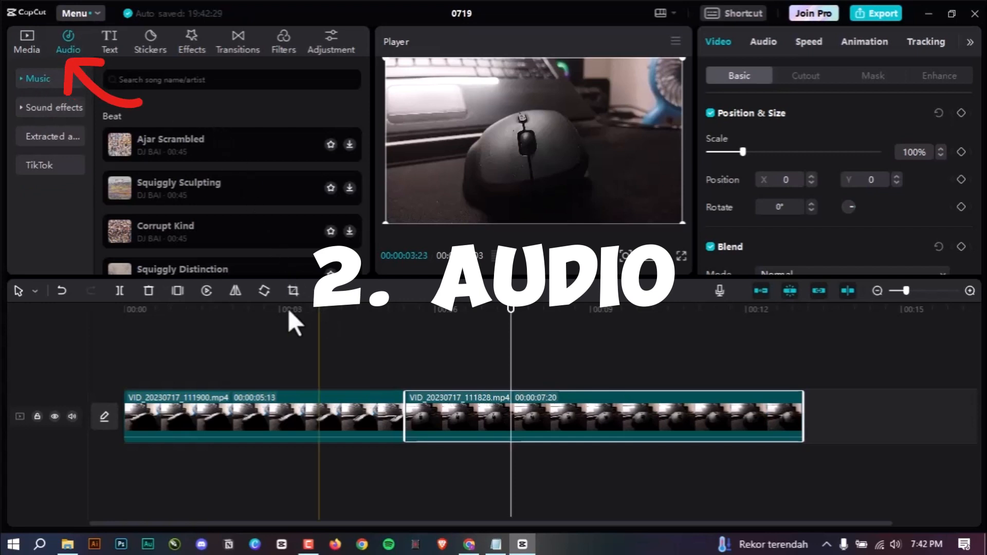
pyautogui.click(217, 317)
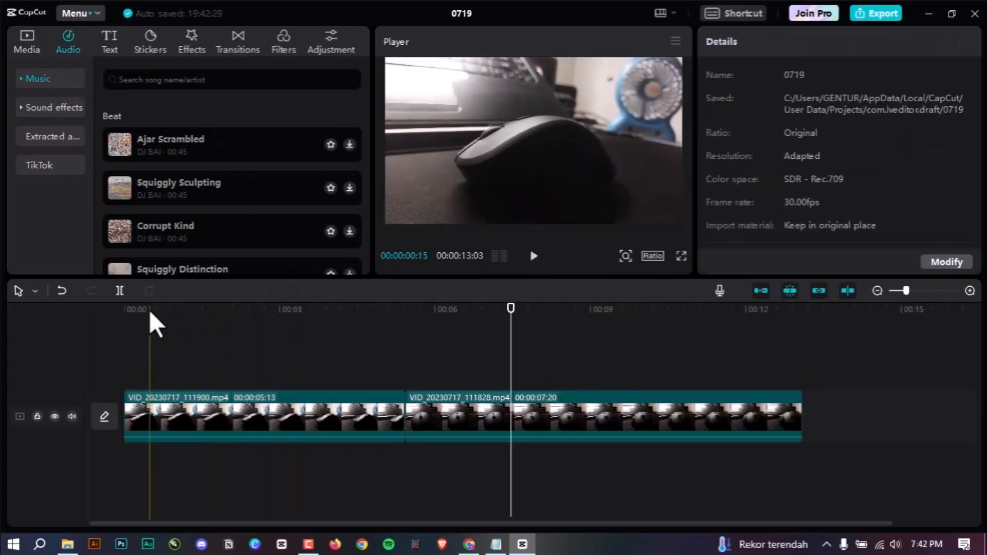
pyautogui.click(135, 313)
pyautogui.moveTo(134, 315); pyautogui.dragTo(174, 315)
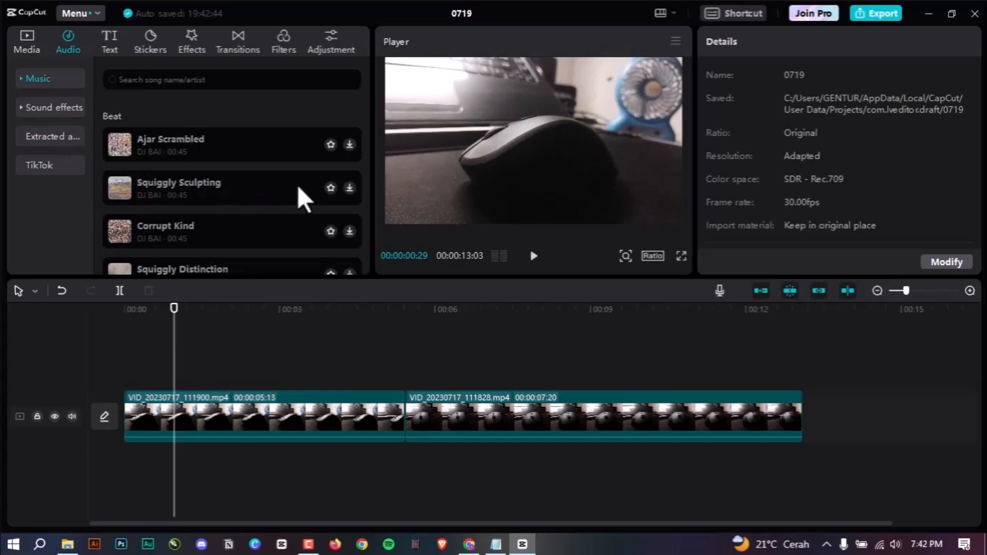
pyautogui.scroll(-7, 298, 186)
pyautogui.scroll(6, 315, 205)
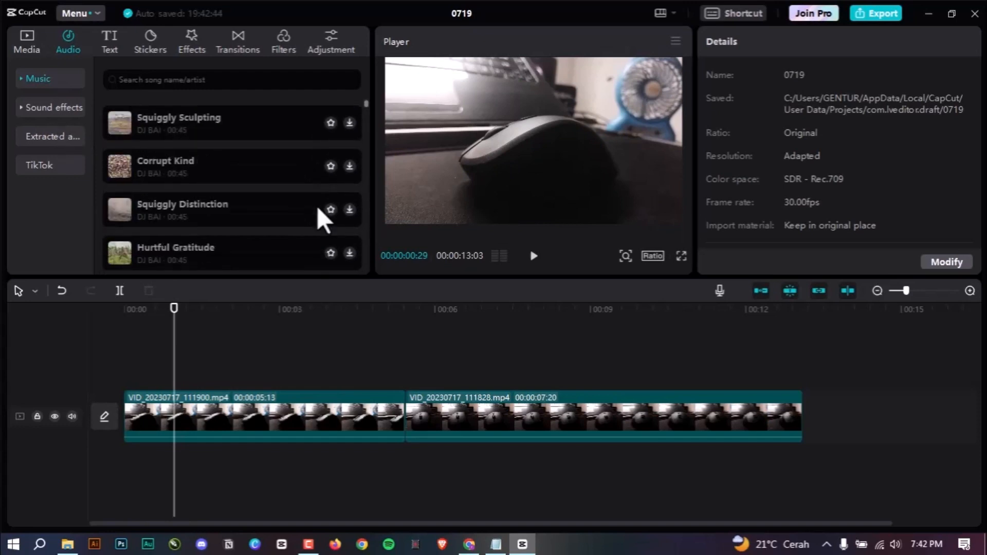
pyautogui.scroll(2, 286, 149)
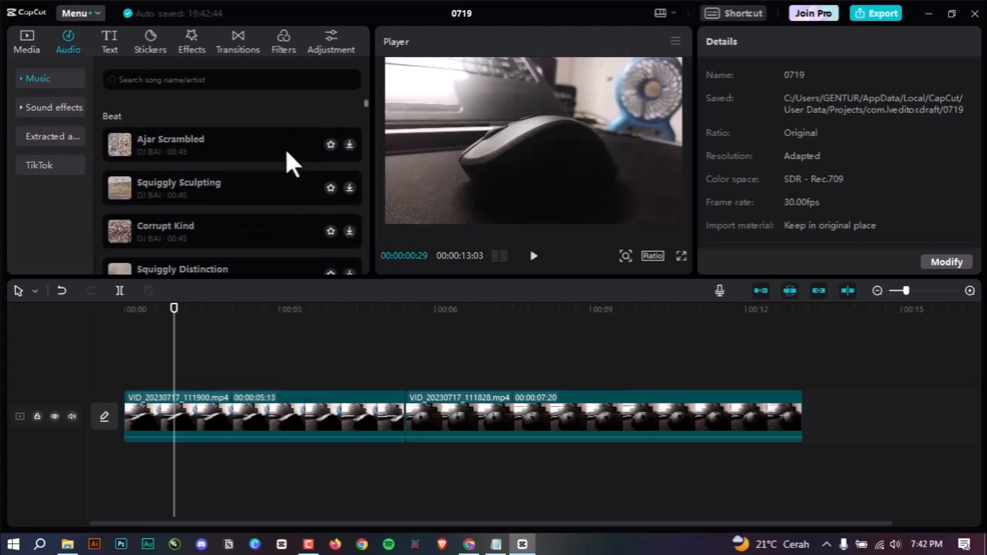
pyautogui.click(350, 146)
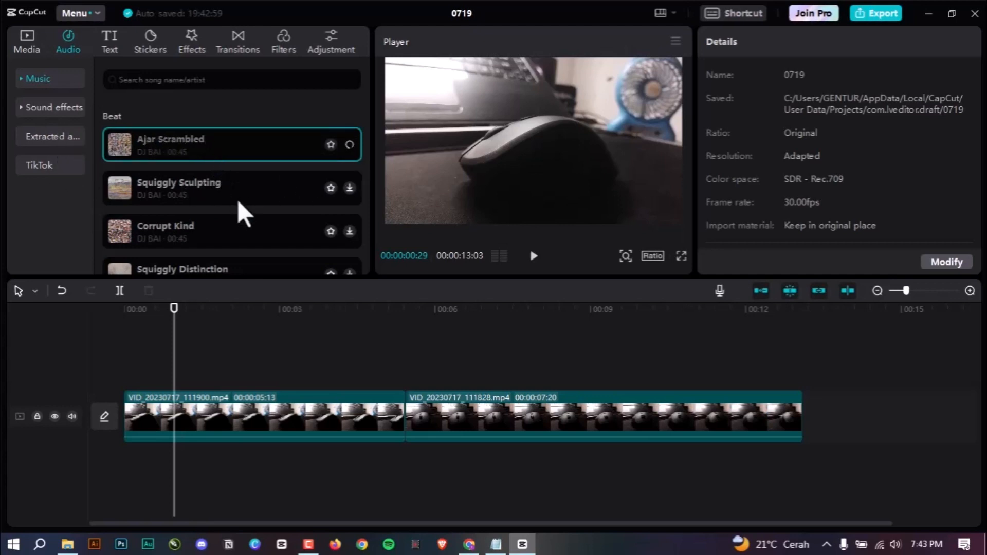
# Import the 17 Jul 11.41 file as extracted audio, place it at the timeline's start beneath the video clips, and scrub through it
pyautogui.click(49, 135)
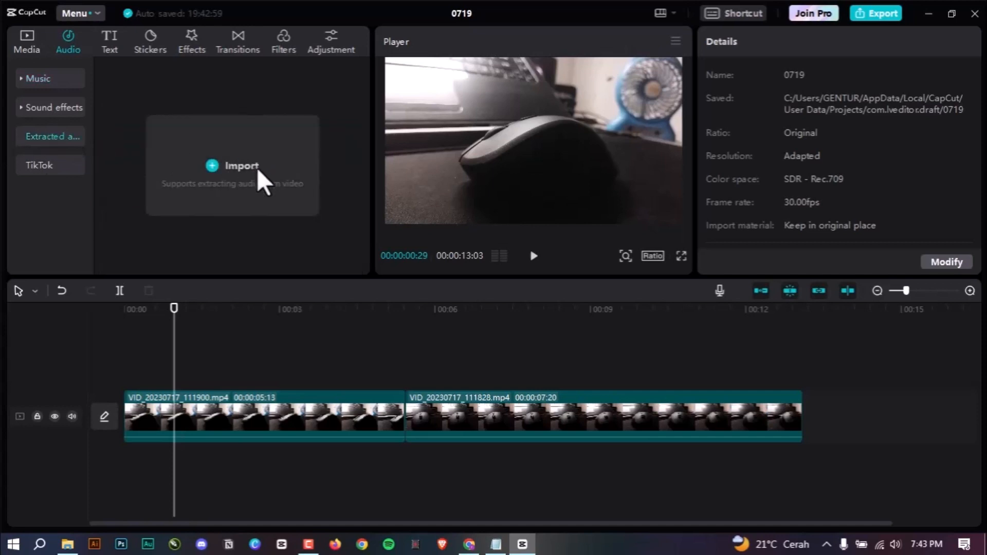
pyautogui.click(222, 167)
pyautogui.click(382, 146)
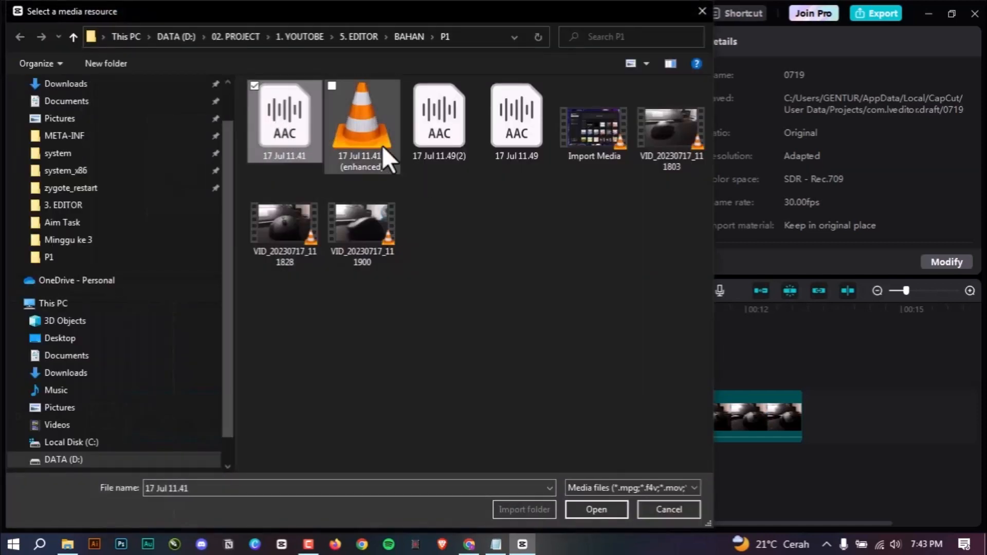
pyautogui.click(583, 507)
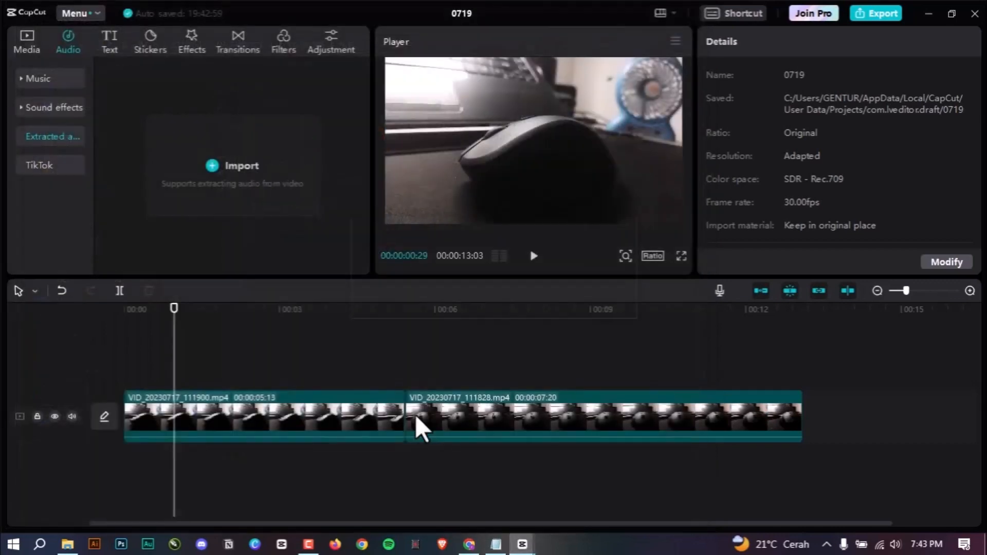
pyautogui.moveTo(247, 115); pyautogui.dragTo(128, 474)
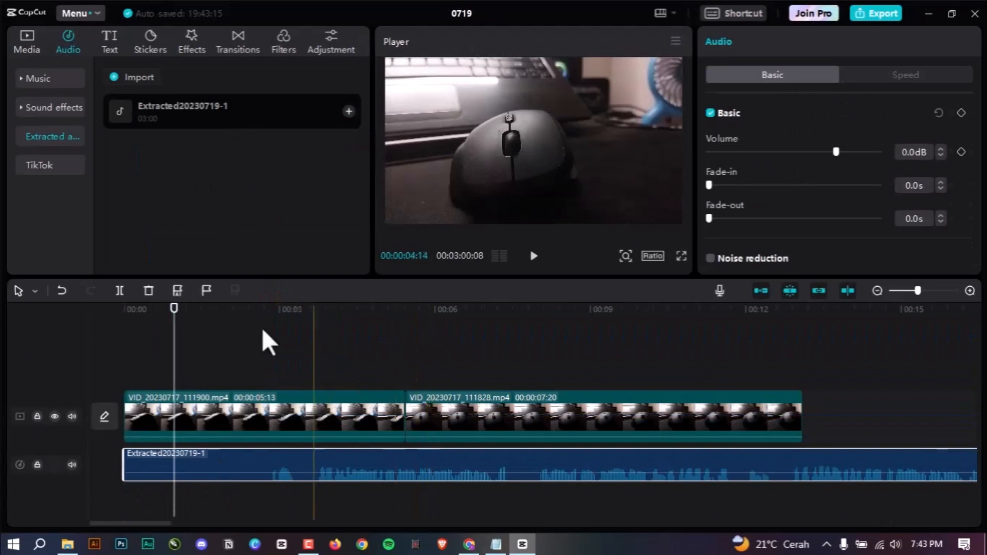
pyautogui.click(264, 309)
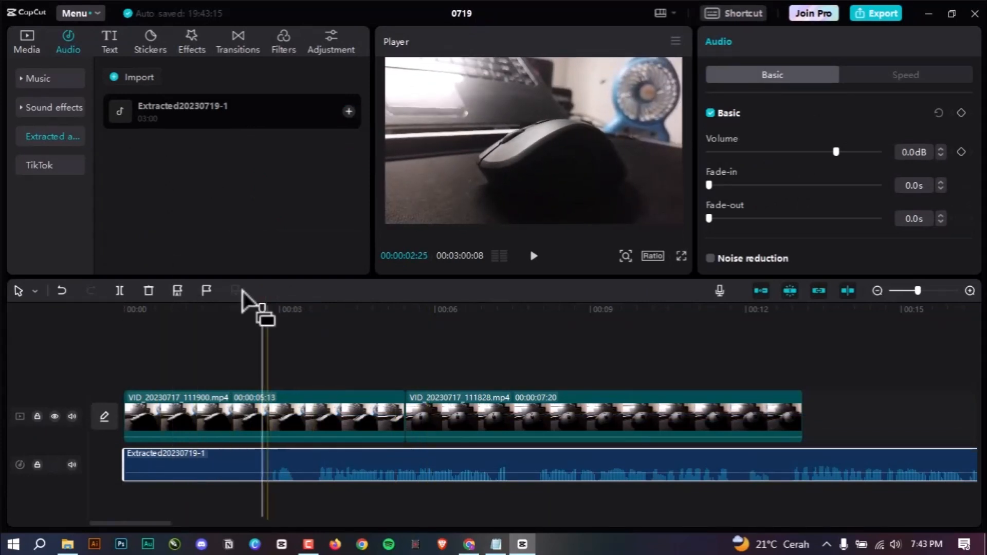
pyautogui.moveTo(303, 308); pyautogui.dragTo(364, 325)
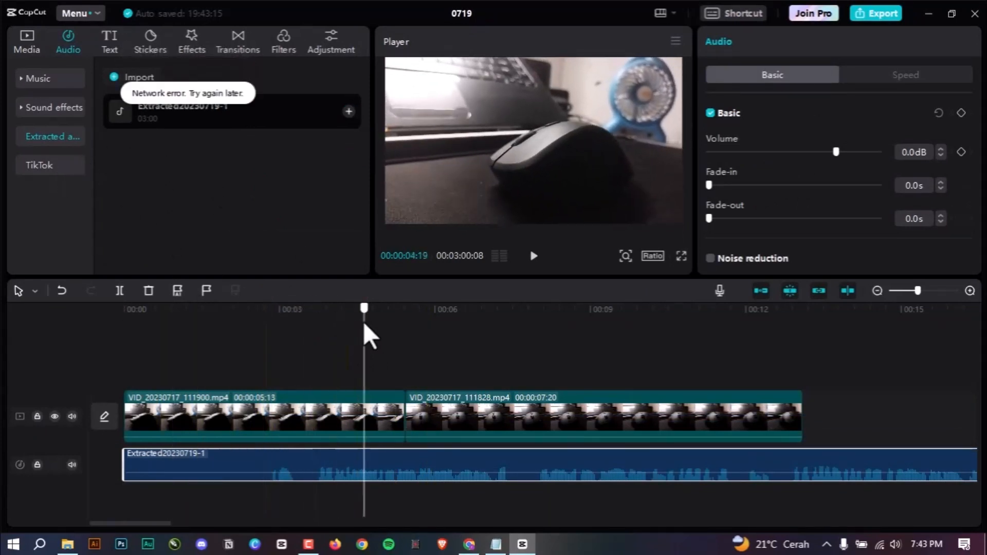
# Add a default text clip at 00:00:04:19 above the video clips and change its wording to "indonesia"
pyautogui.click(59, 167)
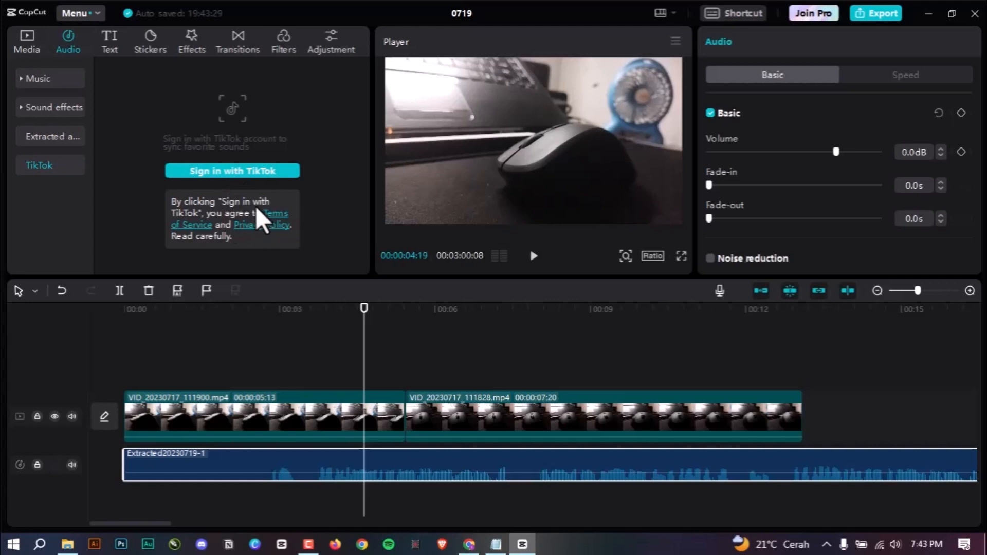
pyautogui.click(119, 32)
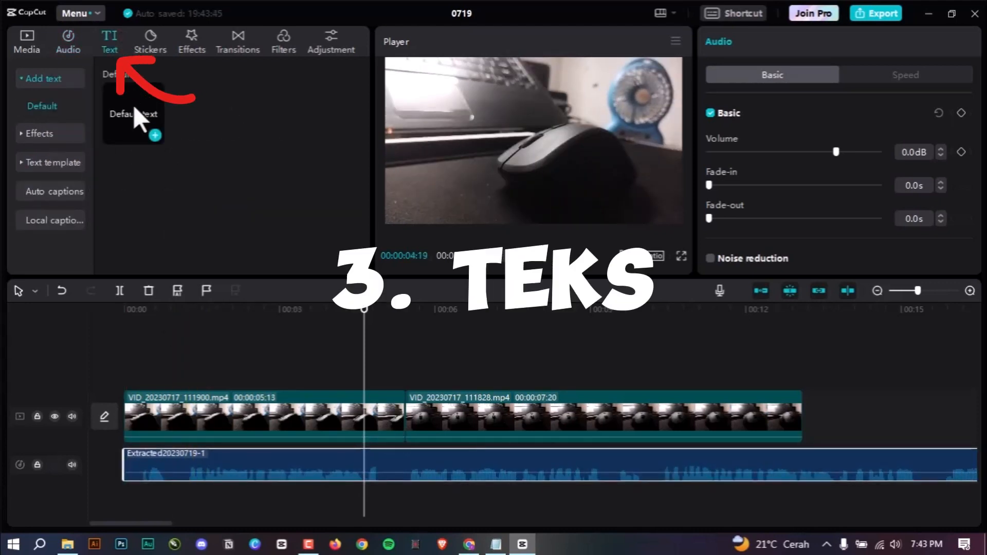
pyautogui.click(154, 132)
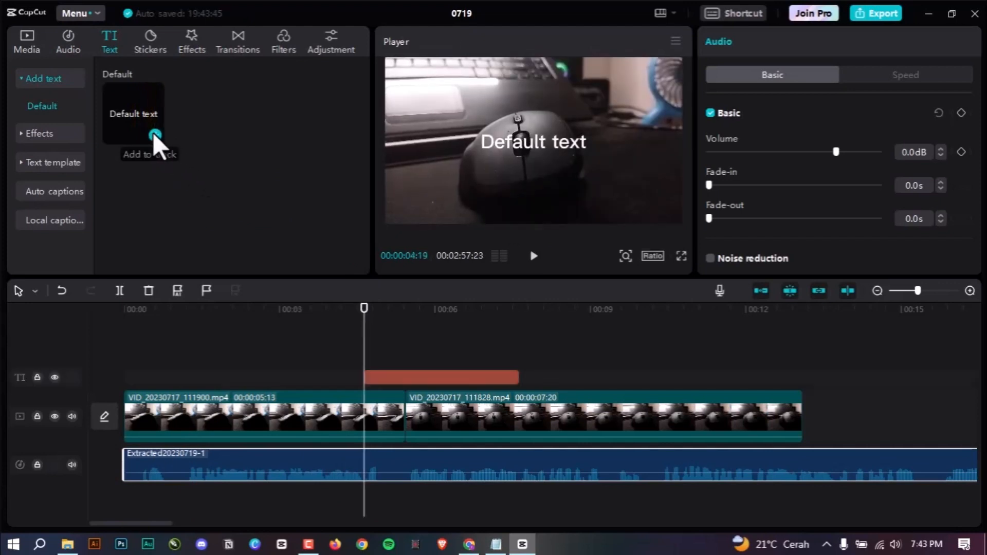
pyautogui.click(406, 309)
pyautogui.moveTo(408, 308); pyautogui.dragTo(441, 310)
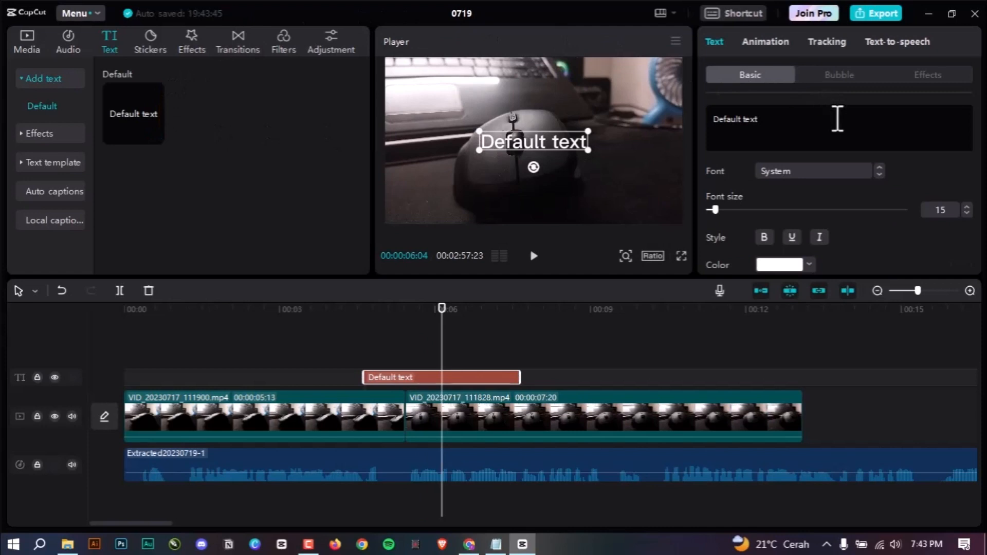
pyautogui.moveTo(803, 123); pyautogui.dragTo(699, 115)
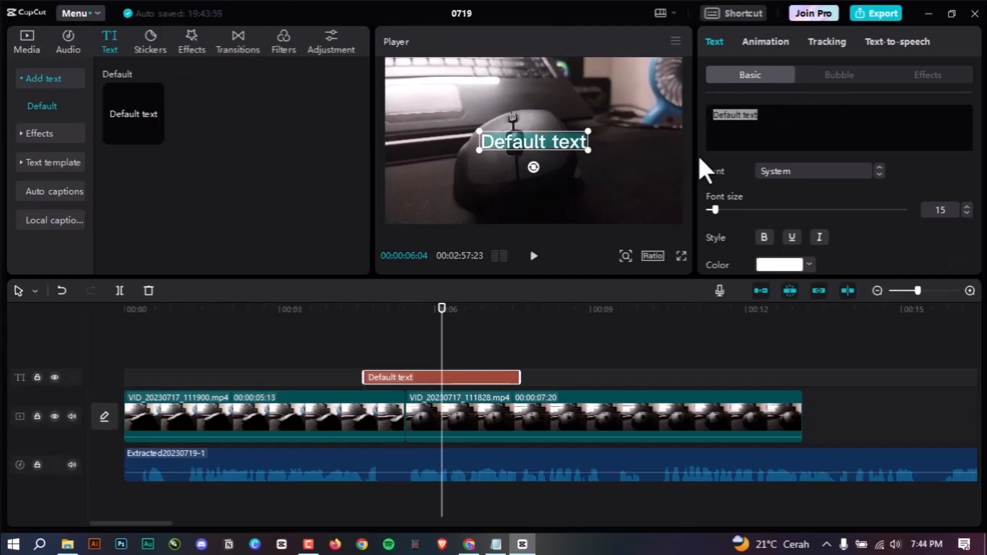
pyautogui.write('indonesia')
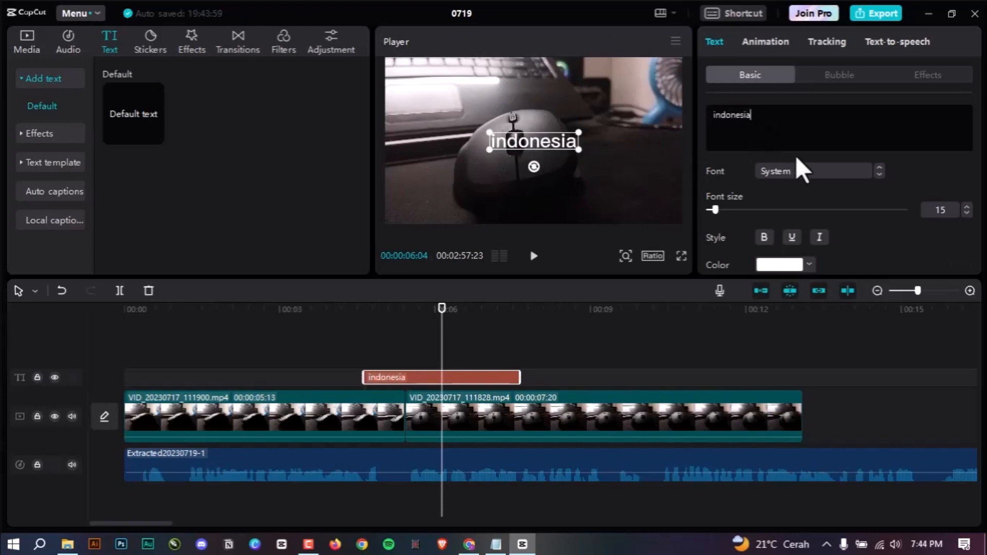
# Change the font of the "indonesia" text to Montserrat
pyautogui.scroll(-3, 795, 155)
pyautogui.scroll(3, 801, 158)
pyautogui.scroll(-1, 846, 169)
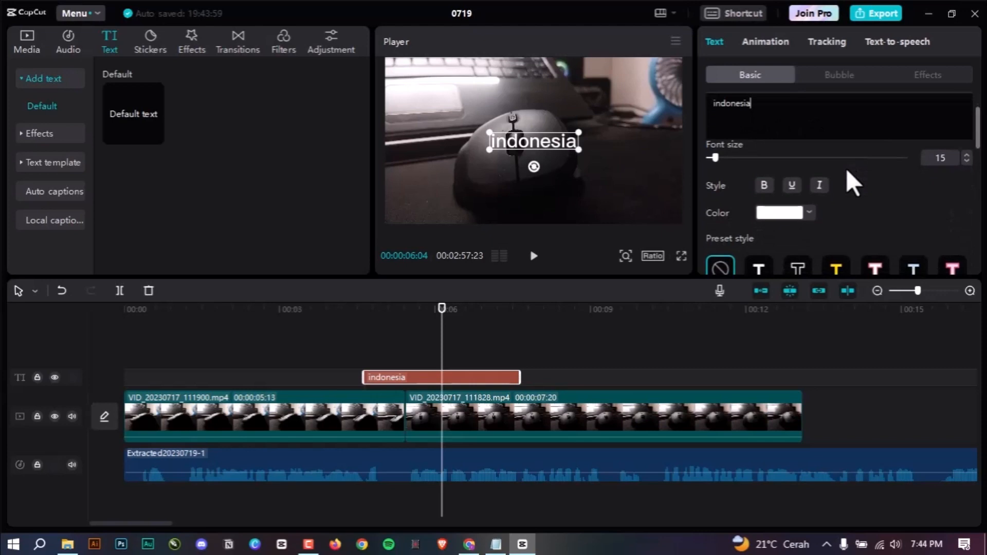
pyautogui.scroll(1, 846, 169)
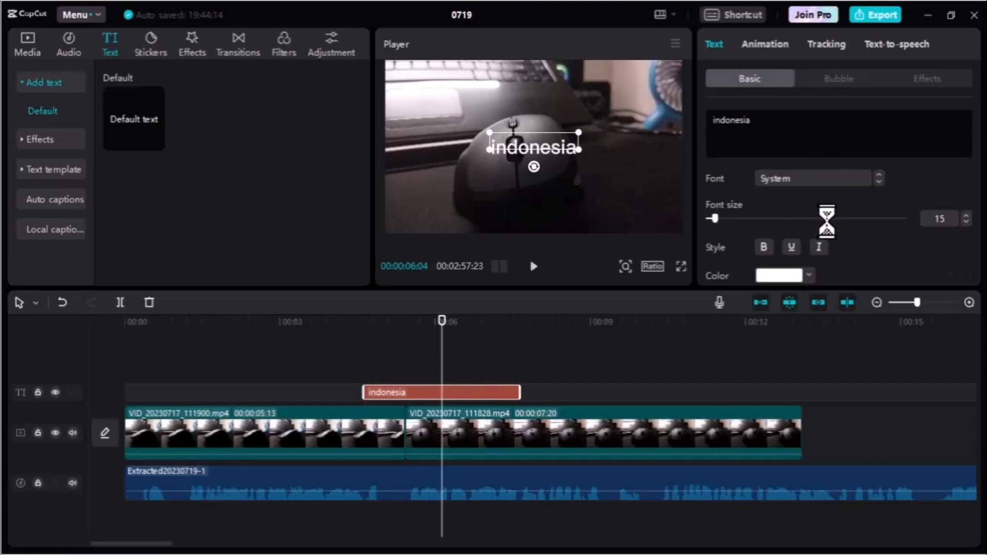
pyautogui.scroll(-5, 826, 220)
pyautogui.scroll(5, 839, 221)
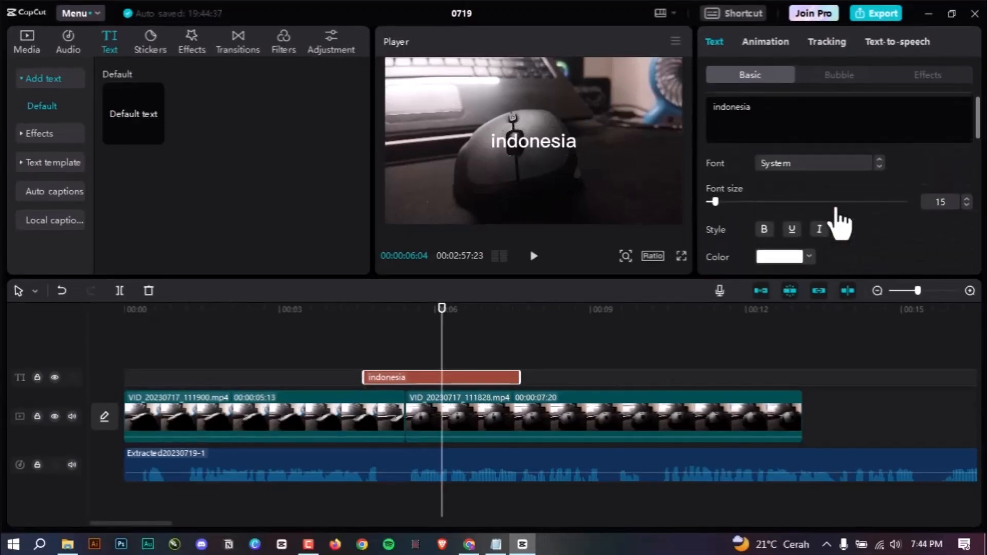
pyautogui.click(846, 186)
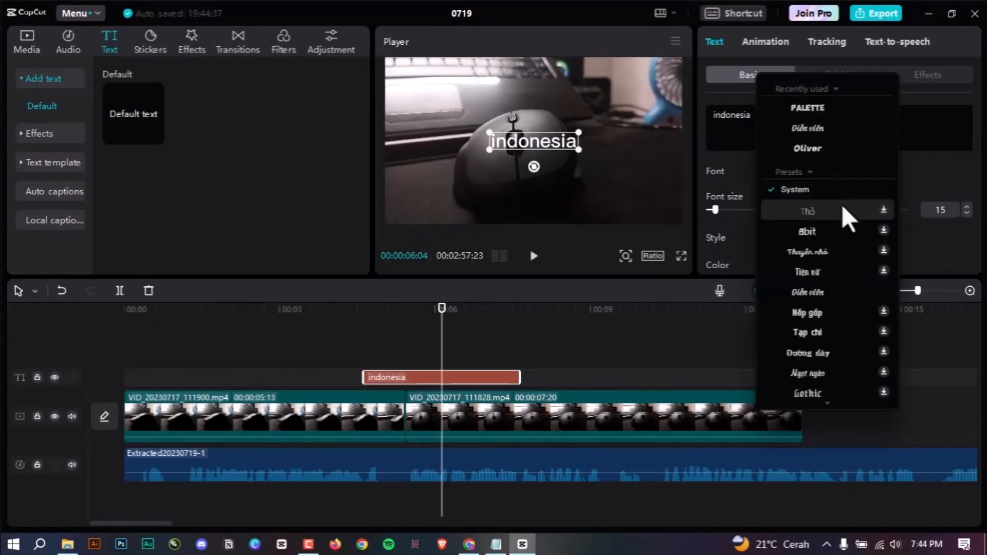
pyautogui.scroll(-10, 849, 244)
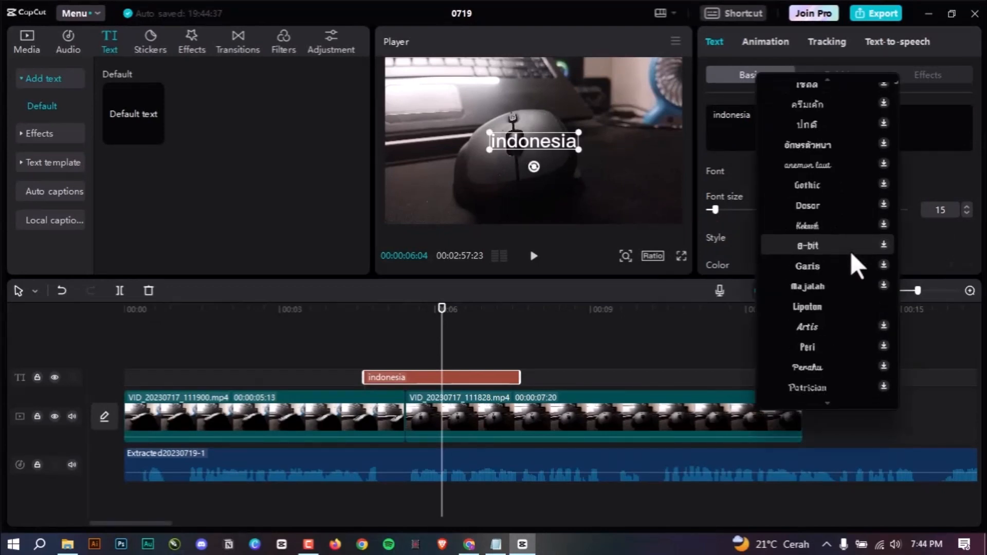
pyautogui.scroll(-8, 851, 253)
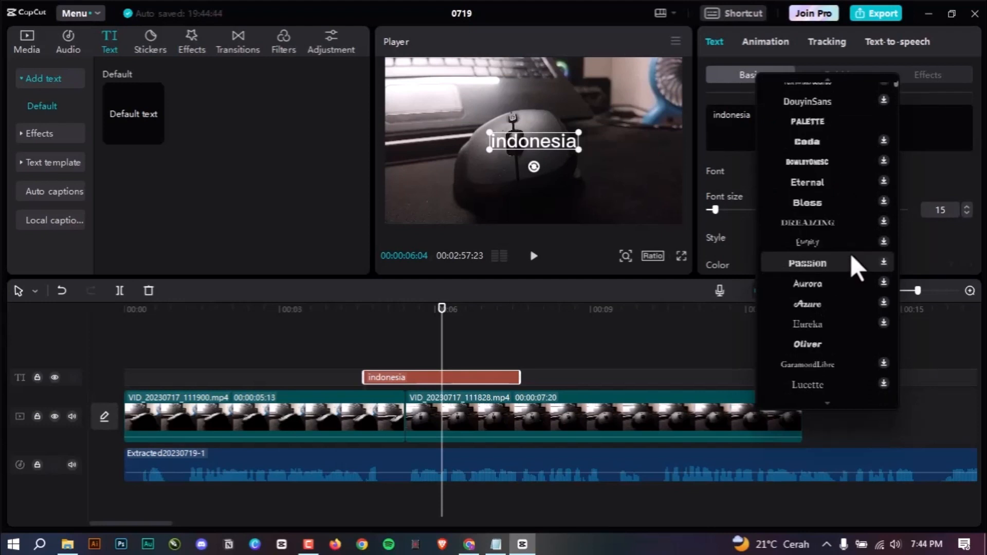
pyautogui.scroll(-8, 851, 255)
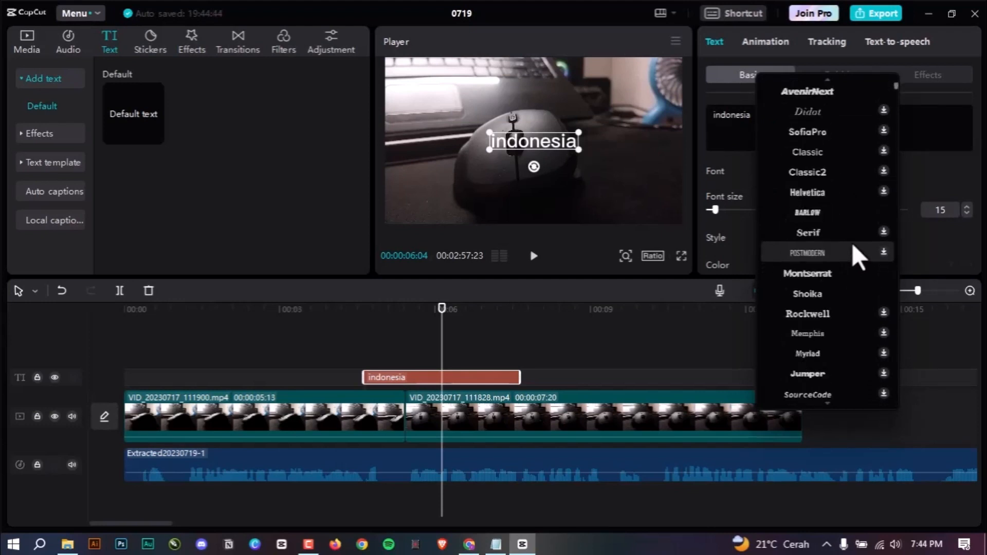
pyautogui.click(853, 269)
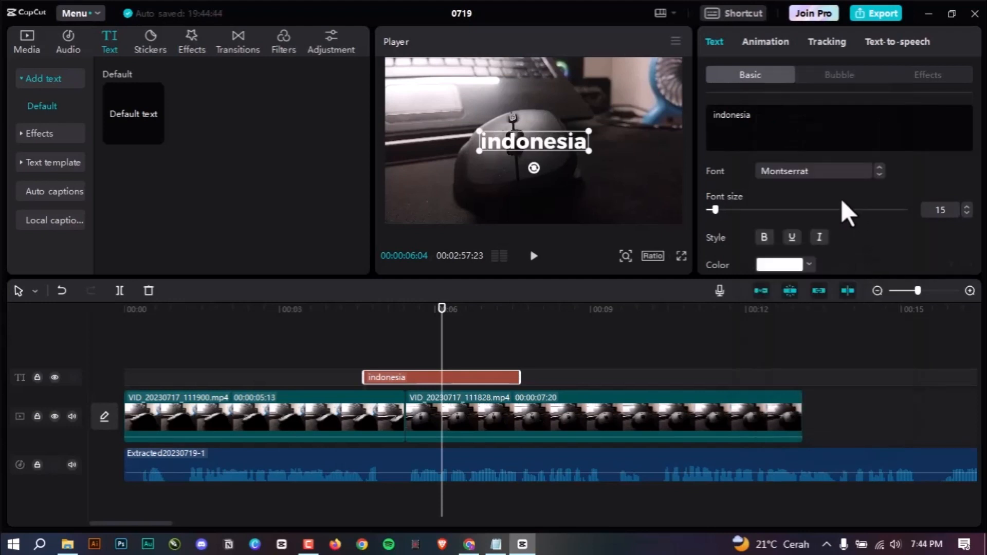
# Enlarge the font size of the "indonesia" text and apply the preset style with white letters and a black outline
pyautogui.moveTo(712, 209); pyautogui.dragTo(728, 211)
pyautogui.scroll(-5, 772, 211)
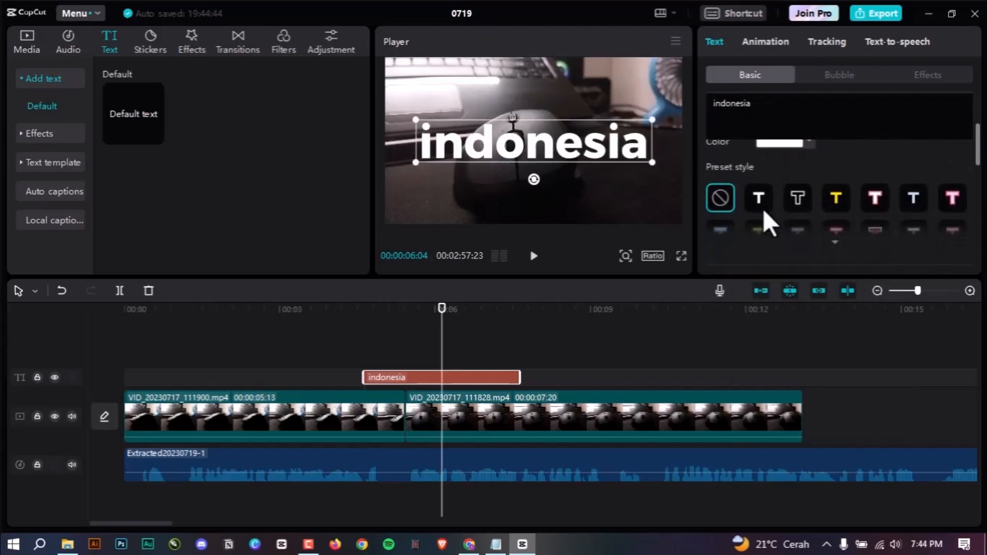
pyautogui.click(767, 169)
pyautogui.click(797, 168)
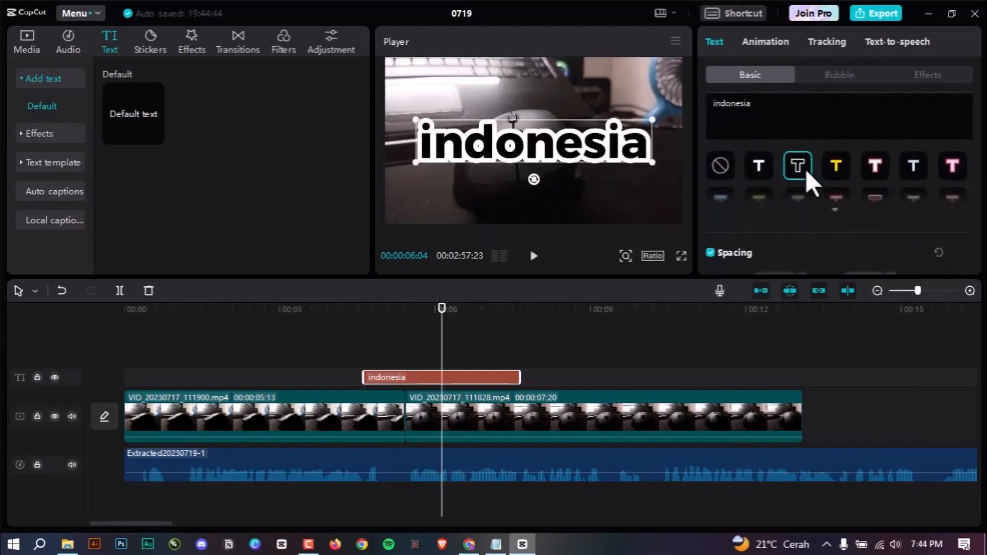
pyautogui.click(772, 168)
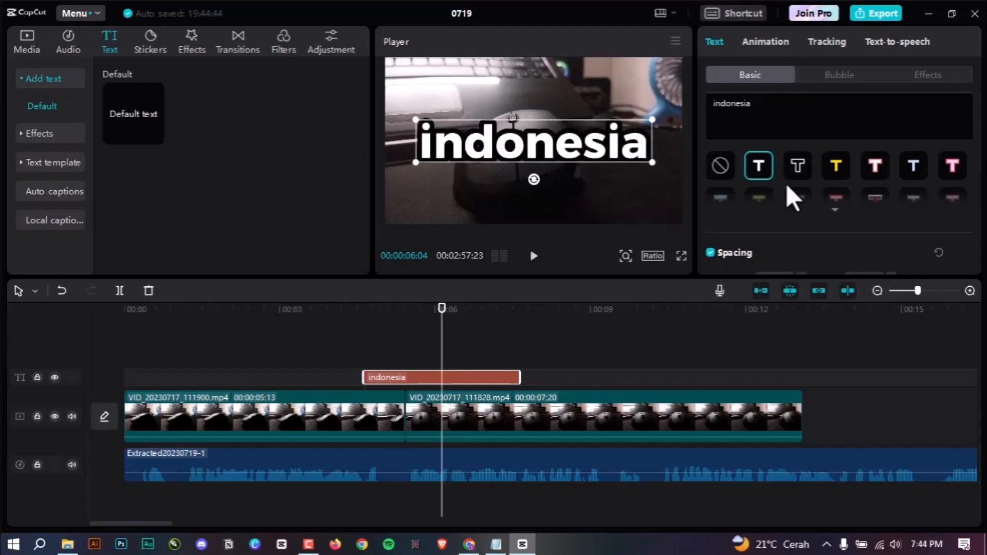
# Scale the "indonesia" text to 81% and move it to the lower part of the video frame
pyautogui.scroll(-2, 787, 191)
pyautogui.scroll(2, 799, 204)
pyautogui.scroll(-1, 939, 185)
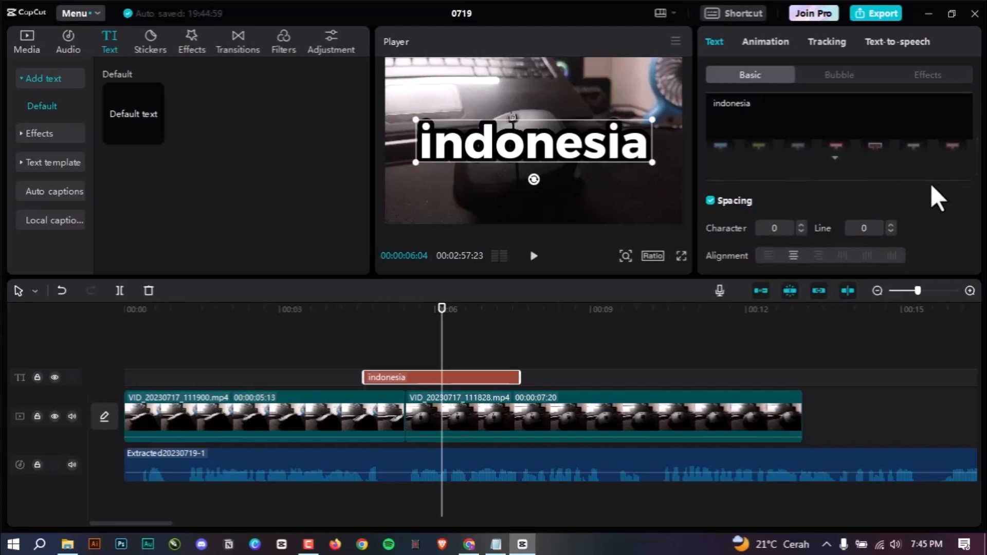
pyautogui.scroll(-3, 933, 189)
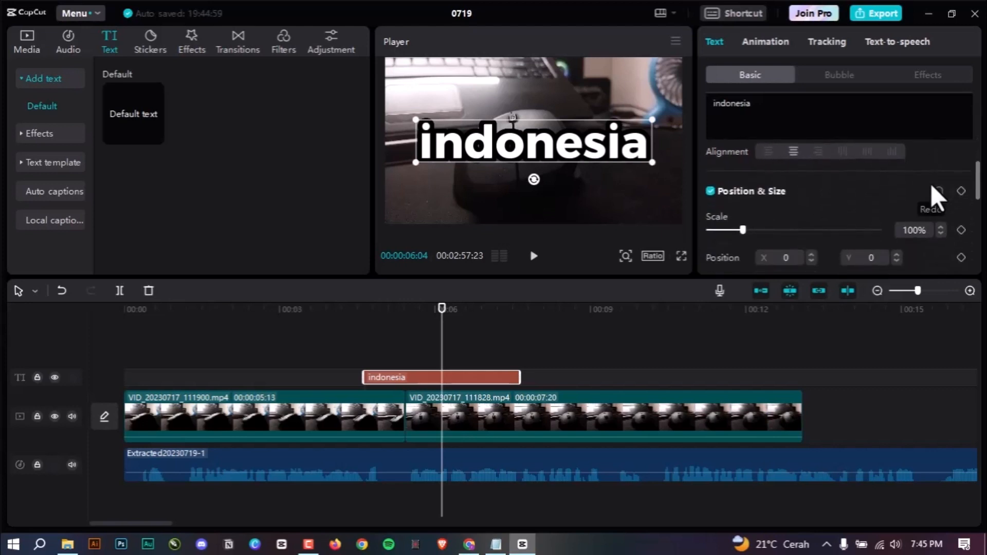
pyautogui.scroll(2, 862, 198)
pyautogui.moveTo(738, 232)
pyautogui.mouseDown()
pyautogui.moveTo(754, 235)
pyautogui.moveTo(739, 230)
pyautogui.mouseUp()
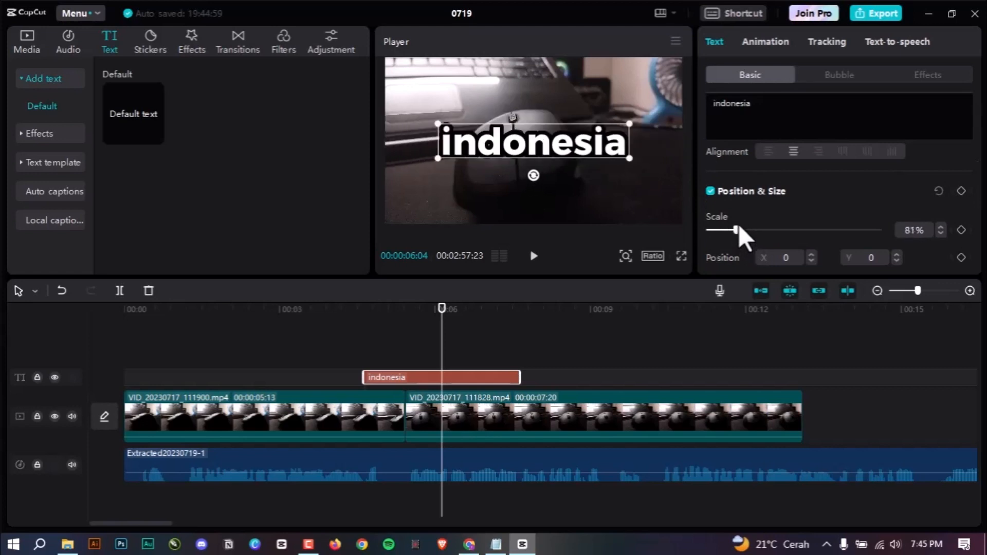
pyautogui.scroll(-1, 751, 198)
pyautogui.scroll(-5, 757, 190)
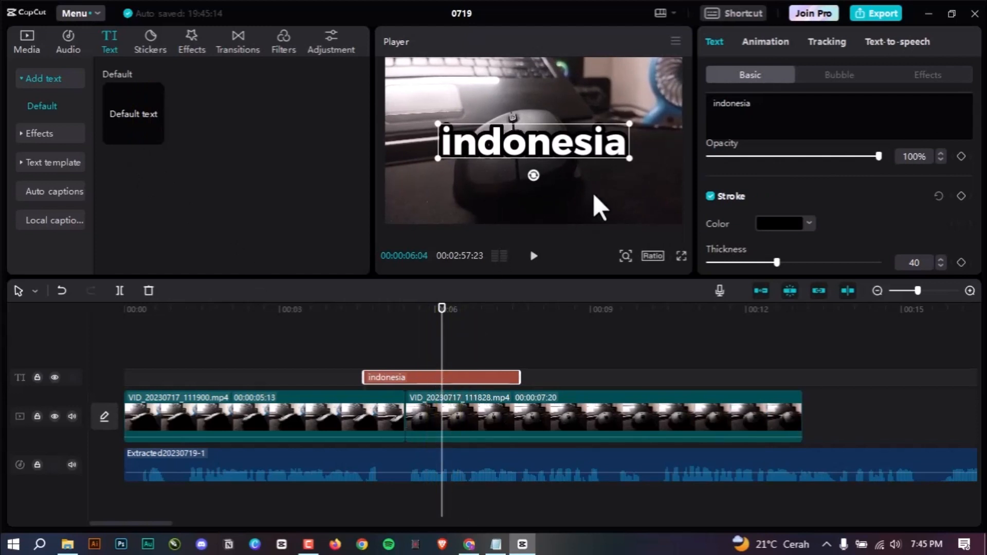
pyautogui.moveTo(547, 144); pyautogui.dragTo(553, 183)
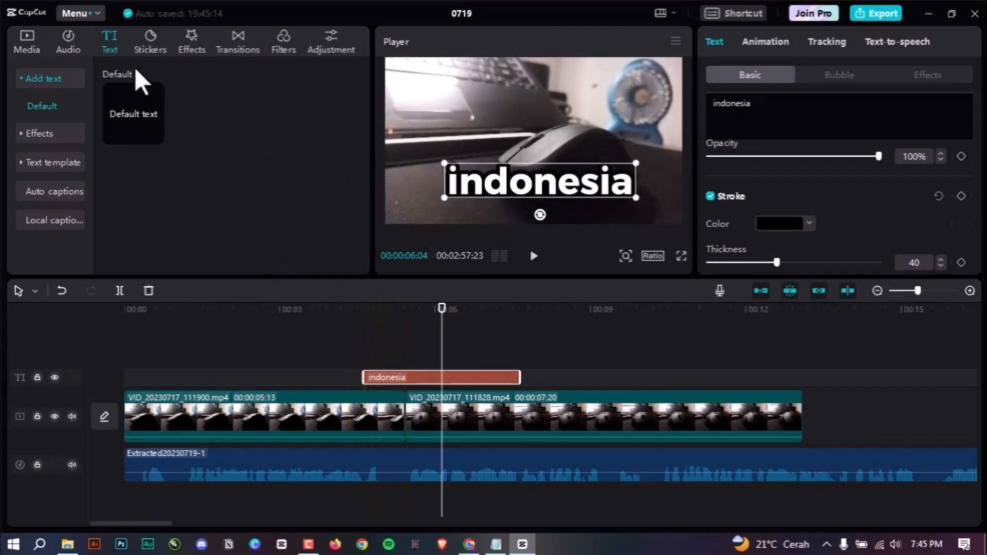
# Add the glowing cyan outline effect from the Trending text effects to the timeline at 00:00:08:22
pyautogui.click(21, 133)
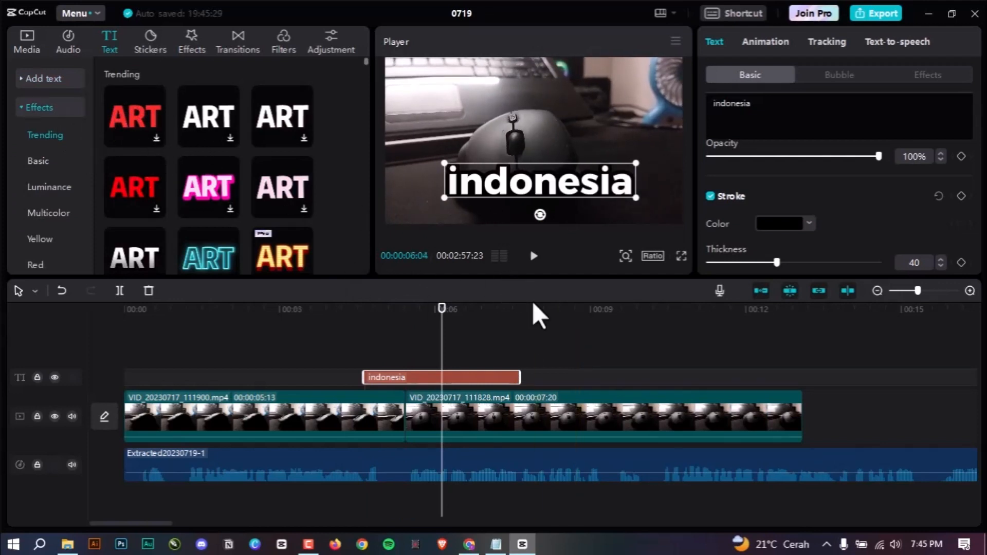
pyautogui.click(576, 320)
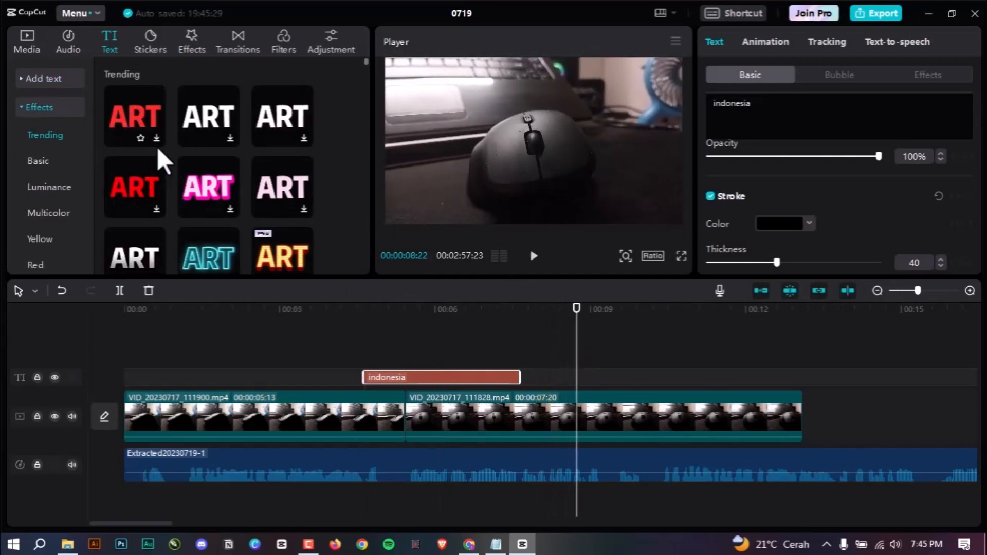
pyautogui.scroll(-2, 194, 182)
pyautogui.click(228, 212)
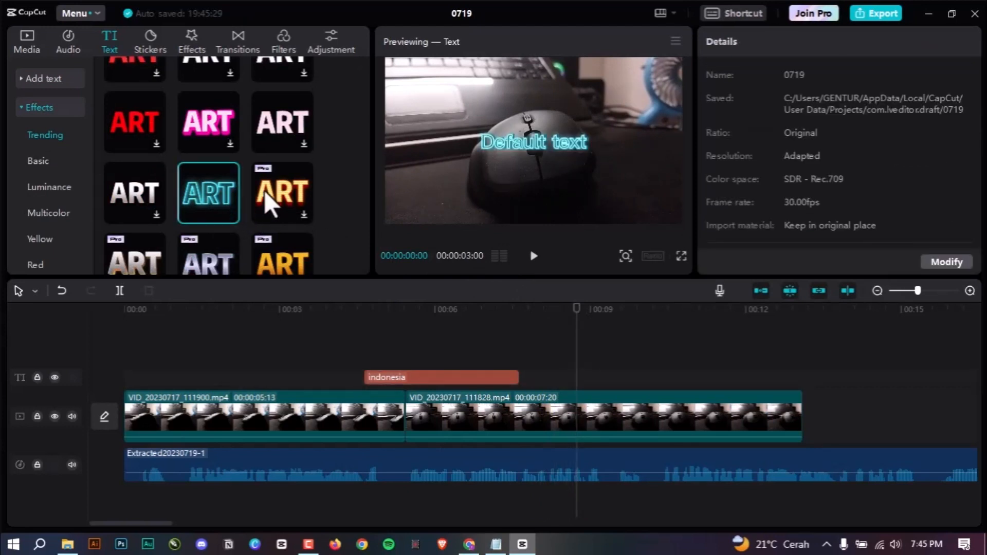
pyautogui.click(231, 215)
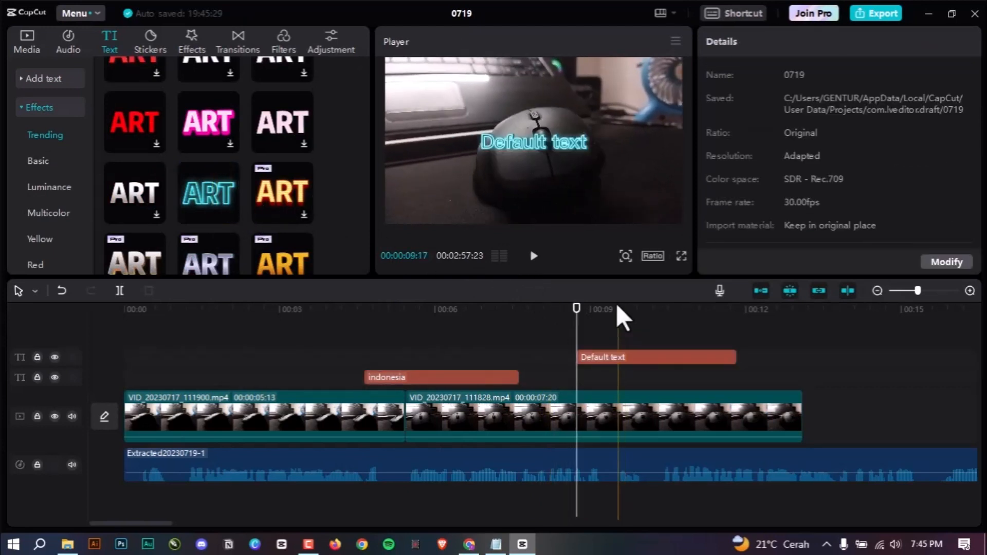
# Move the playhead over the glowing cyan text clip and change its wording to "Bahaya"
pyautogui.moveTo(618, 303)
pyautogui.mouseDown()
pyautogui.moveTo(671, 311)
pyautogui.moveTo(627, 317)
pyautogui.mouseUp()
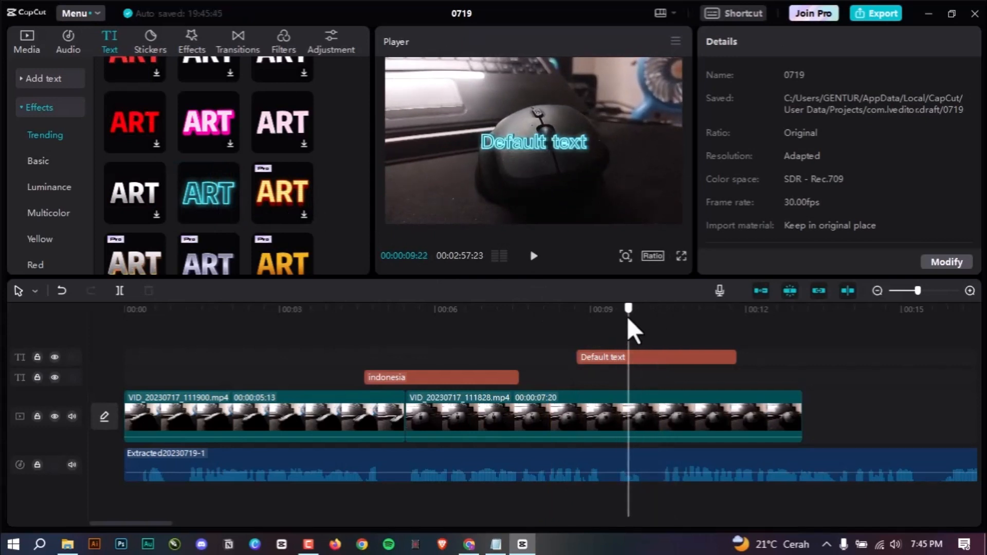
pyautogui.click(681, 357)
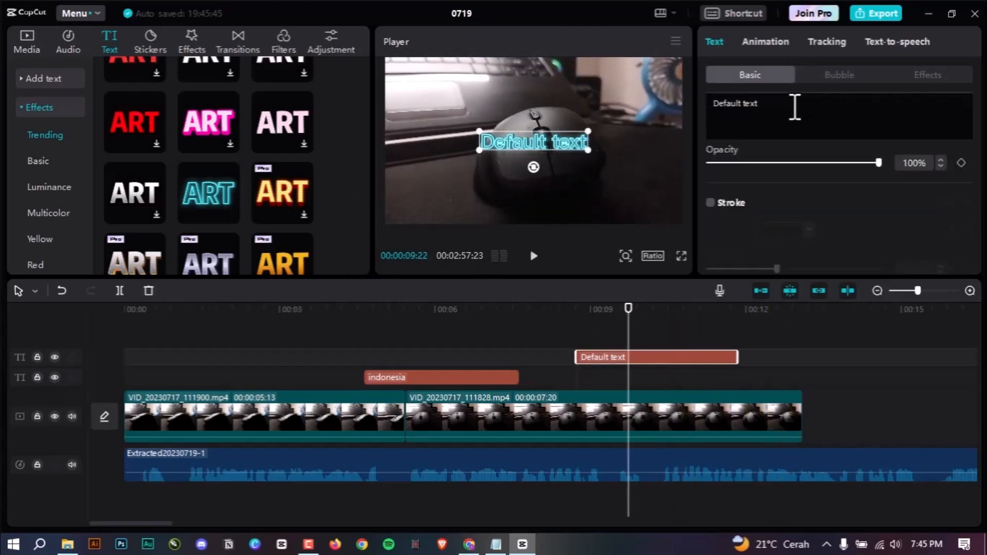
pyautogui.moveTo(758, 105); pyautogui.dragTo(715, 109)
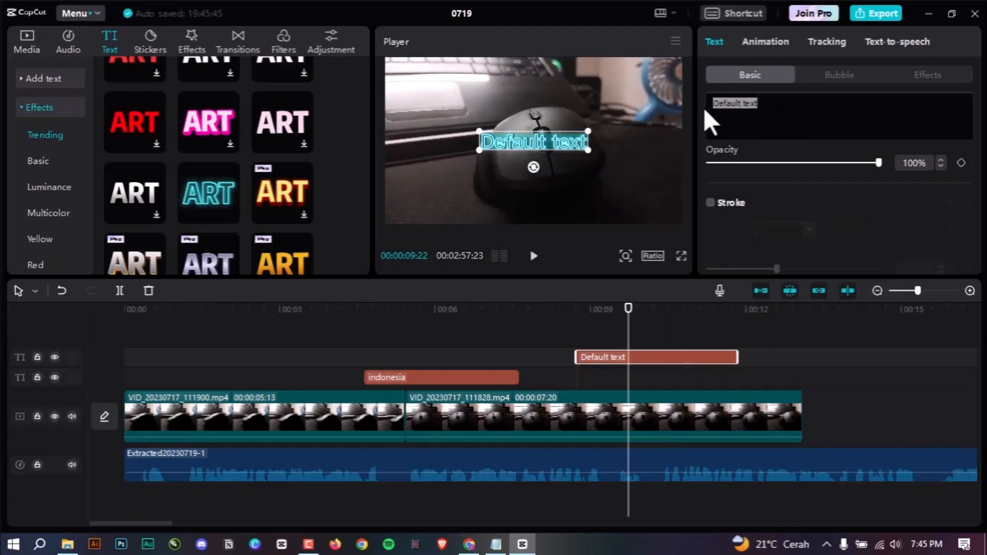
pyautogui.press('BackSpace')
pyautogui.write('Bahaya')
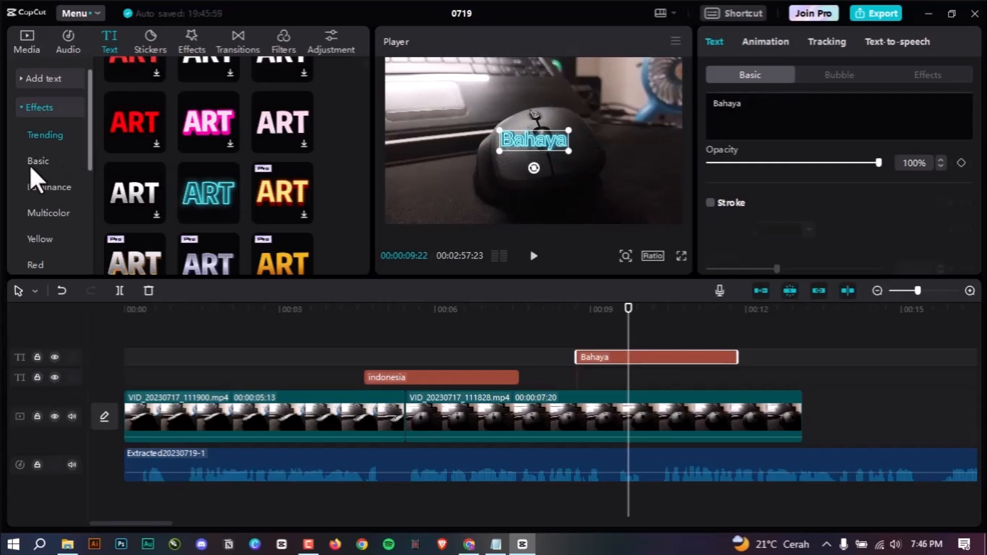
# Examine the Trending, Basic, Yellow and Blue categories of the text effects
pyautogui.click(37, 136)
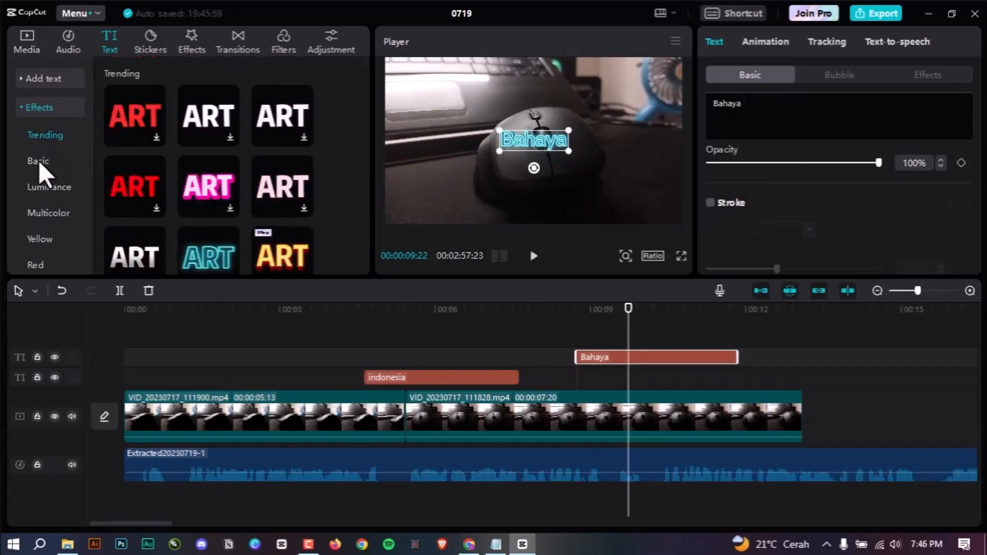
pyautogui.click(39, 161)
pyautogui.scroll(-2, 75, 197)
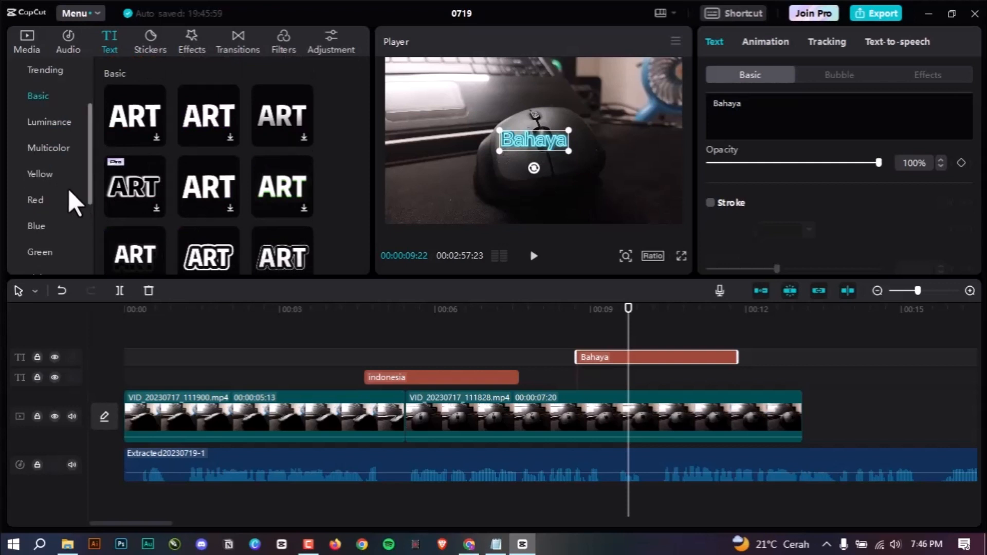
pyautogui.click(47, 176)
pyautogui.scroll(-2, 41, 193)
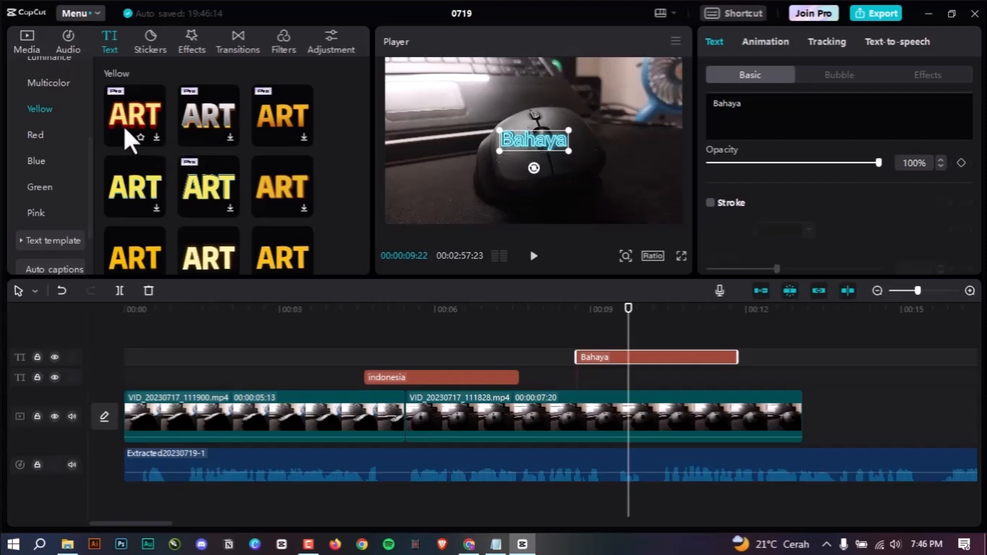
pyautogui.scroll(-1, 53, 162)
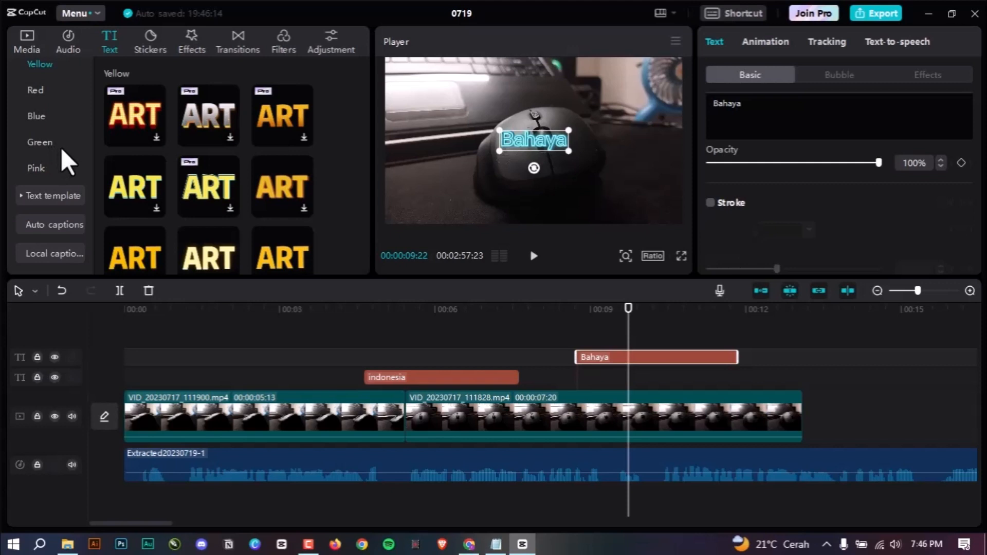
pyautogui.click(37, 115)
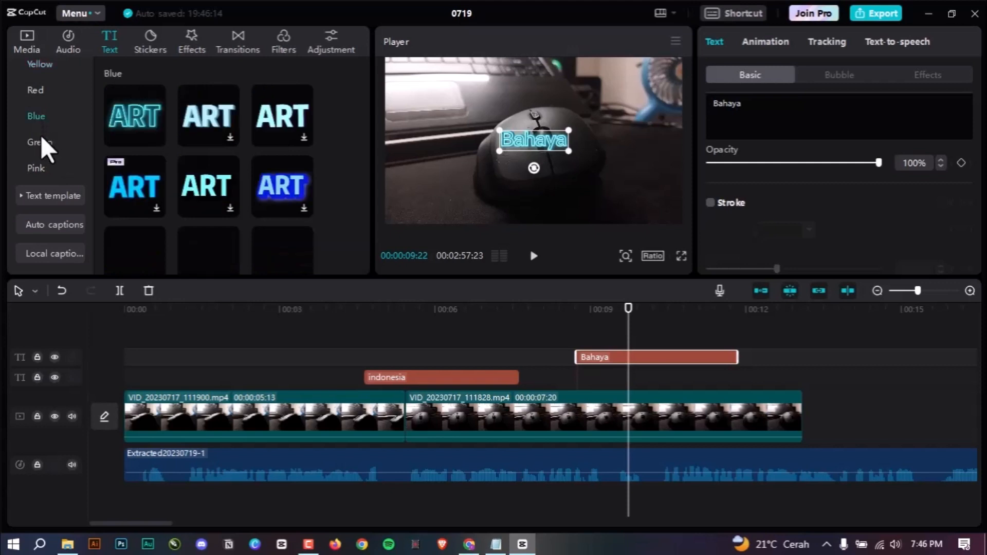
# Examine the Green and Pink text effects and the Trending text templates
pyautogui.click(41, 140)
pyautogui.click(35, 169)
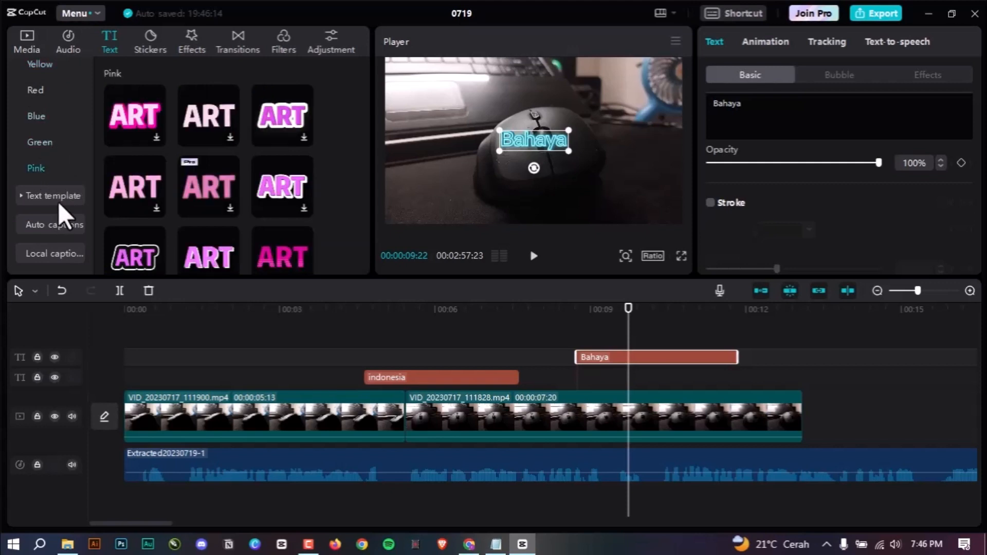
pyautogui.click(24, 196)
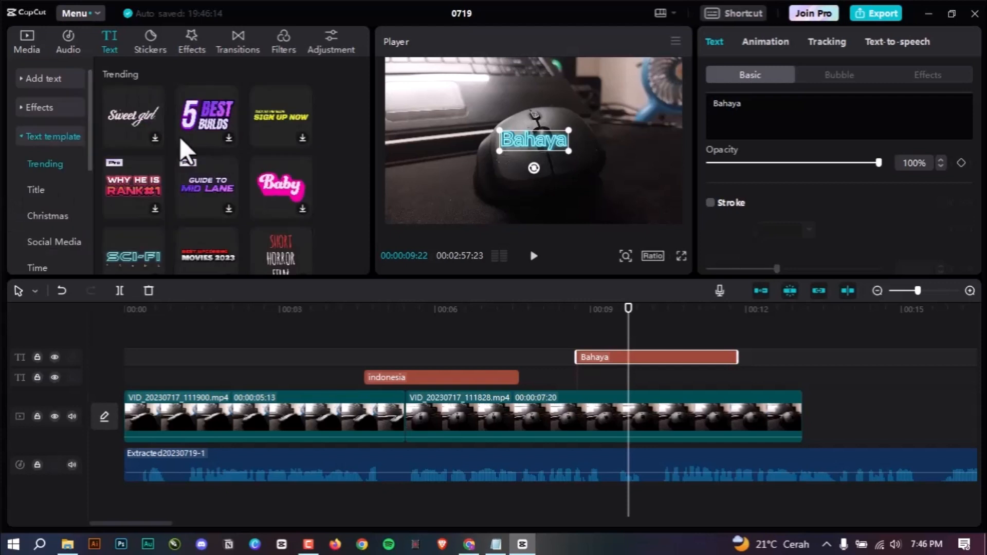
pyautogui.scroll(-3, 183, 134)
pyautogui.scroll(-2, 216, 159)
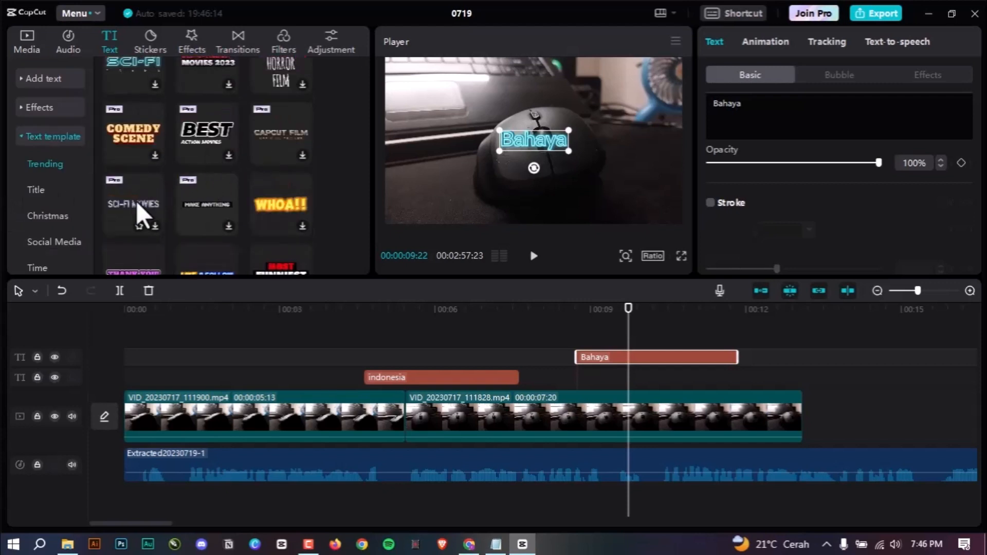
pyautogui.scroll(-3, 241, 162)
pyautogui.scroll(-2, 264, 167)
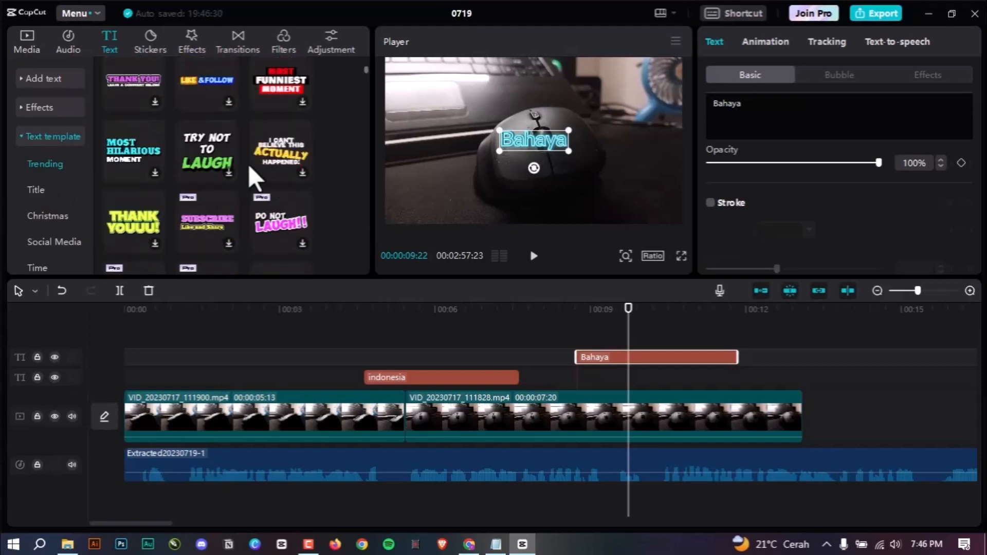
pyautogui.scroll(-2, 249, 166)
pyautogui.scroll(-2, 261, 167)
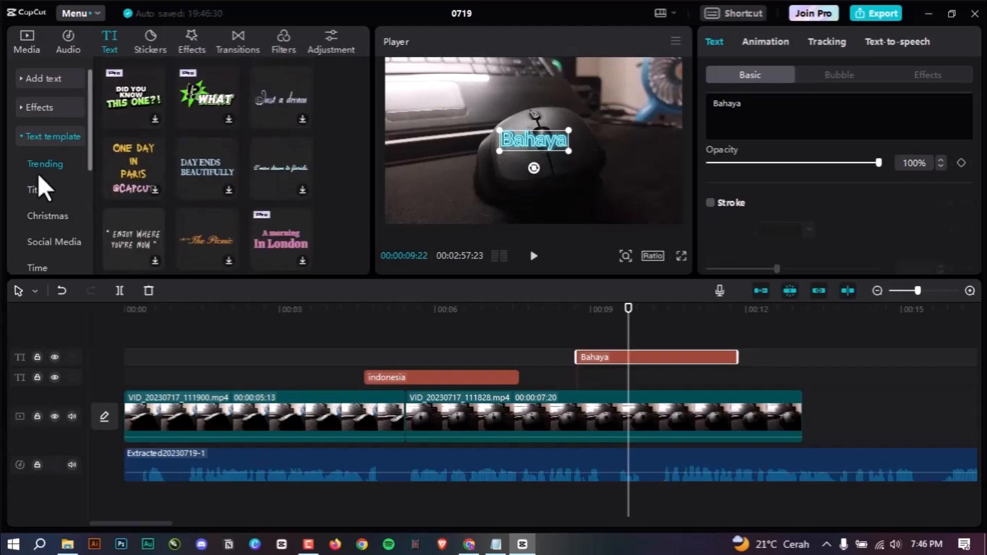
pyautogui.scroll(-3, 52, 177)
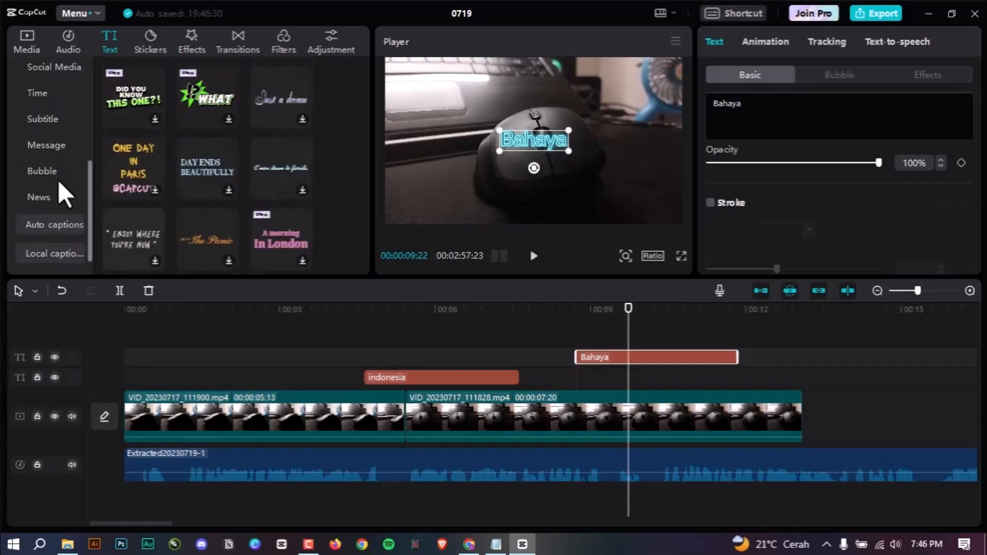
# Generate auto captions from the extracted audio with Indonesian as the recognition language
pyautogui.click(66, 224)
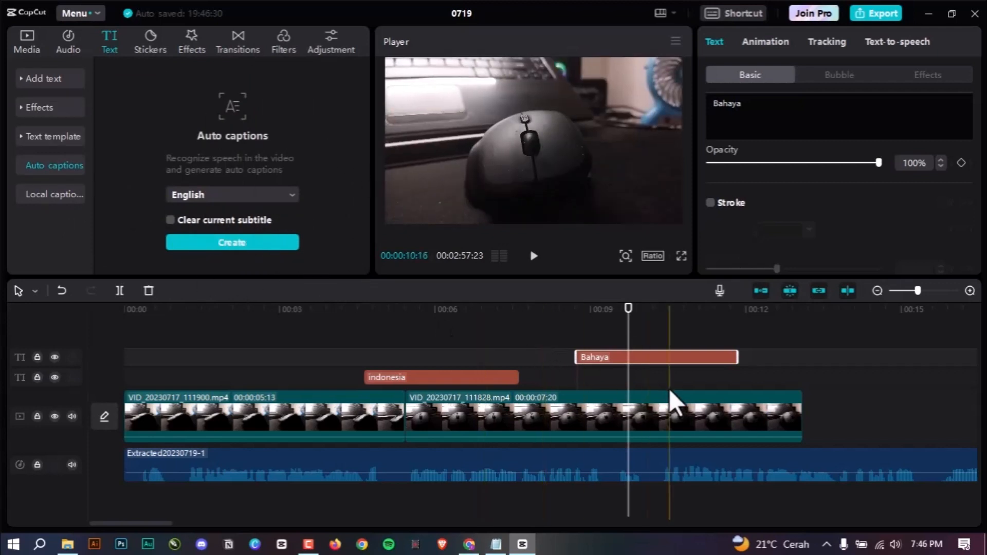
pyautogui.moveTo(269, 313); pyautogui.dragTo(216, 329)
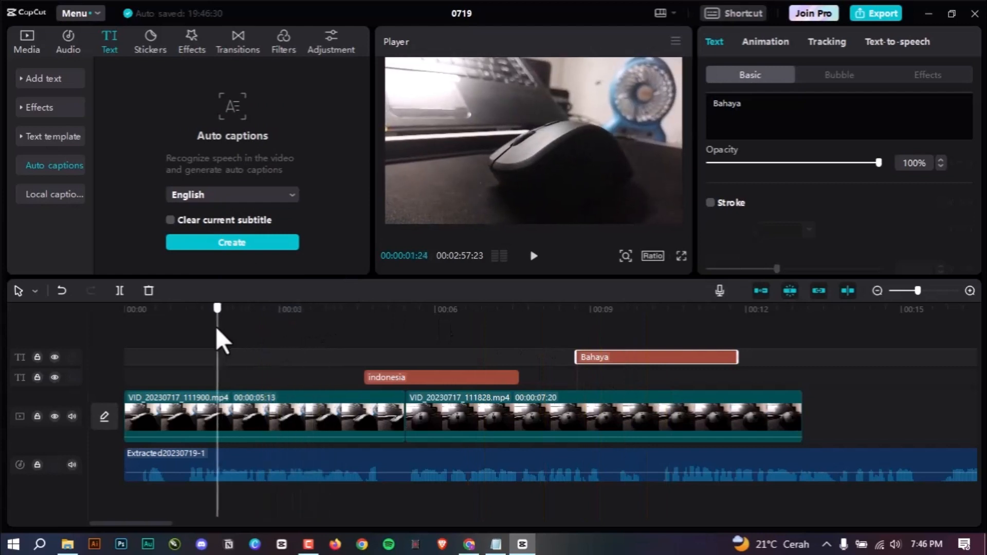
pyautogui.click(277, 192)
pyautogui.scroll(-4, 271, 246)
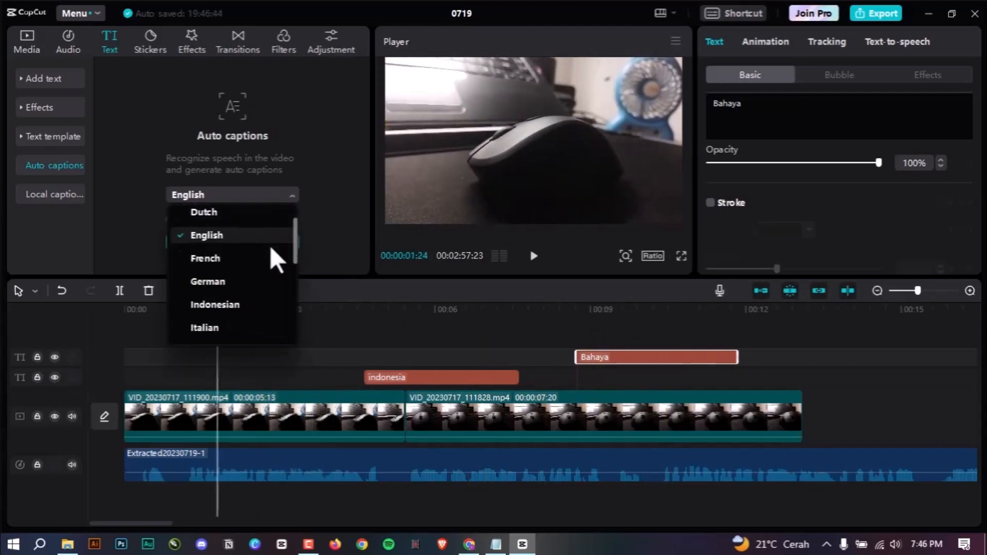
pyautogui.scroll(-2, 265, 271)
pyautogui.scroll(6, 264, 271)
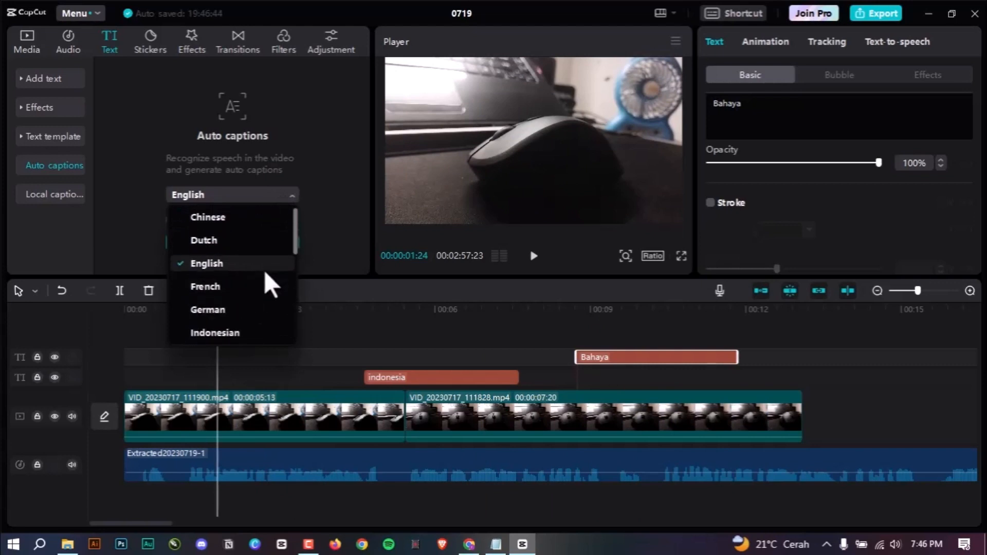
pyautogui.scroll(-1, 237, 265)
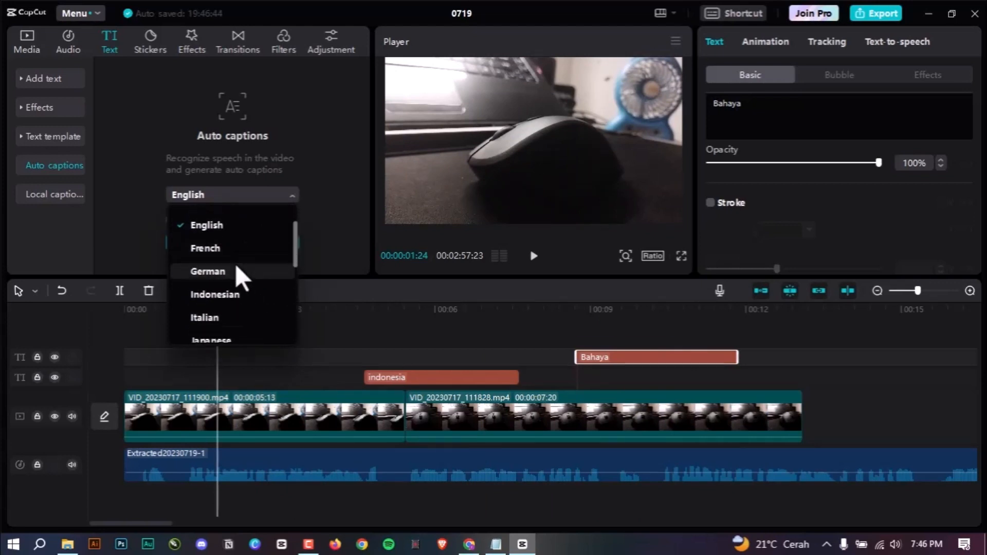
pyautogui.click(242, 280)
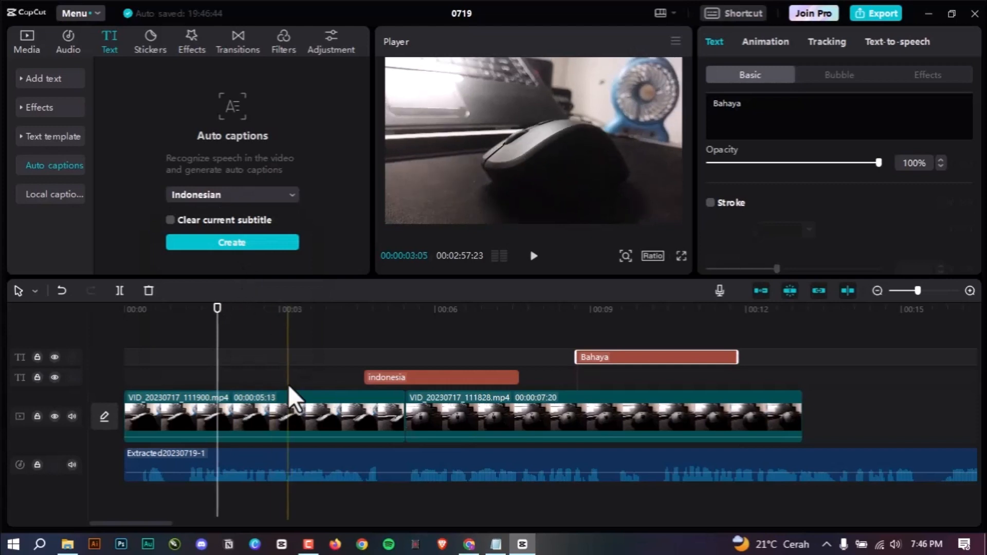
pyautogui.click(208, 319)
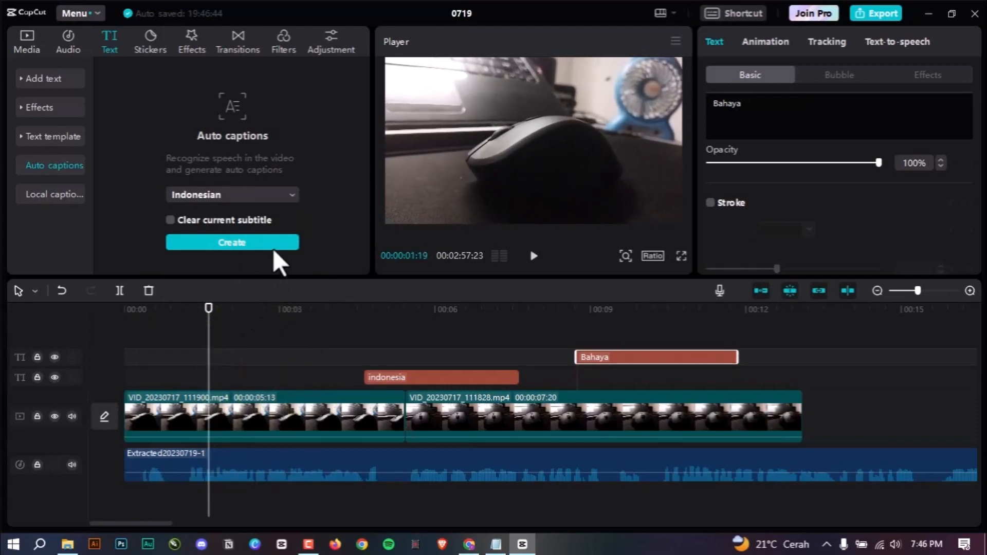
pyautogui.click(275, 454)
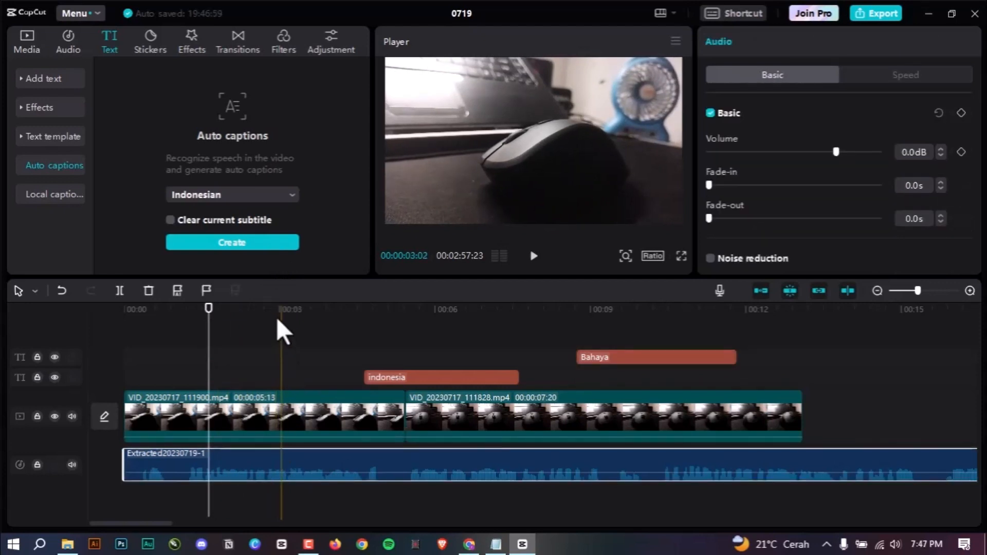
pyautogui.click(243, 243)
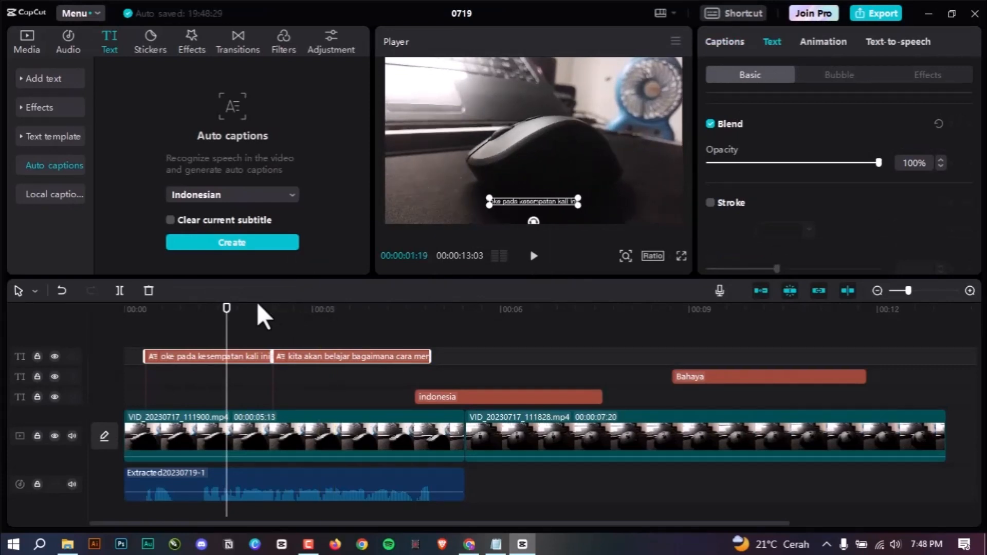
# Scrub through the generated captions on the timeline and preview the video in full screen
pyautogui.moveTo(226, 309); pyautogui.dragTo(189, 348)
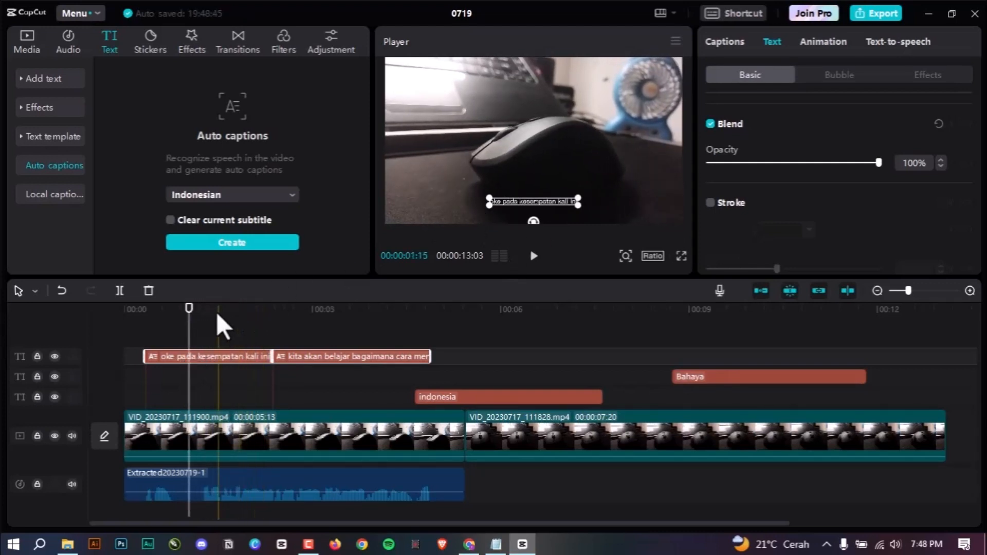
pyautogui.moveTo(213, 308); pyautogui.dragTo(308, 327)
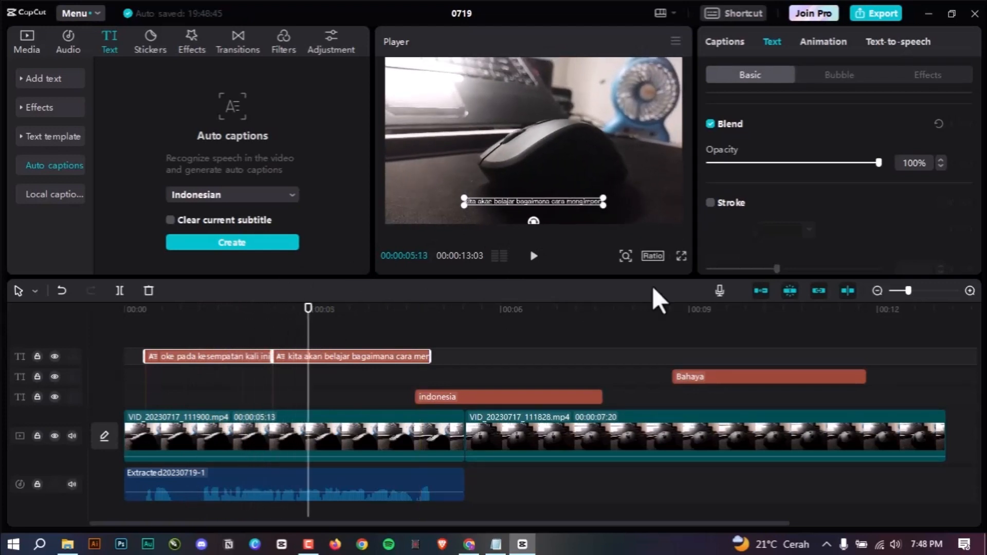
pyautogui.click(681, 255)
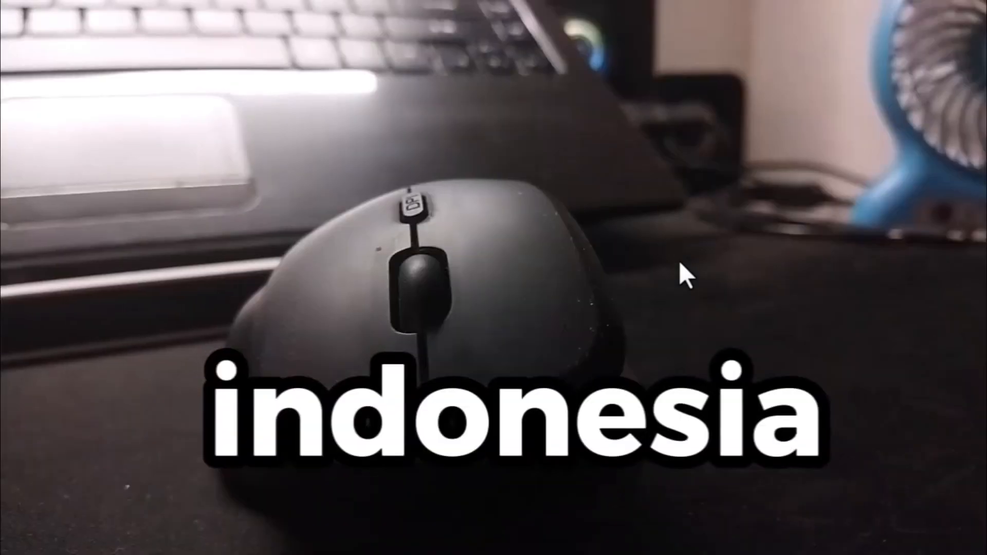
pyautogui.press('Escape')
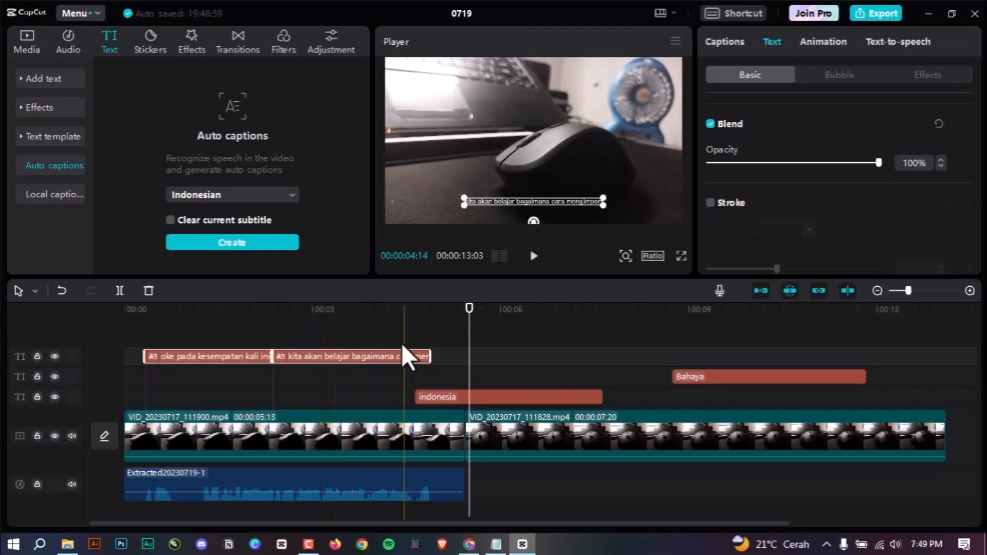
pyautogui.moveTo(341, 307)
pyautogui.mouseDown()
pyautogui.moveTo(387, 311)
pyautogui.moveTo(292, 316)
pyautogui.moveTo(352, 315)
pyautogui.mouseUp()
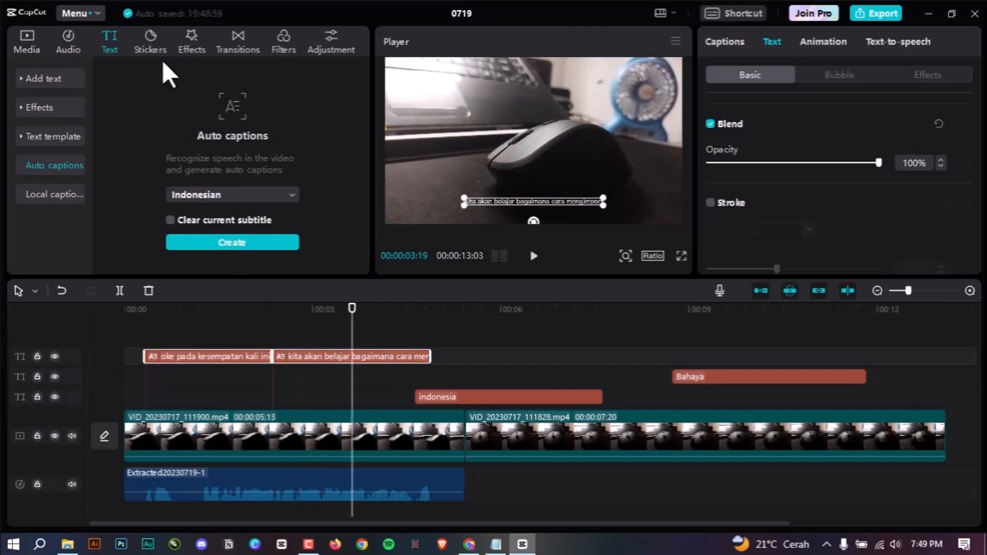
# Check the local captions import option and examine the Trending stickers
pyautogui.click(45, 196)
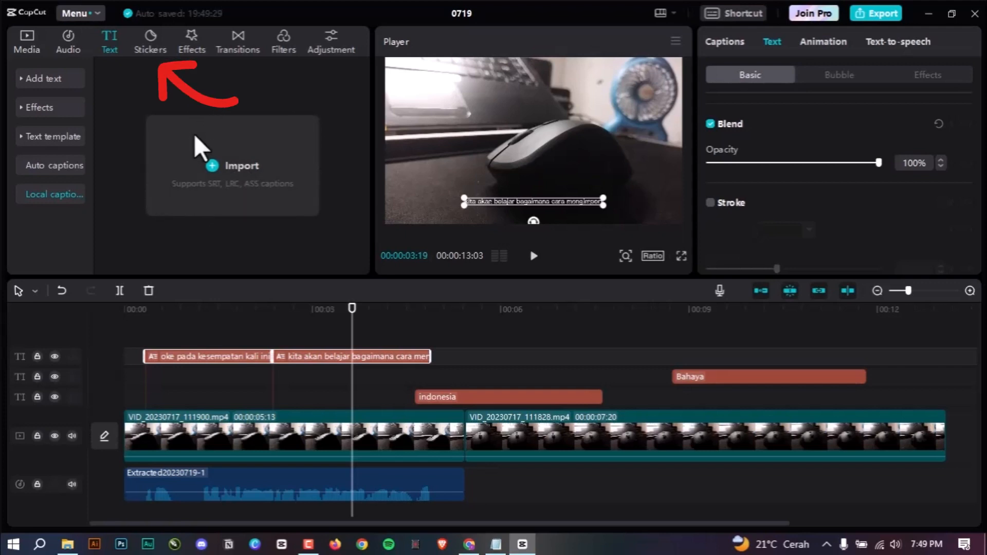
pyautogui.click(147, 43)
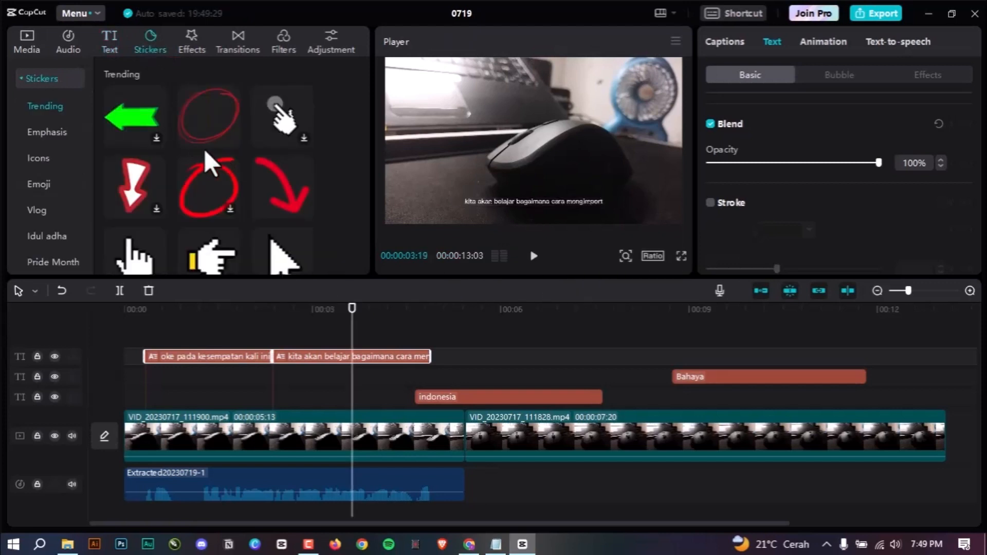
pyautogui.scroll(-5, 221, 170)
pyautogui.scroll(-6, 241, 236)
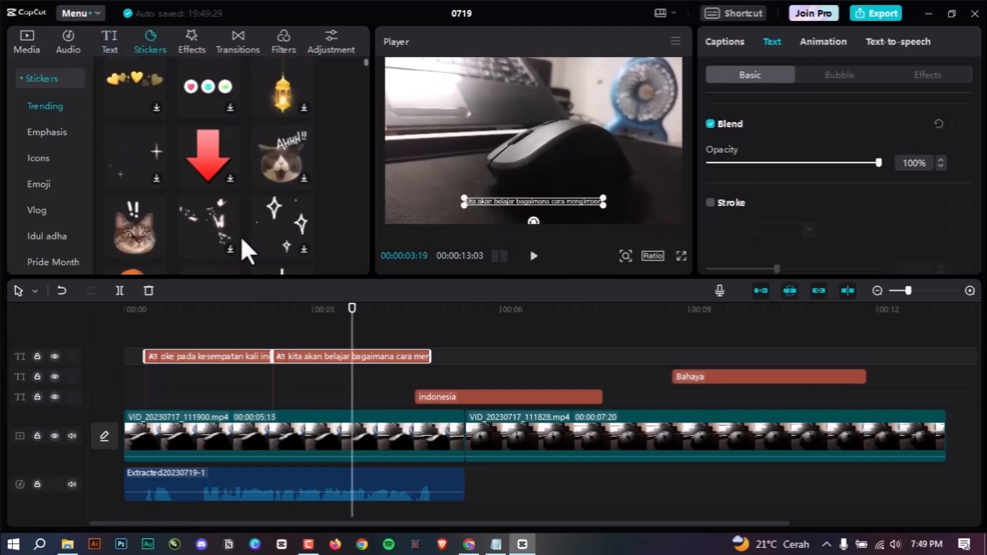
pyautogui.scroll(-6, 242, 235)
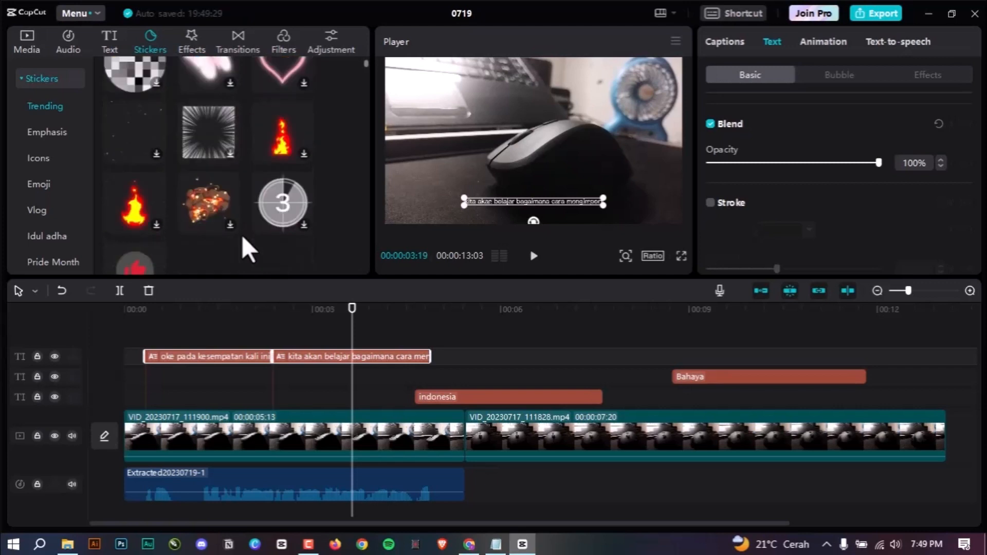
pyautogui.scroll(5, 242, 235)
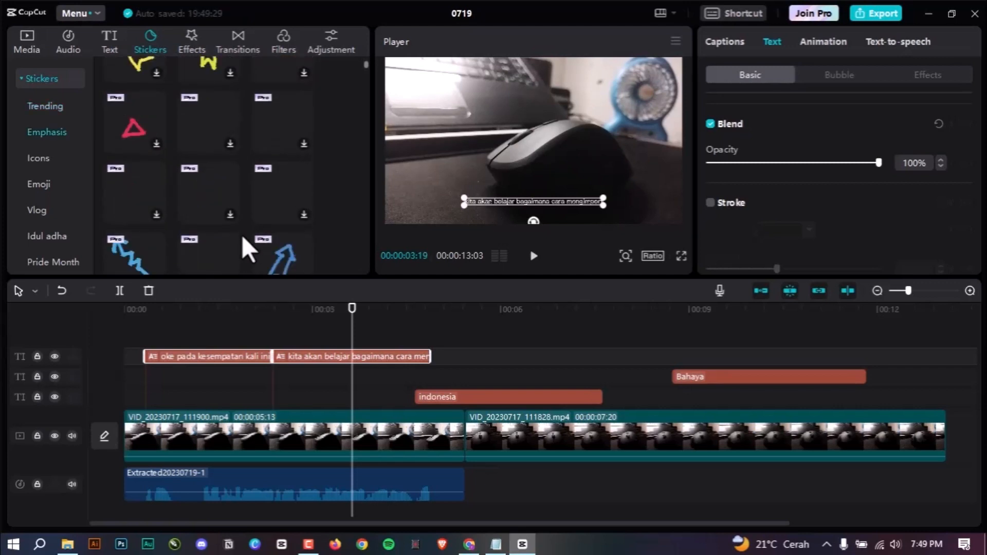
pyautogui.scroll(8, 239, 226)
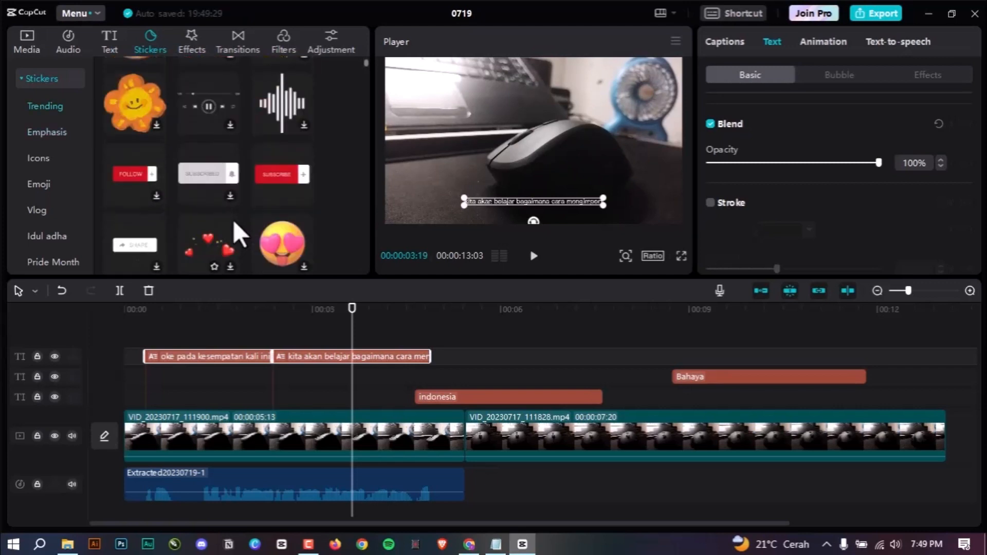
pyautogui.scroll(3, 233, 214)
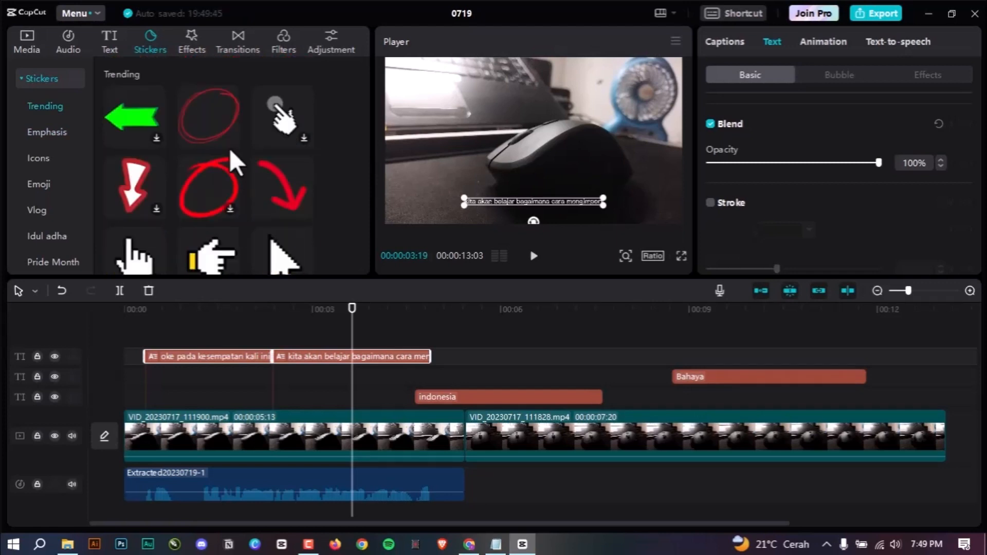
pyautogui.scroll(-4, 253, 158)
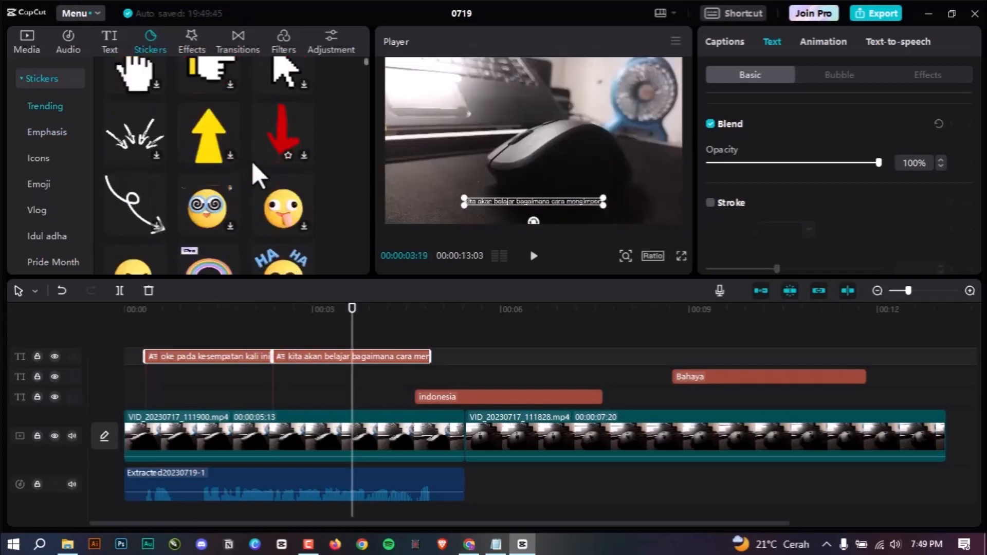
pyautogui.scroll(-6, 260, 185)
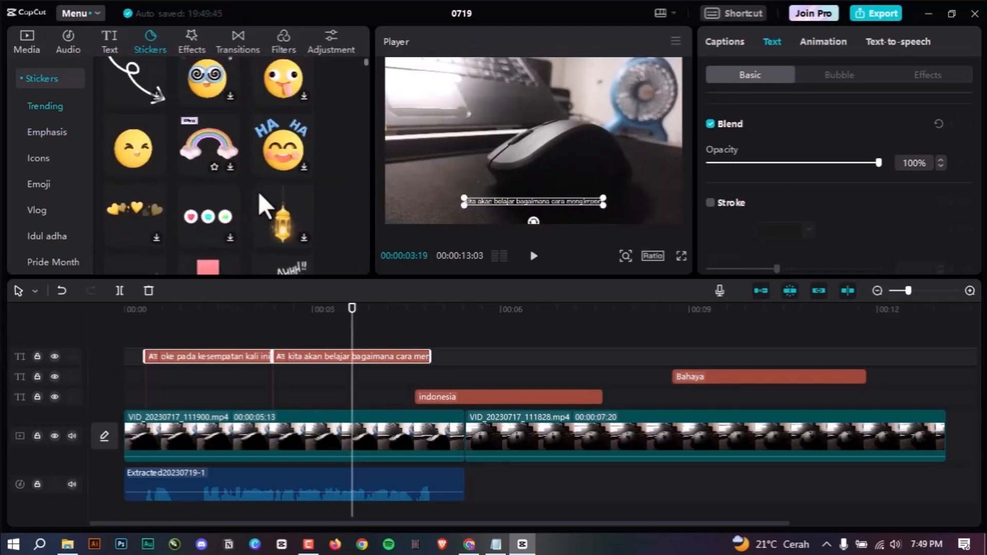
pyautogui.scroll(-3, 256, 208)
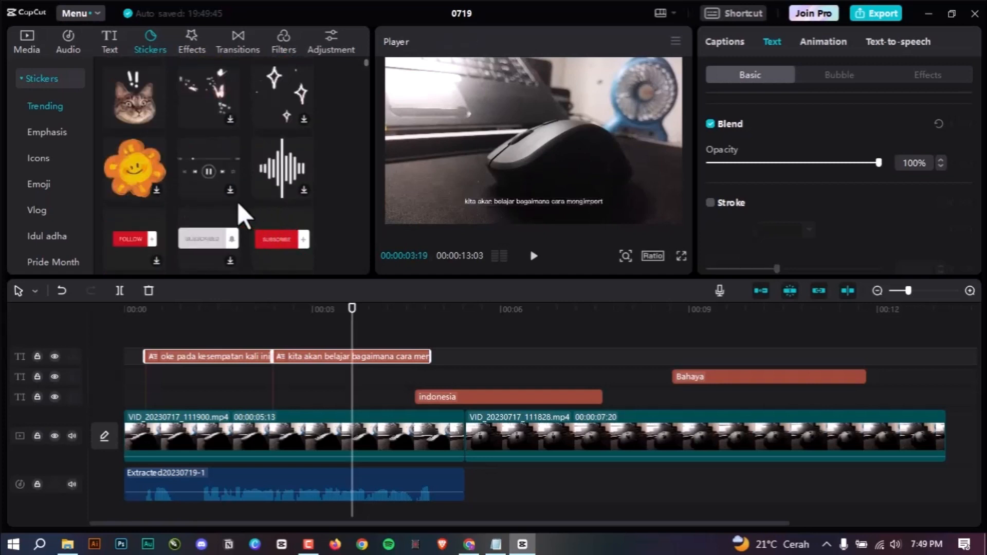
pyautogui.scroll(3, 205, 200)
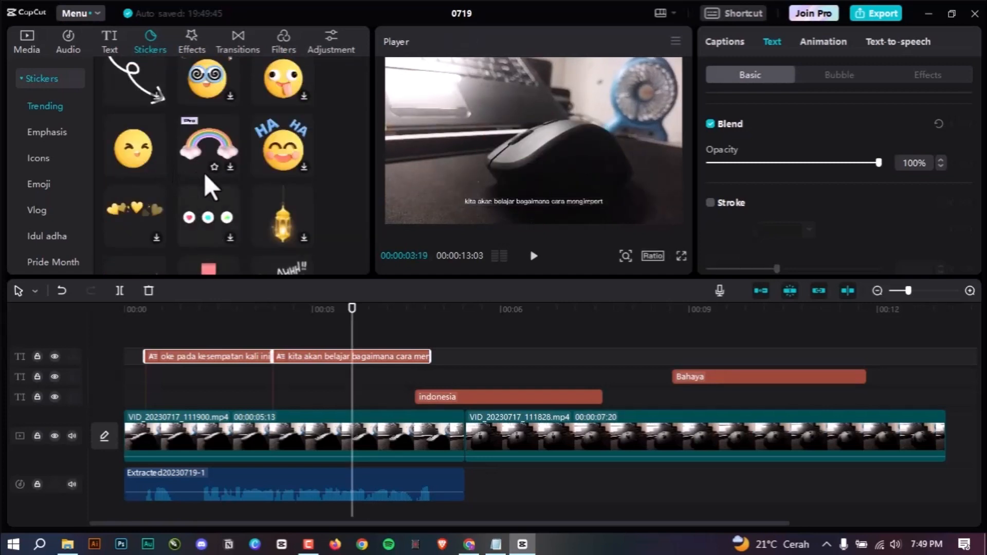
# Examine the Emphasis, Icons and Emoji sticker categories
pyautogui.click(58, 133)
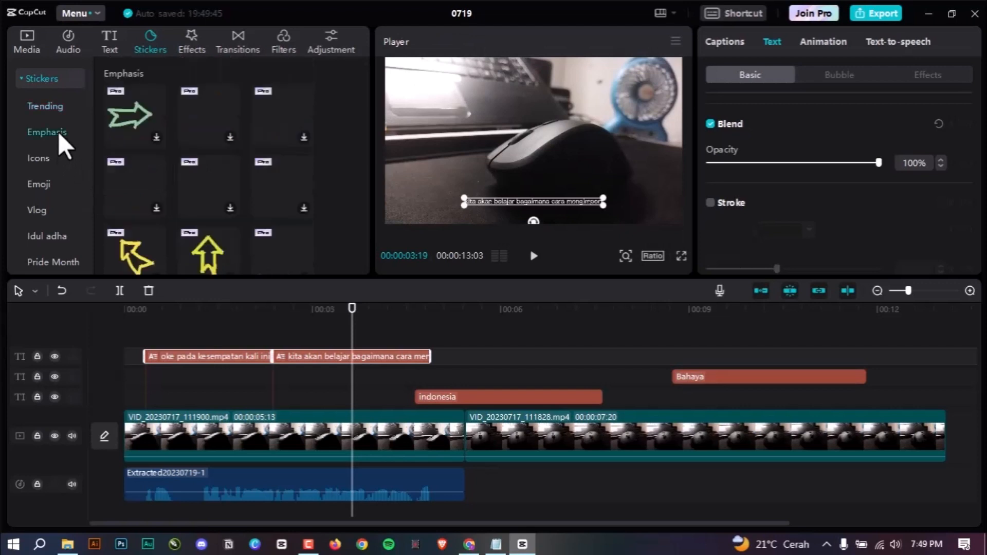
pyautogui.click(43, 158)
pyautogui.scroll(-2, 162, 154)
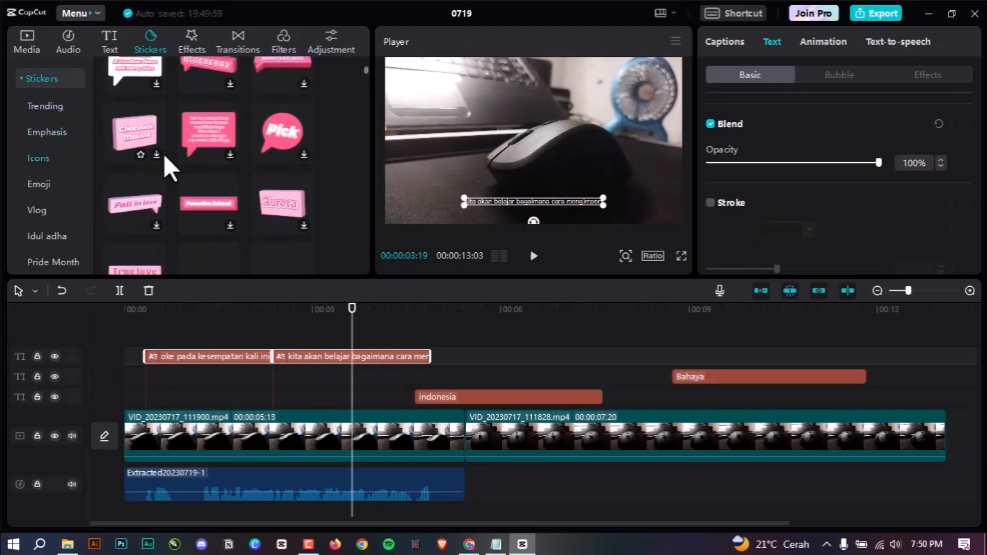
pyautogui.click(39, 183)
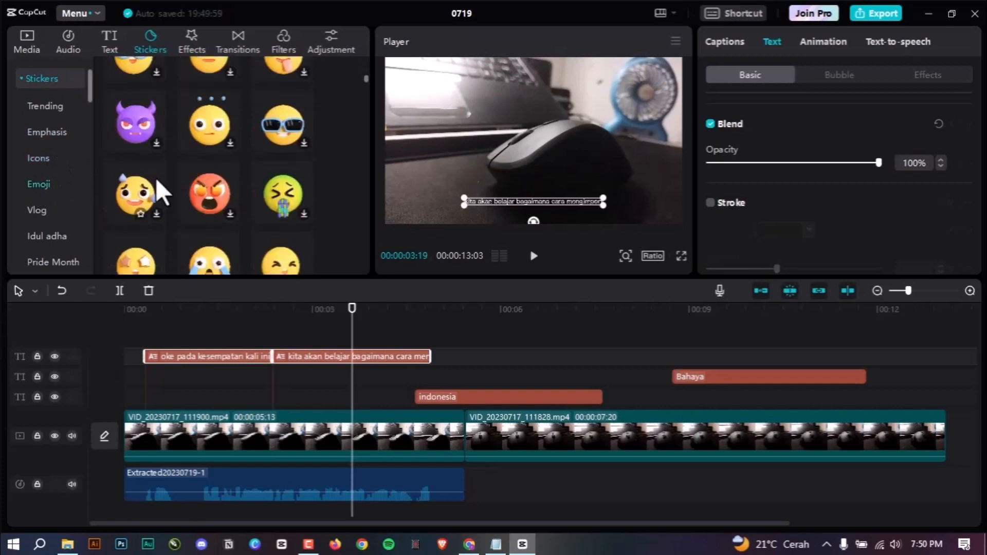
pyautogui.scroll(-10, 158, 183)
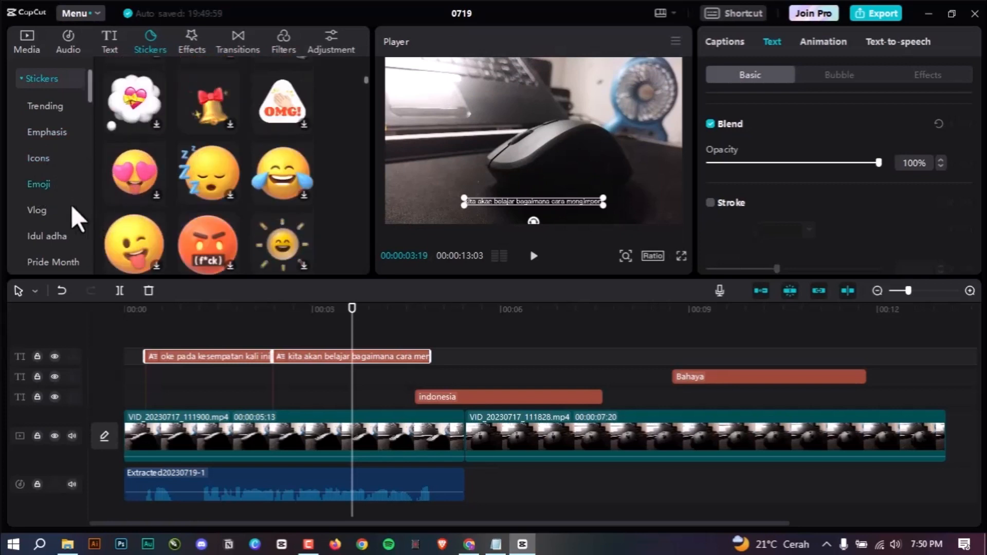
# Examine the Vlog and Idul adha sticker categories and the other categories in the list
pyautogui.click(46, 208)
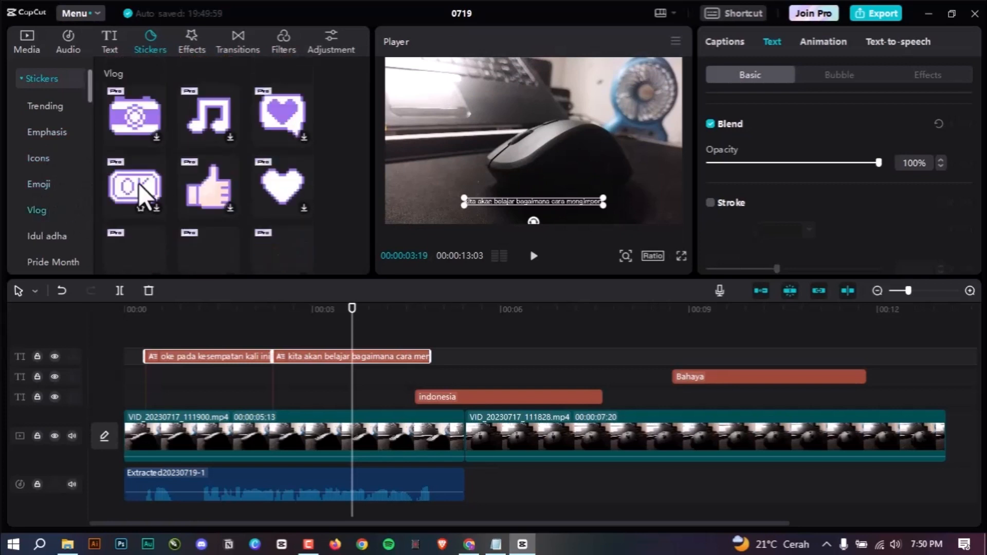
pyautogui.scroll(-5, 188, 185)
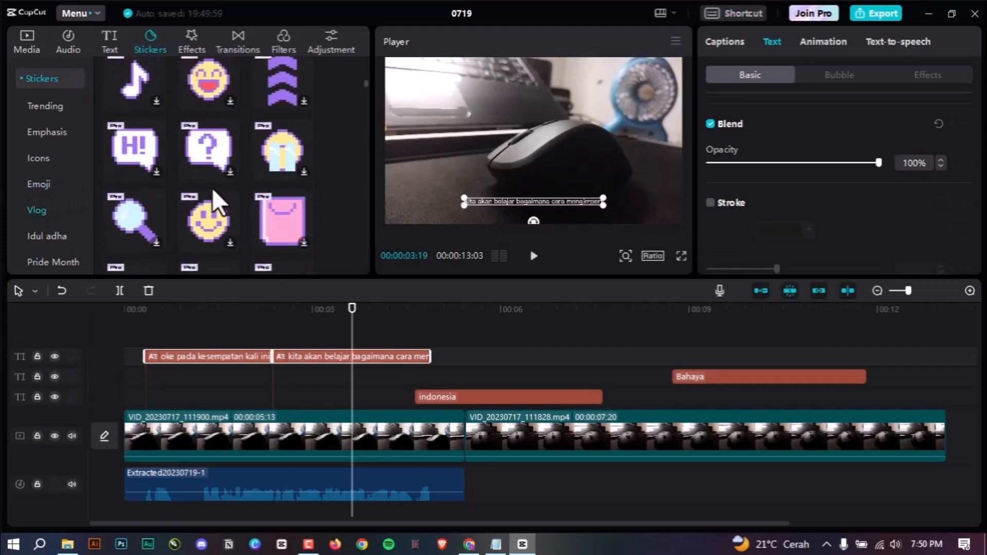
pyautogui.scroll(-2, 123, 204)
pyautogui.scroll(-5, 60, 209)
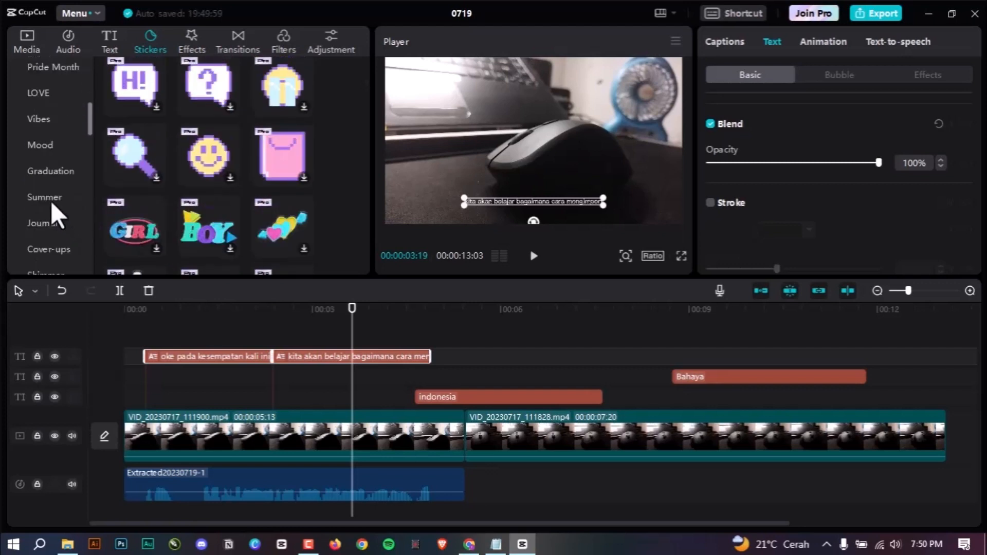
pyautogui.scroll(5, 44, 140)
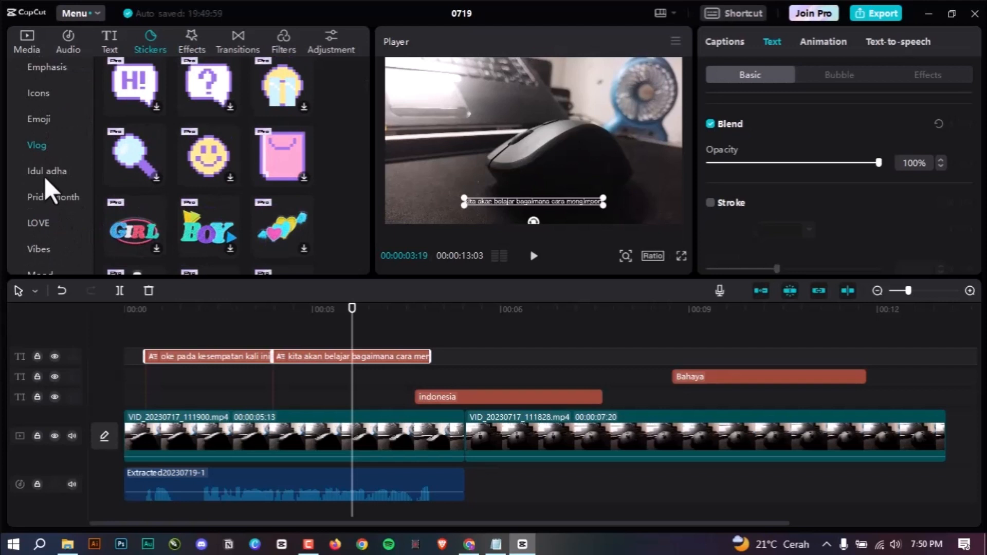
pyautogui.scroll(-5, 219, 183)
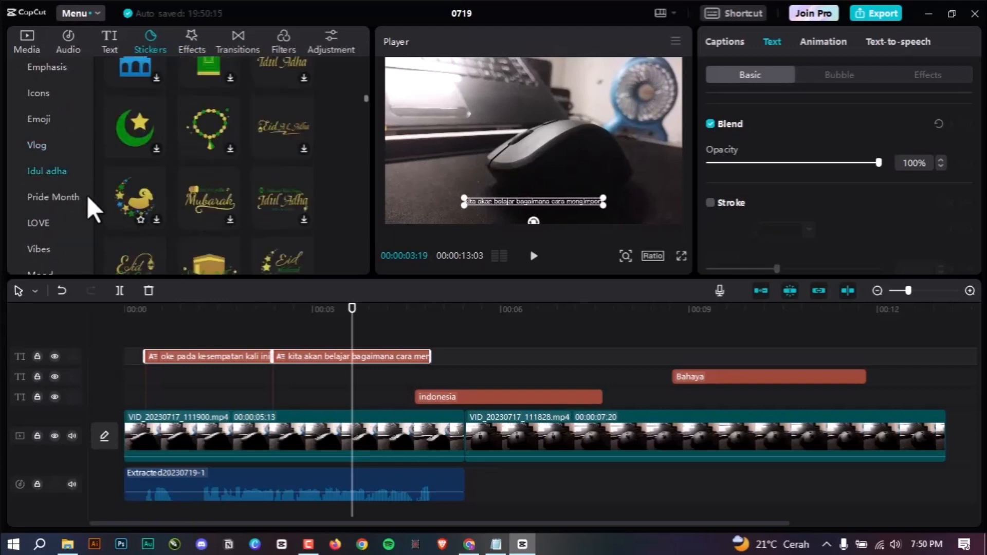
# Examine the Pride Month stickers and look through the remaining sticker categories down to Doodling
pyautogui.click(53, 198)
pyautogui.scroll(3, 66, 126)
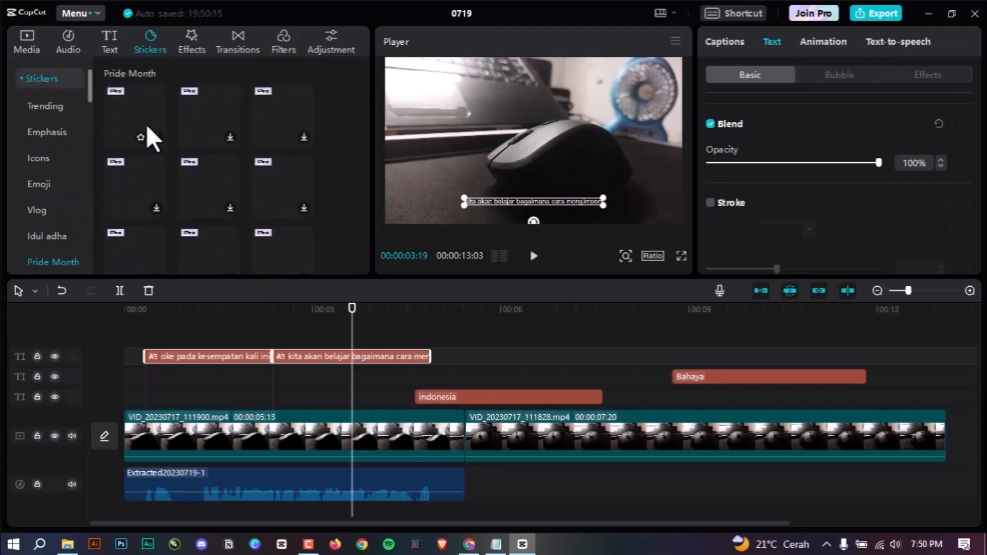
pyautogui.scroll(3, 227, 124)
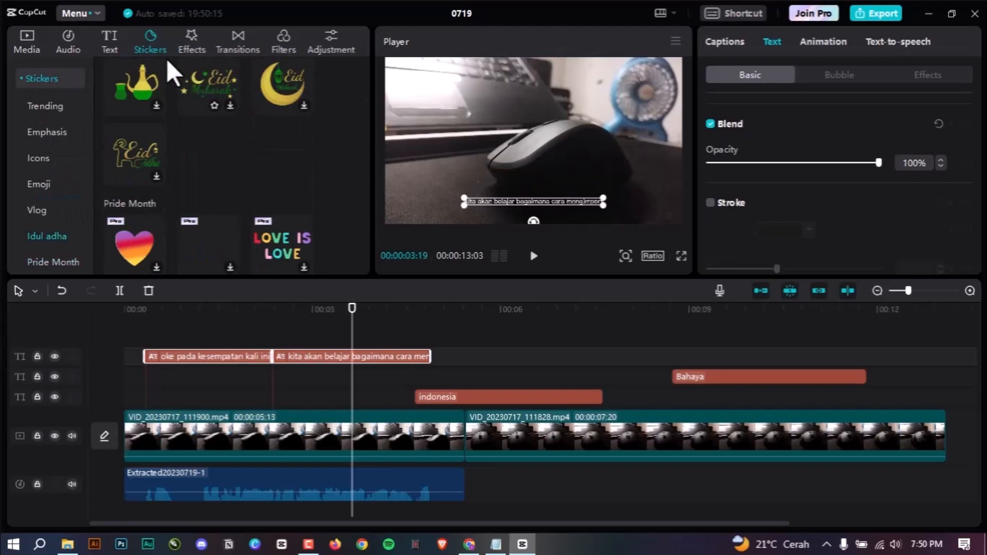
pyautogui.scroll(-5, 55, 196)
pyautogui.scroll(-10, 55, 196)
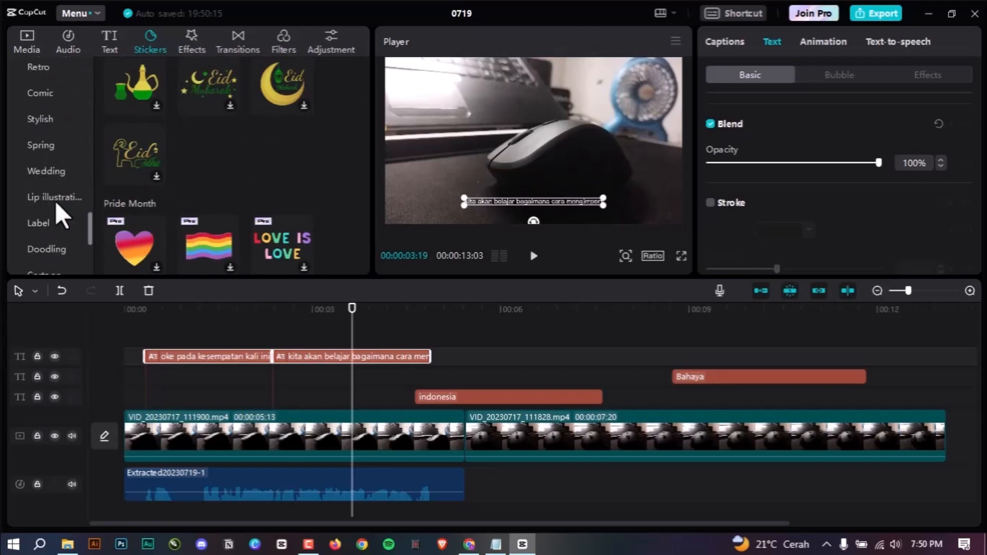
pyautogui.scroll(2, 168, 165)
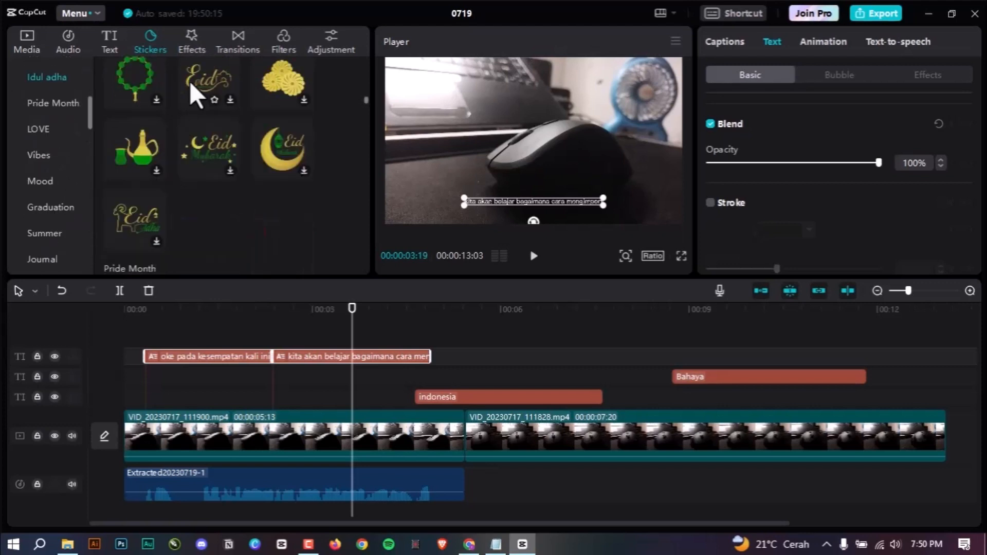
# Add the Surface Blur video effect at 00:00:03:19 and also apply it directly to the VID_20230717_111900.mp4 clip
pyautogui.click(198, 40)
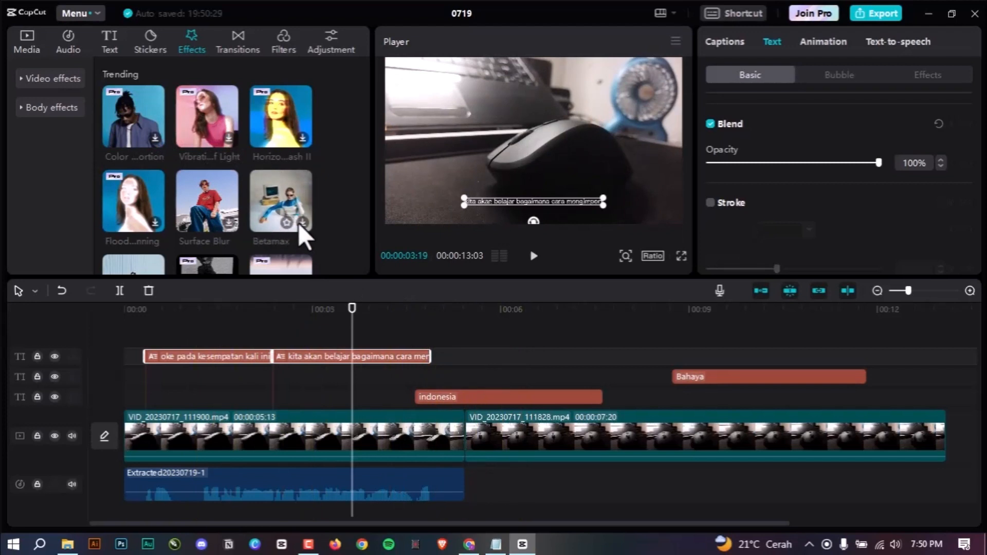
pyautogui.click(228, 225)
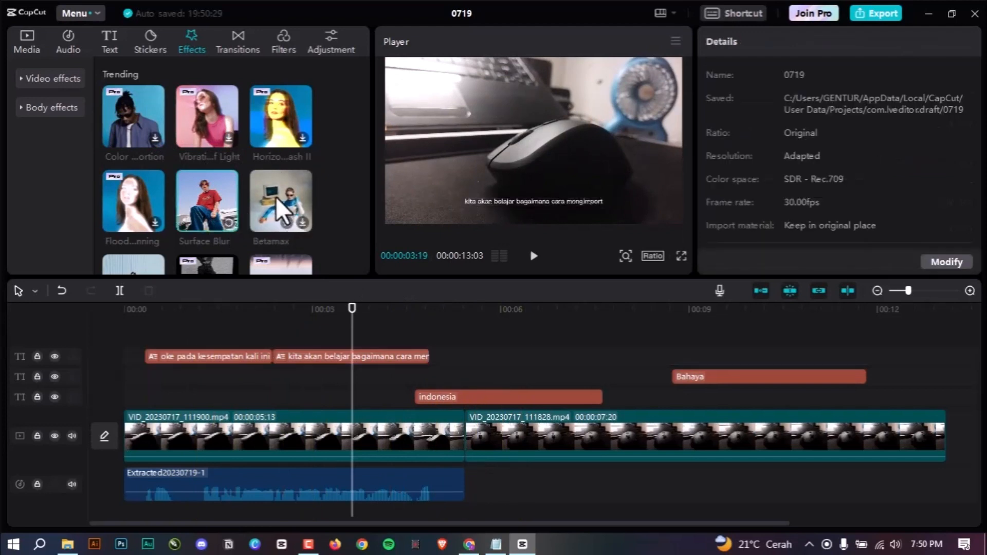
pyautogui.scroll(-2, 278, 206)
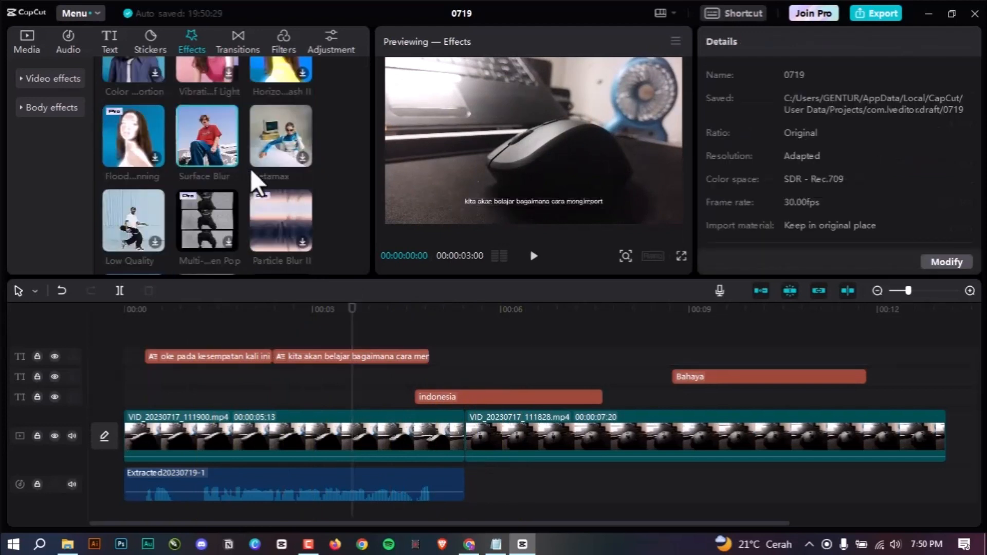
pyautogui.click(229, 157)
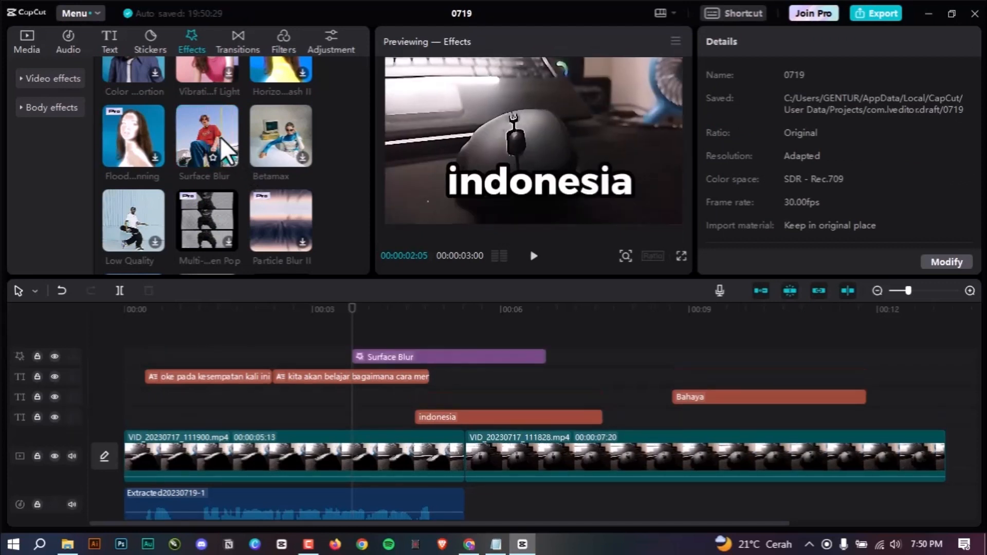
pyautogui.moveTo(231, 154); pyautogui.dragTo(440, 437)
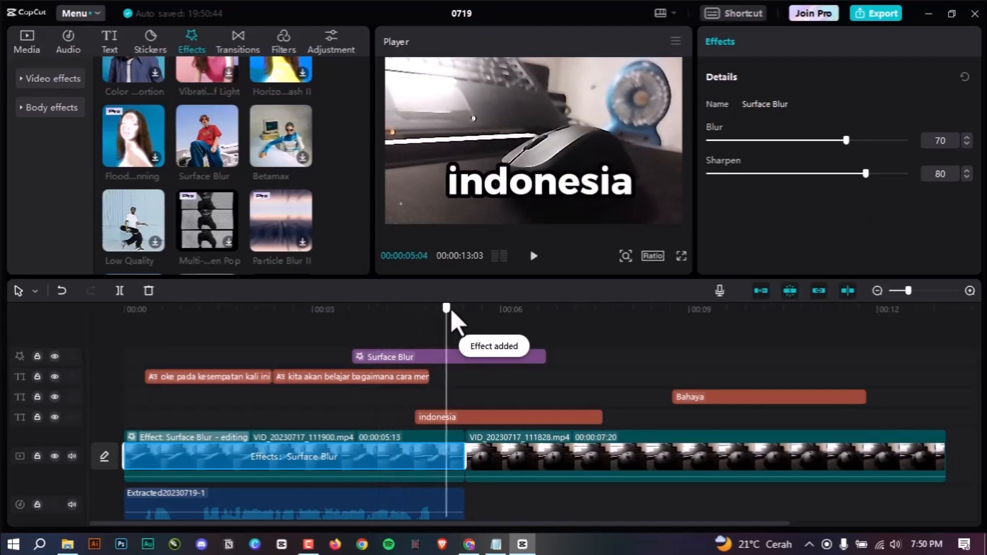
# Download the Rotary Focus video effect and add it to the timeline at 00:00:03:19
pyautogui.scroll(-3, 285, 214)
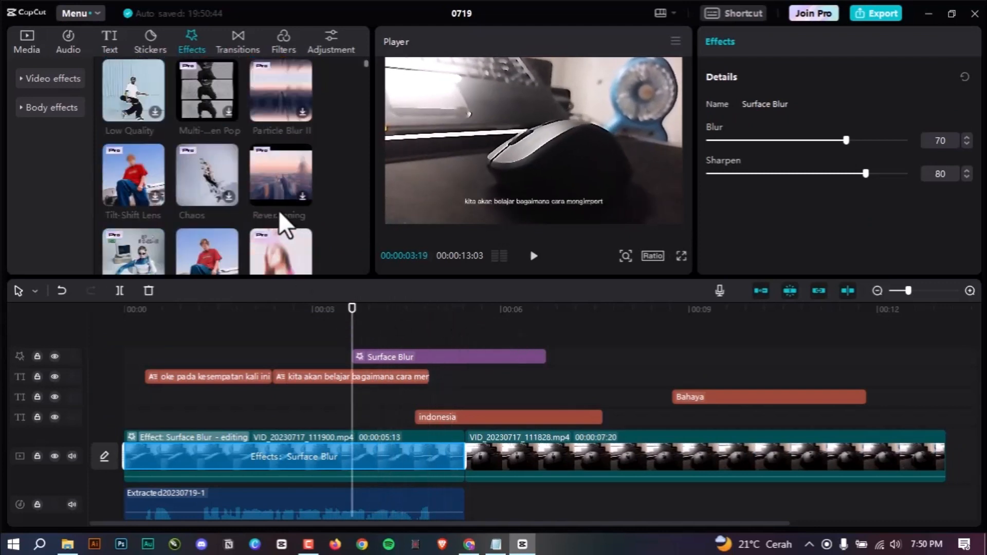
pyautogui.scroll(-2, 292, 197)
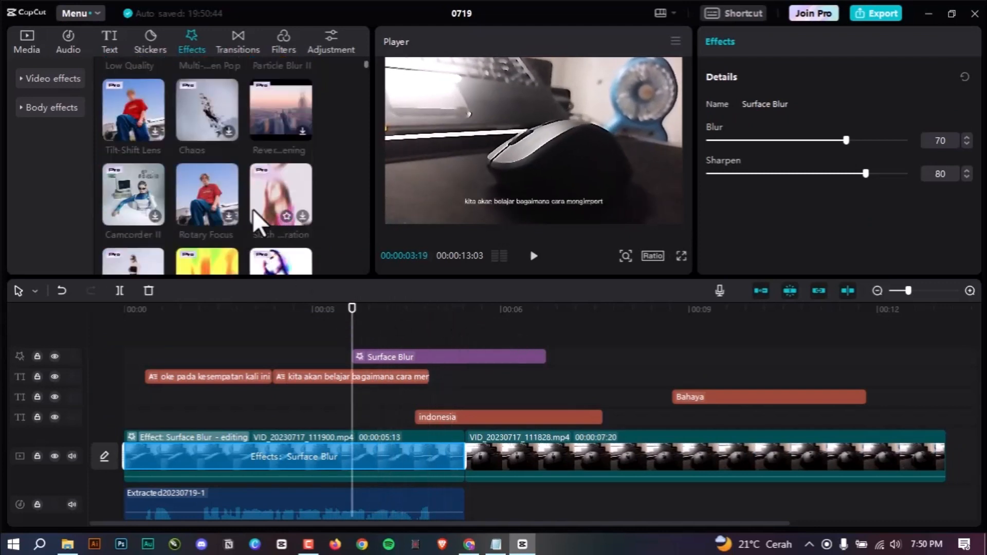
pyautogui.click(228, 216)
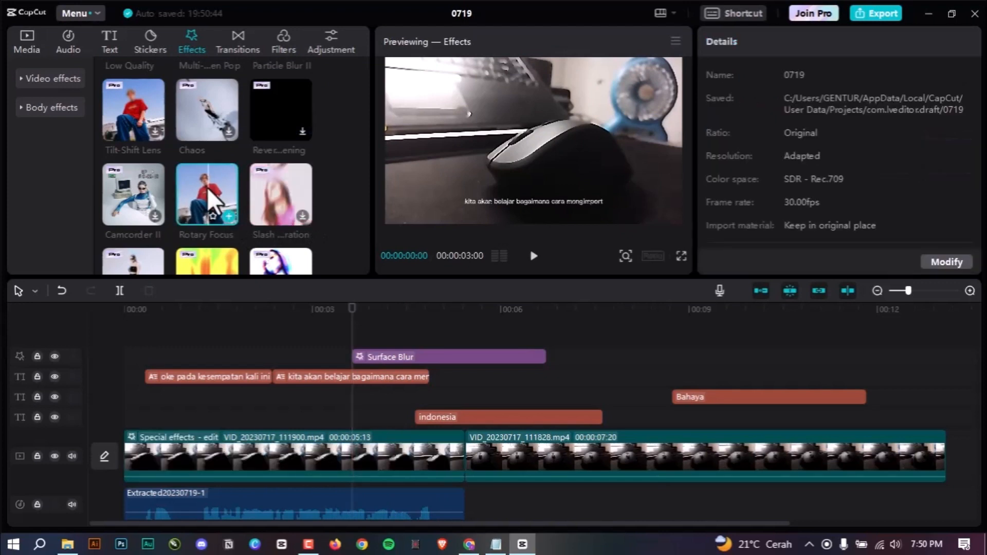
pyautogui.click(229, 217)
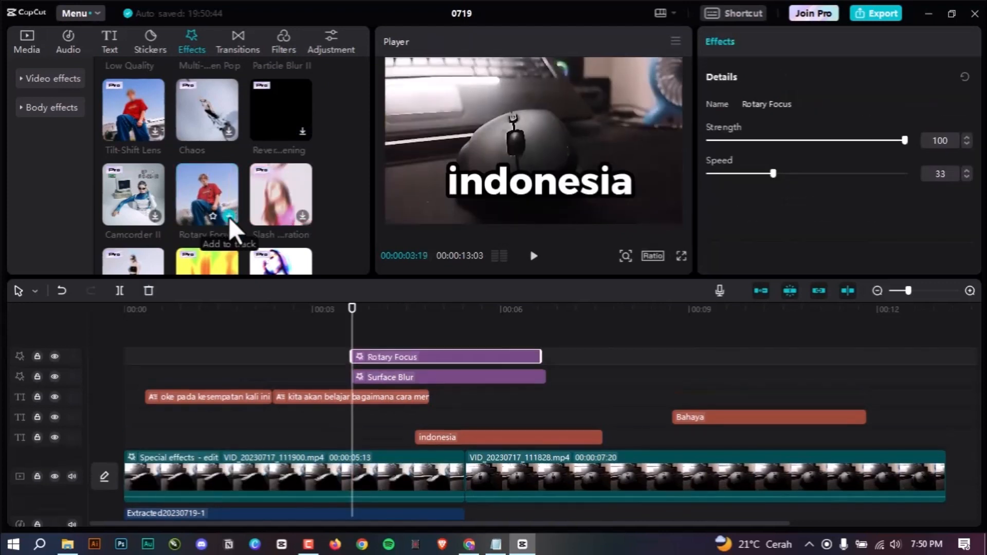
# Play the timeline from just before the Rotary Focus and Surface Blur effects to preview them
pyautogui.click(318, 318)
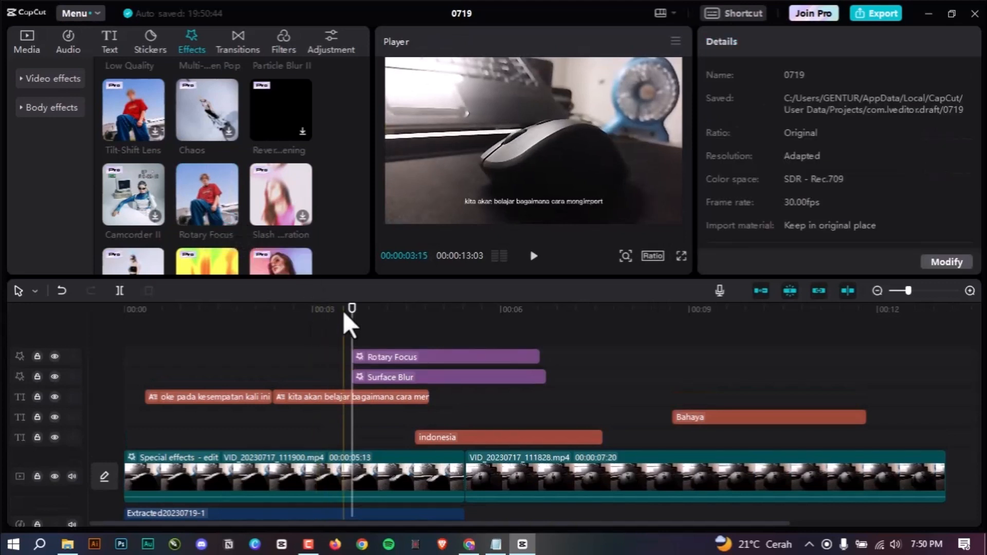
pyautogui.moveTo(345, 311); pyautogui.dragTo(304, 315)
pyautogui.press('space')
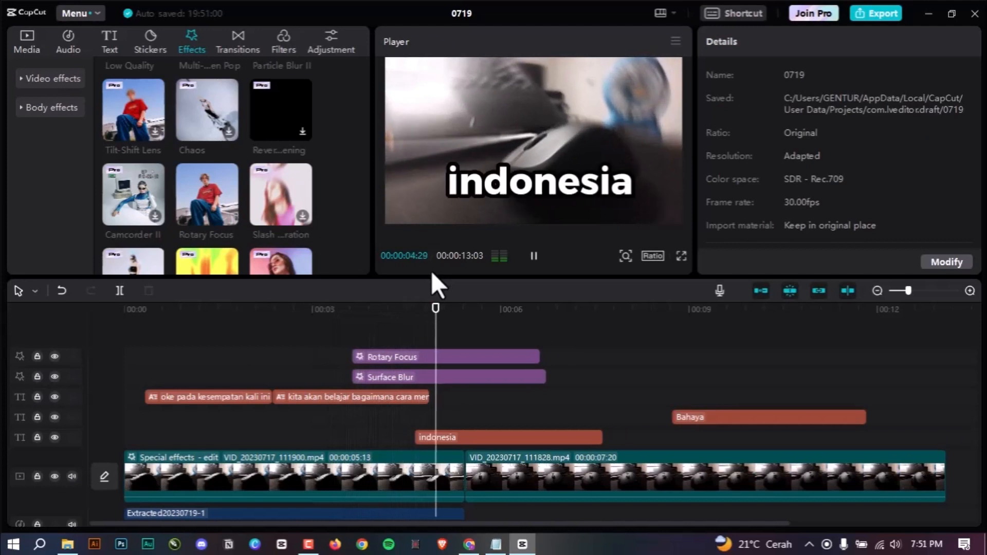
pyautogui.press('space')
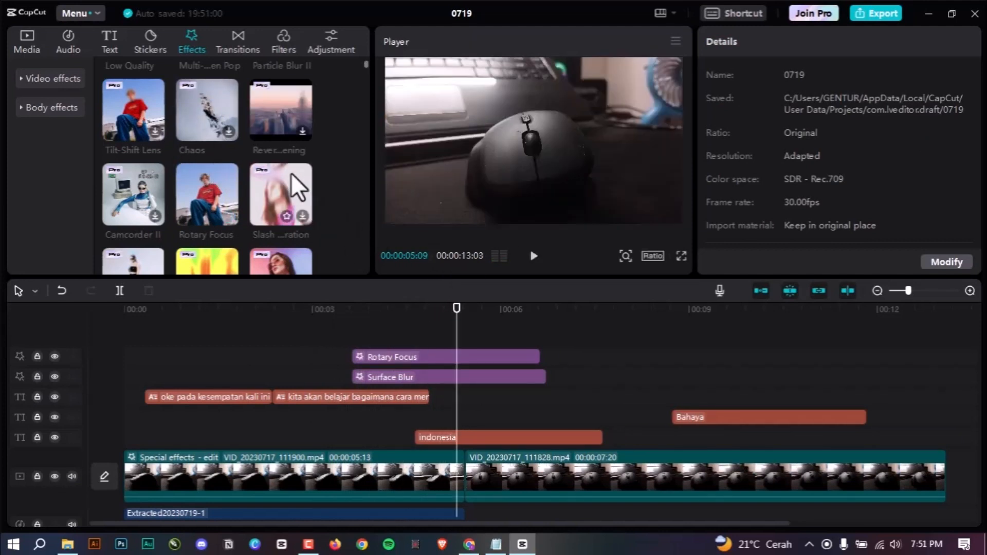
# Examine more of the Trending video effects and the Trending body effects
pyautogui.scroll(-5, 268, 168)
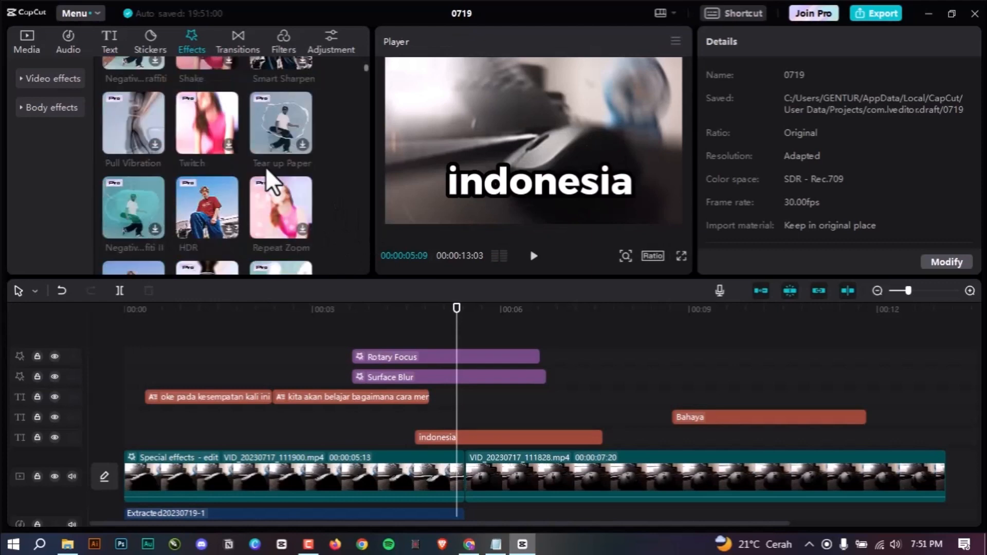
pyautogui.scroll(-2, 261, 198)
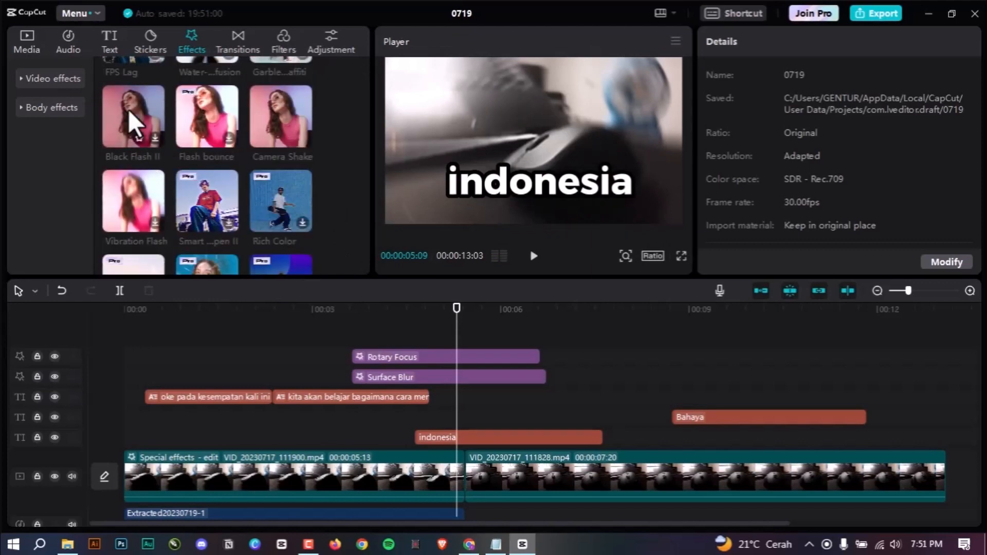
pyautogui.click(16, 108)
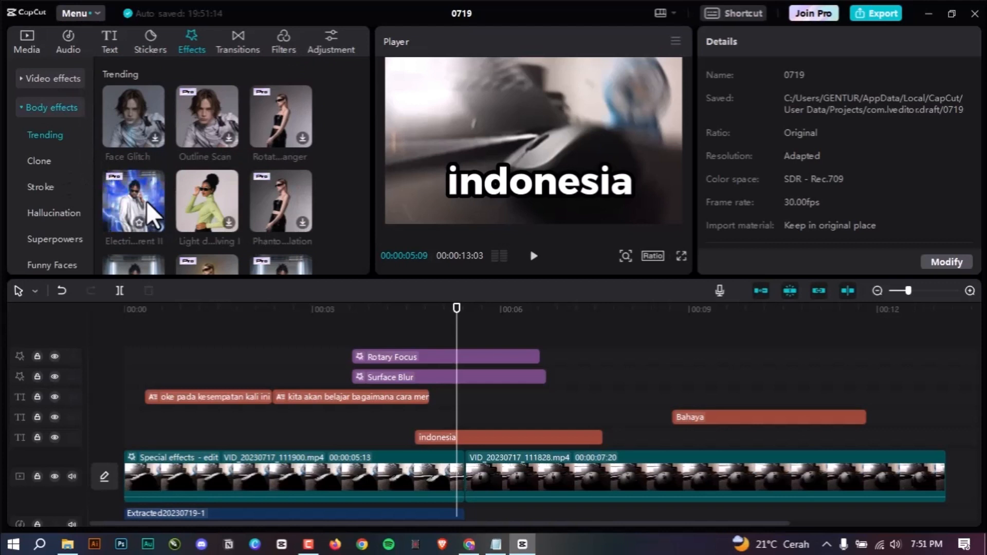
pyautogui.scroll(-2, 194, 198)
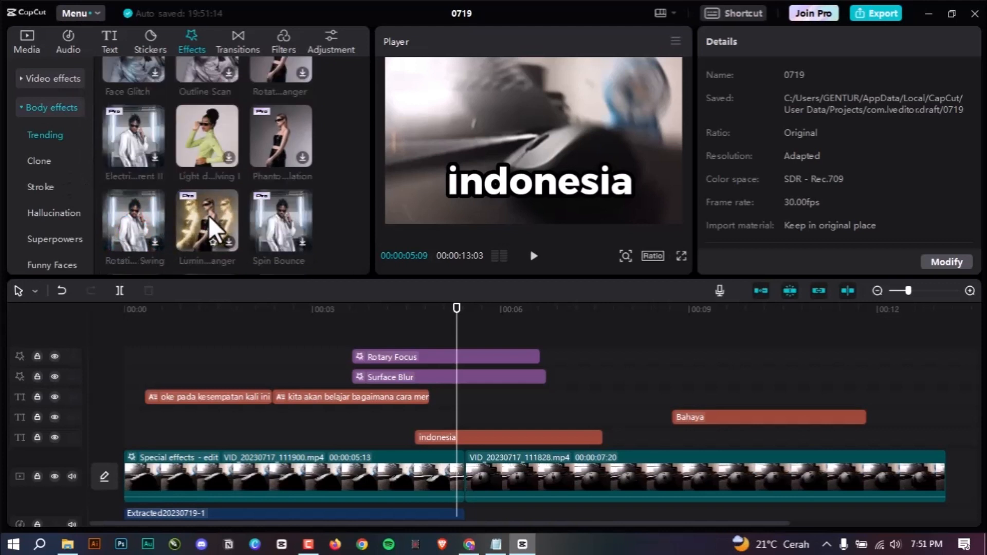
pyautogui.scroll(-3, 220, 231)
pyautogui.scroll(-3, 222, 213)
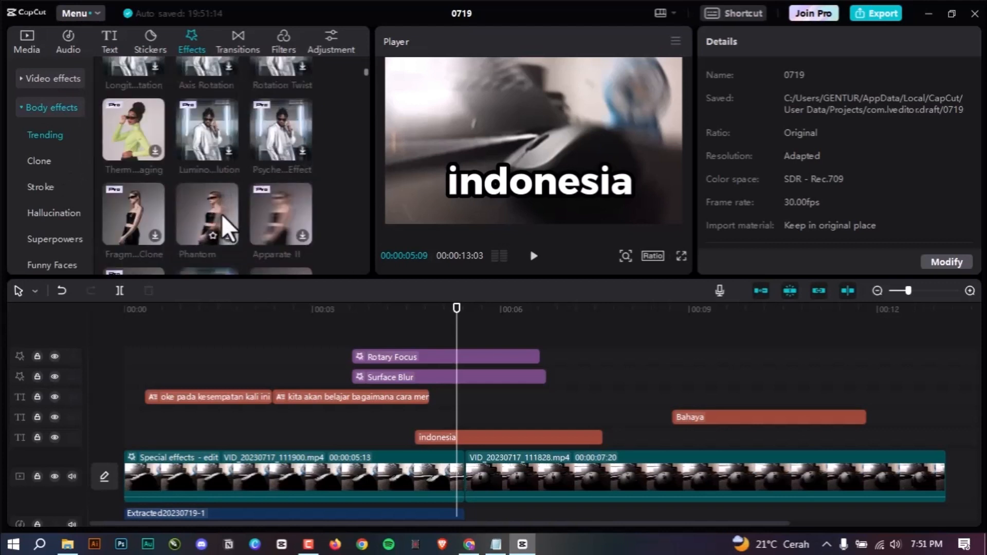
# Add the Phantom body effect at 00:00:02:23 and shift it about half a second earlier on its track
pyautogui.click(228, 234)
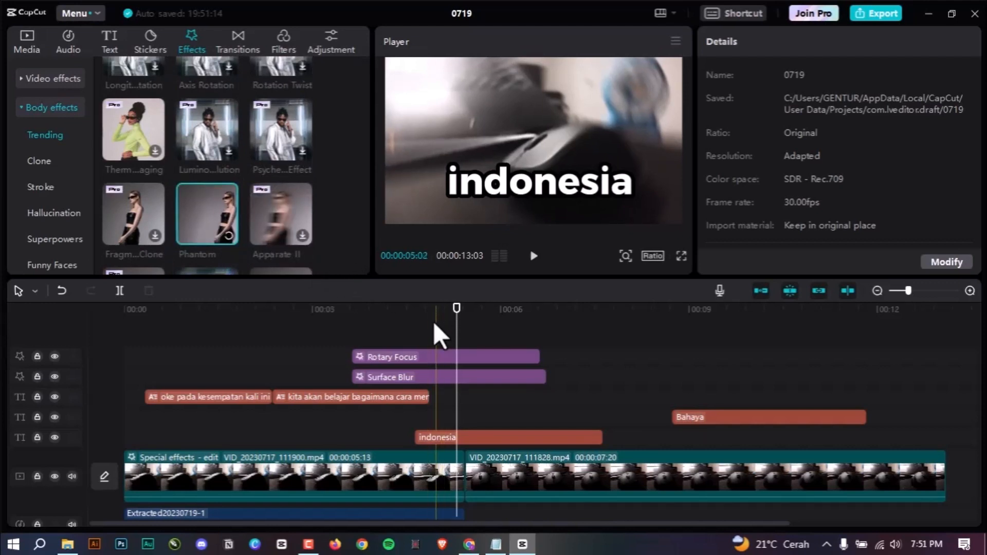
pyautogui.moveTo(416, 305); pyautogui.dragTo(297, 323)
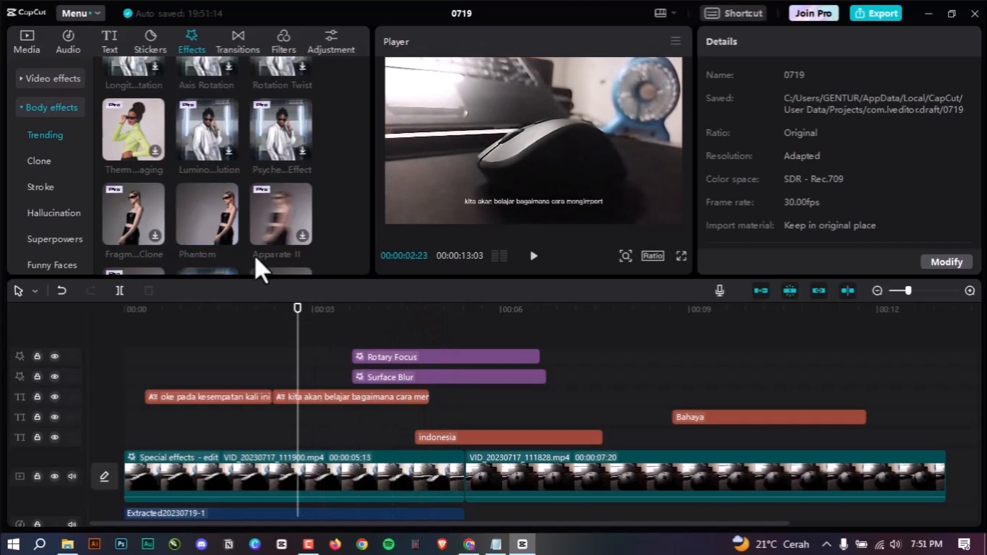
pyautogui.click(215, 213)
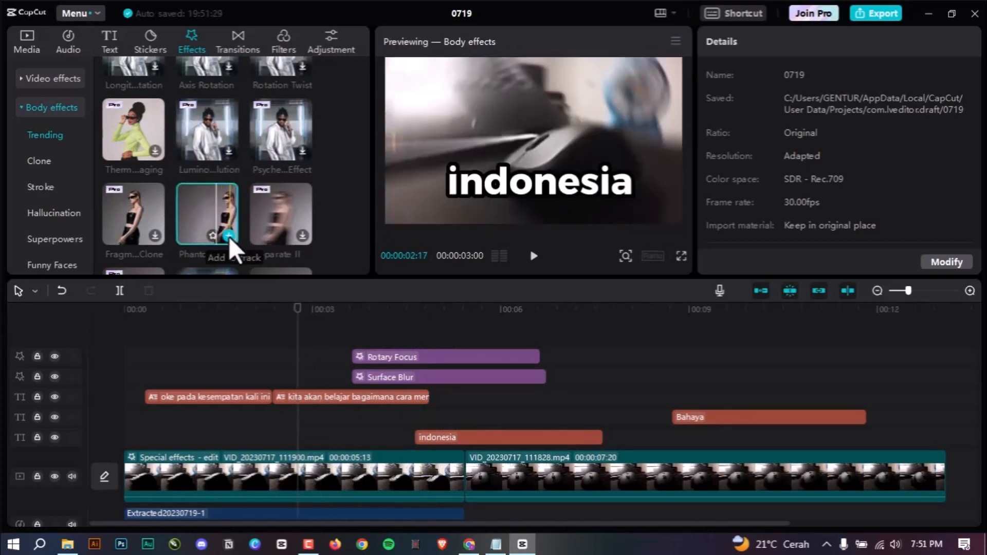
pyautogui.click(229, 236)
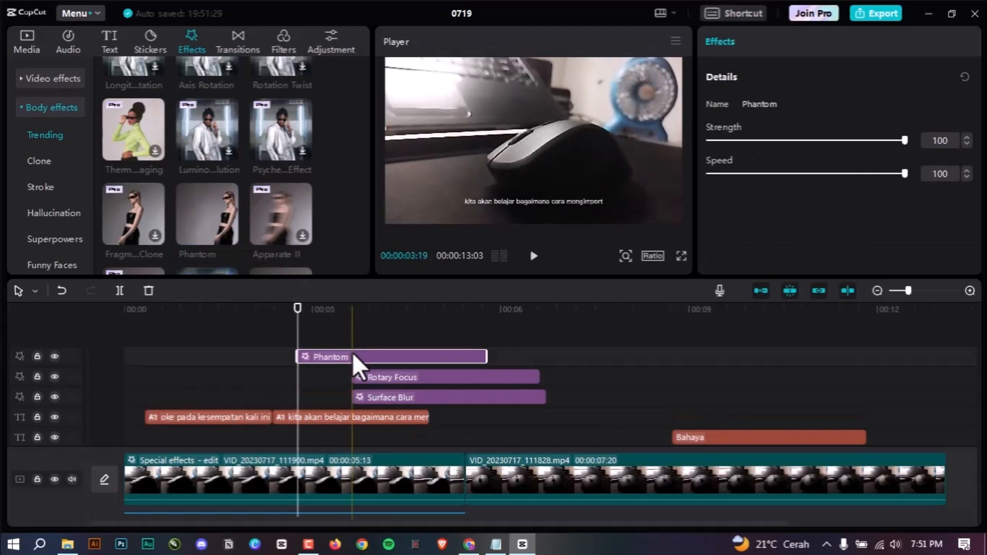
pyautogui.moveTo(353, 352); pyautogui.dragTo(321, 351)
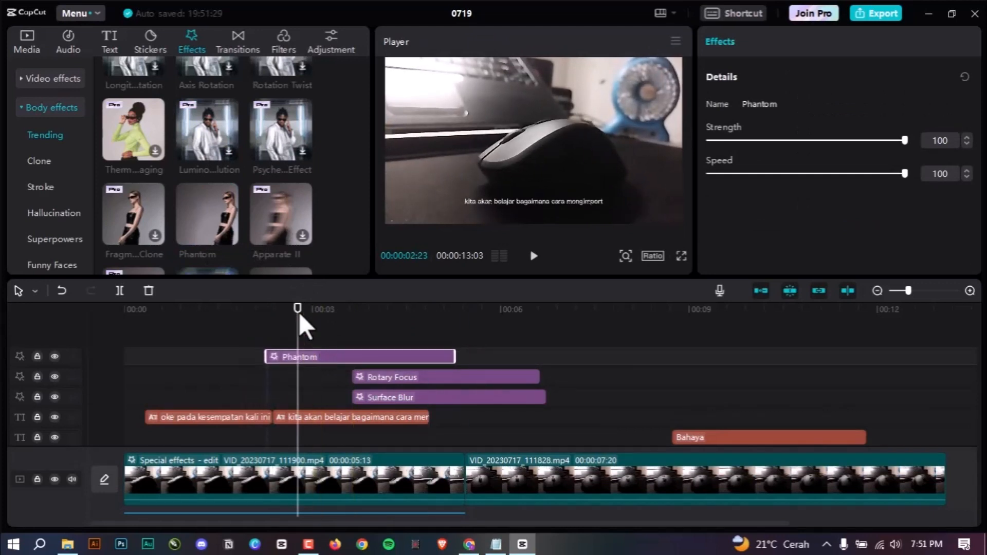
# Play back the section with the Phantom effect and return the playhead to 00:00:03:19
pyautogui.click(315, 313)
pyautogui.press('space')
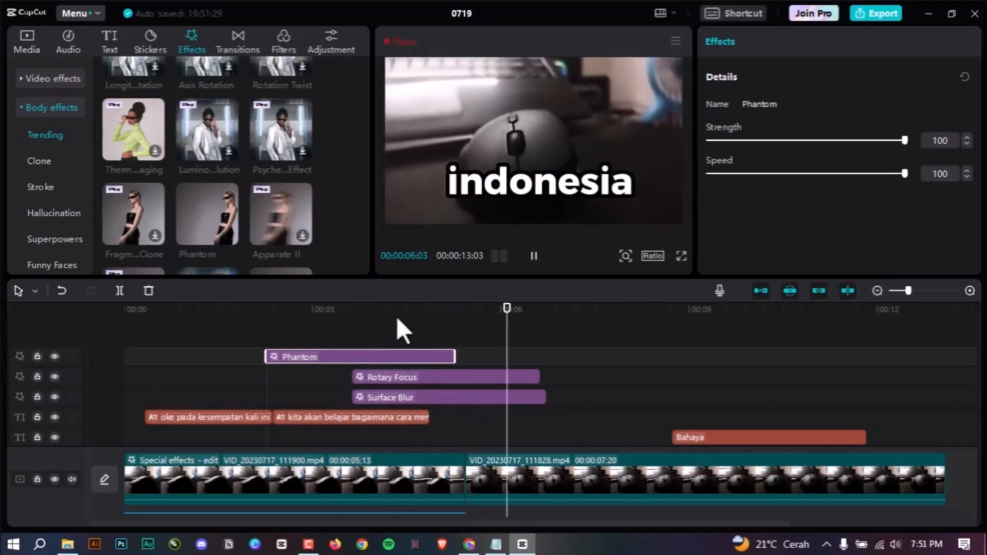
pyautogui.press('space')
pyautogui.click(314, 309)
pyautogui.click(352, 323)
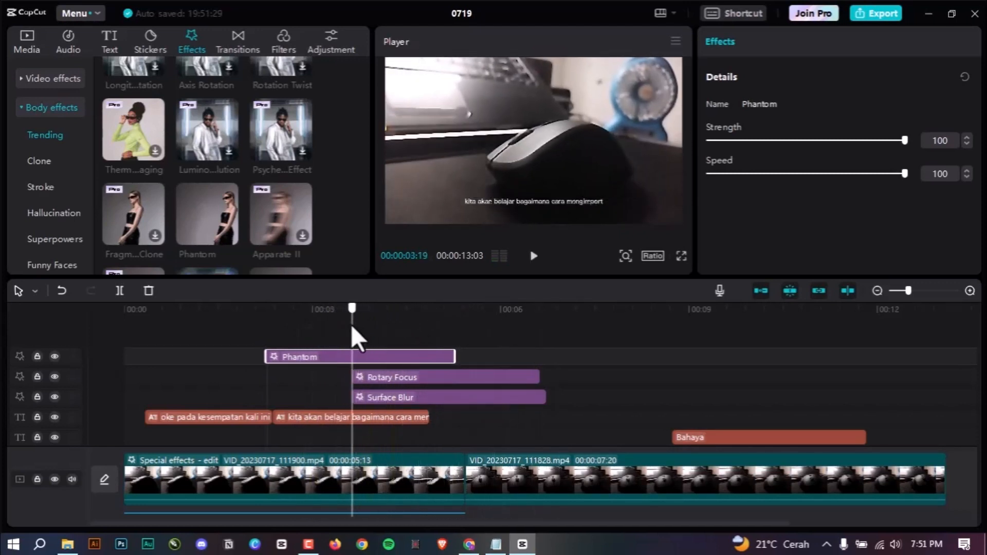
# Delete the Phantom effect from the timeline
pyautogui.moveTo(194, 190)
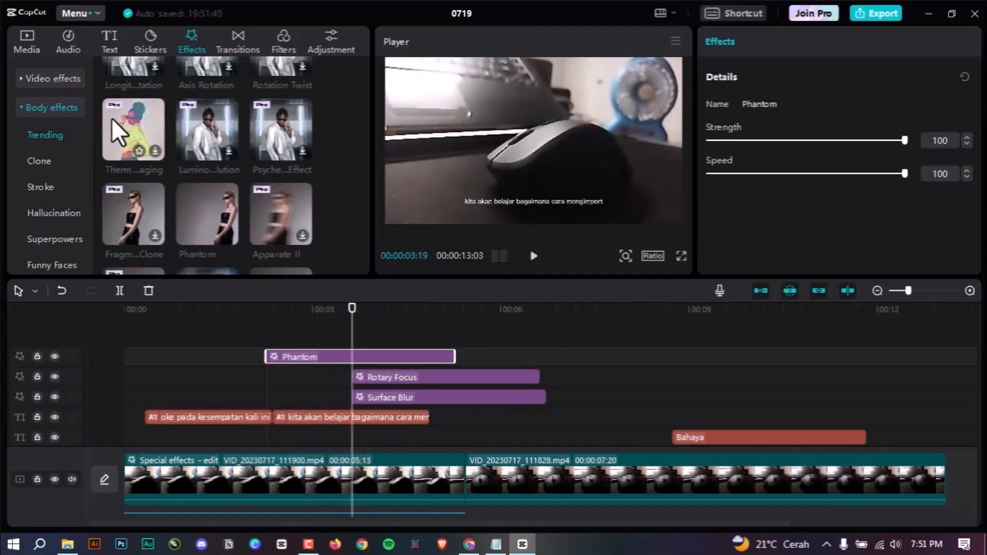
pyautogui.click(232, 40)
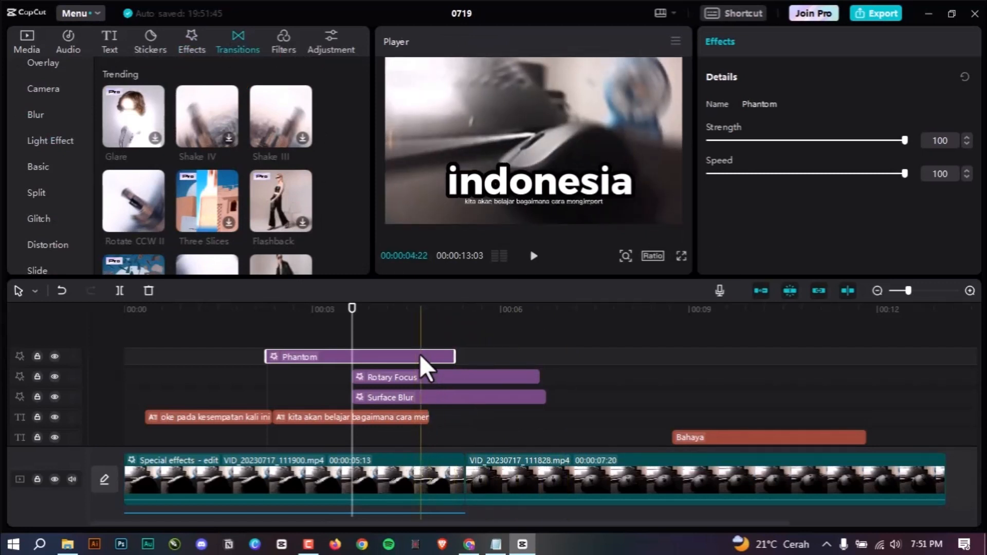
pyautogui.press('Delete')
# Examine the Trending and Overlay transitions and preview Bubble and White Flash
pyautogui.scroll(-2, 247, 220)
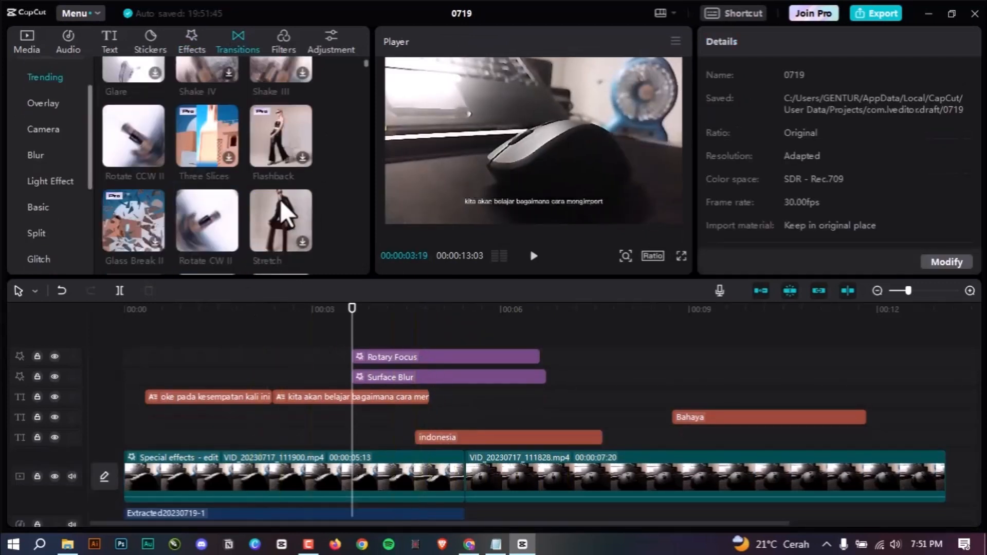
pyautogui.scroll(-3, 290, 159)
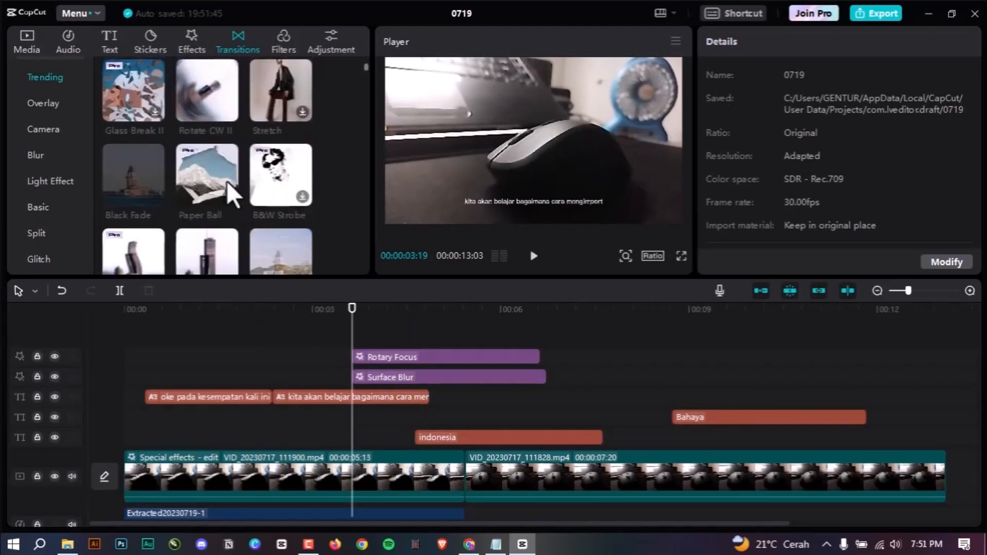
pyautogui.scroll(-3, 273, 219)
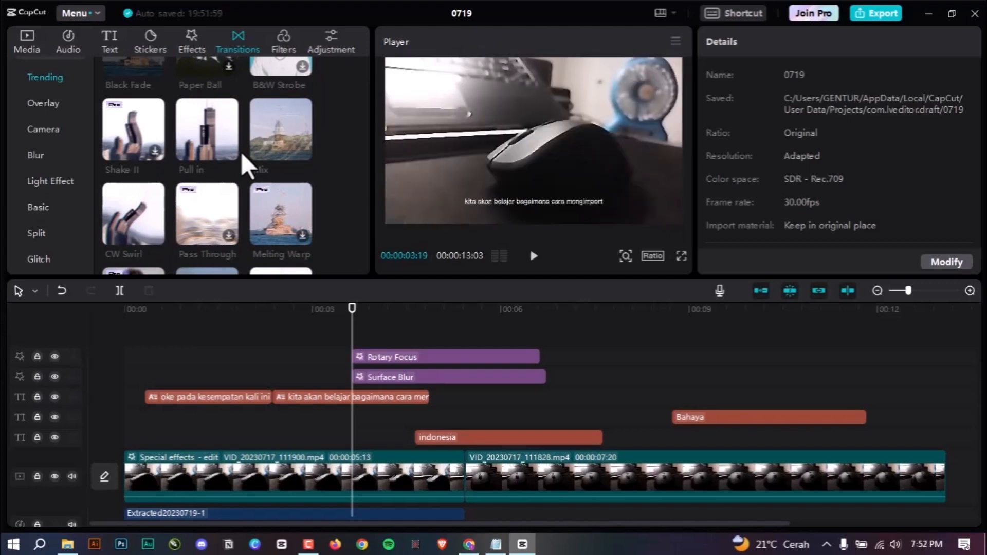
pyautogui.scroll(-5, 210, 205)
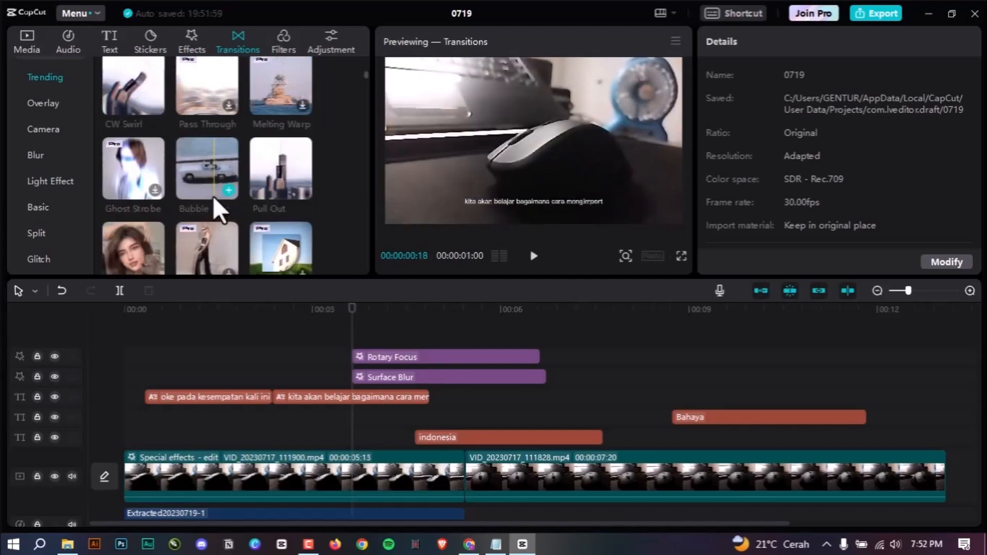
pyautogui.scroll(-5, 213, 196)
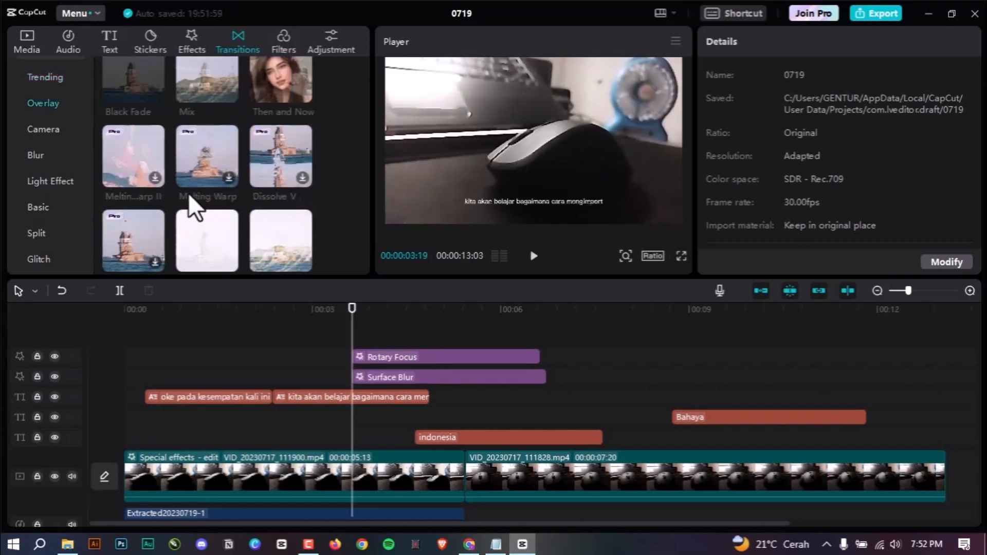
pyautogui.scroll(-1, 189, 193)
pyautogui.moveTo(201, 191)
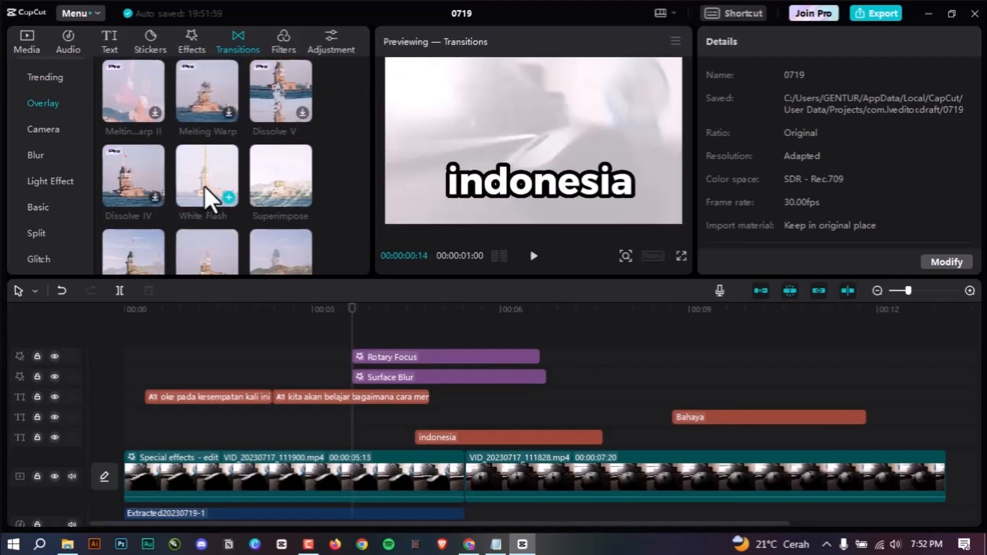
pyautogui.scroll(-3, 213, 200)
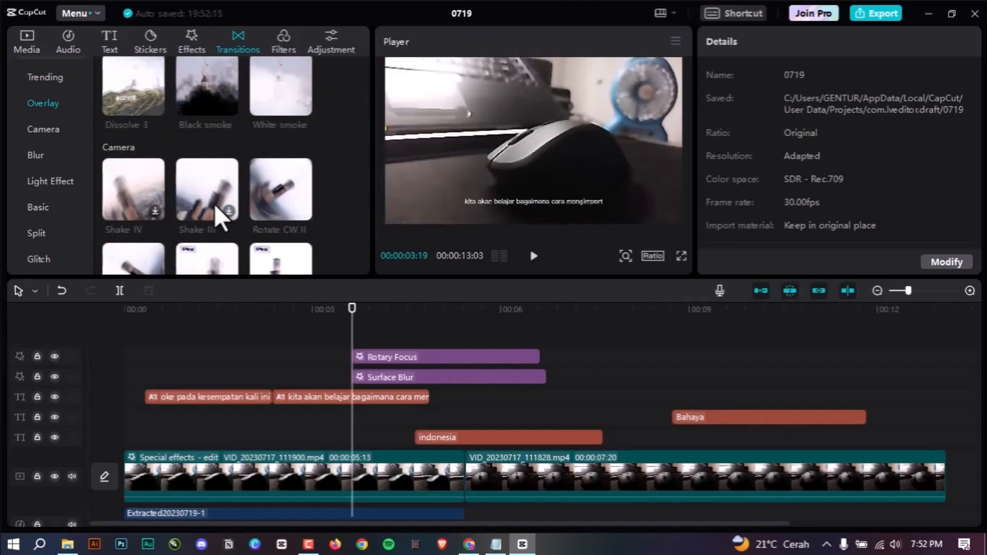
# Look through the Camera, Blur, Light Effect, Basic, Split and Glitch transition categories
pyautogui.click(39, 137)
pyautogui.click(36, 154)
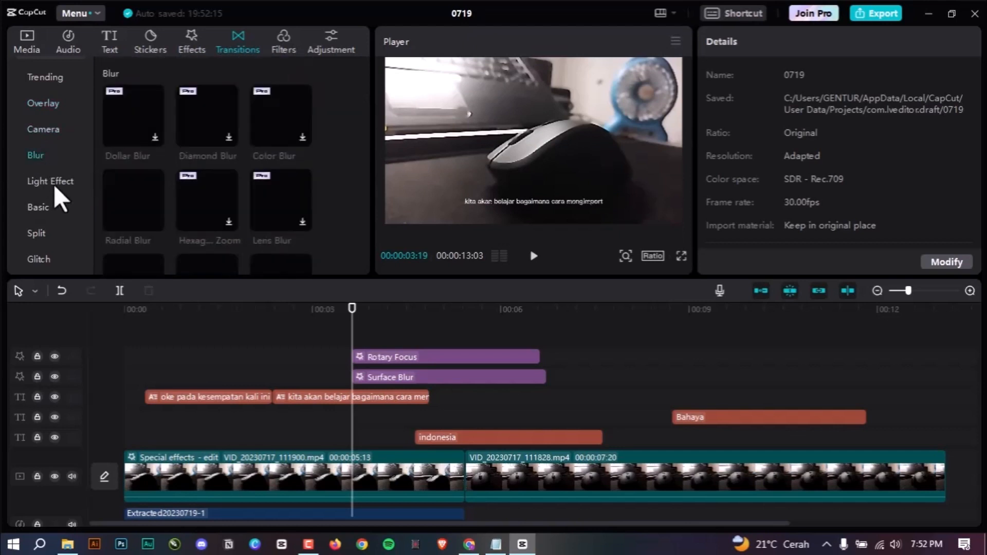
pyautogui.click(53, 183)
pyautogui.click(36, 203)
pyautogui.click(37, 232)
pyautogui.click(41, 255)
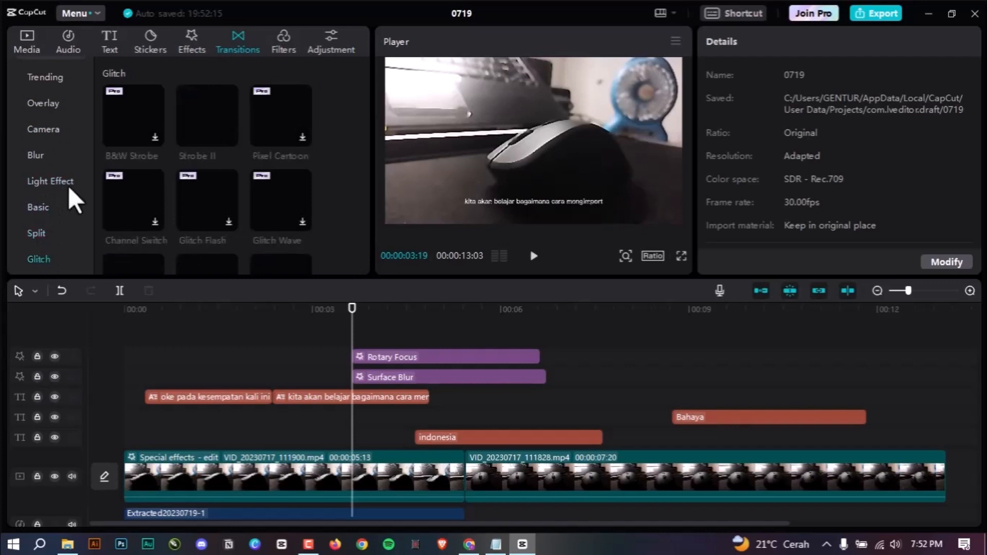
pyautogui.scroll(-3, 71, 183)
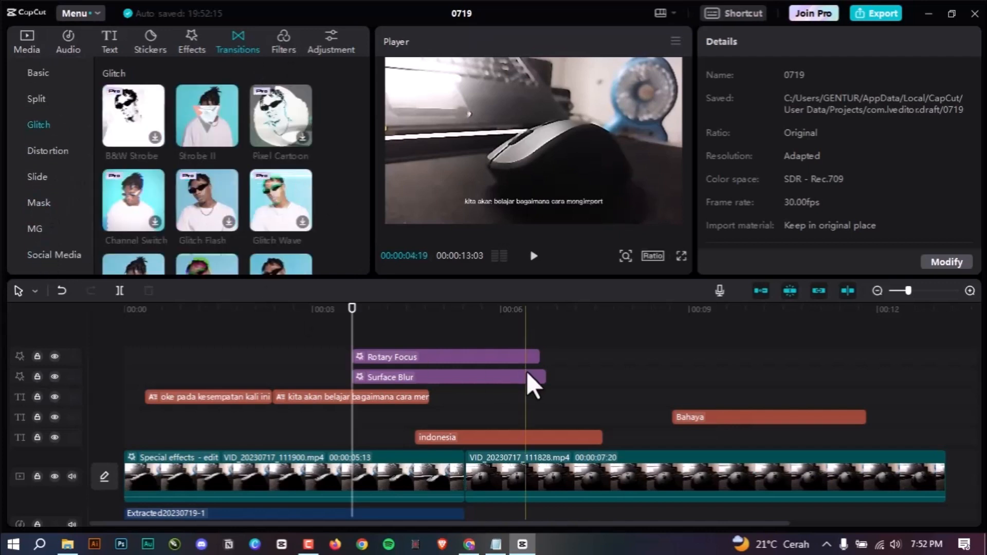
# Examine the Featured, Portrait and Life filters
pyautogui.click(284, 40)
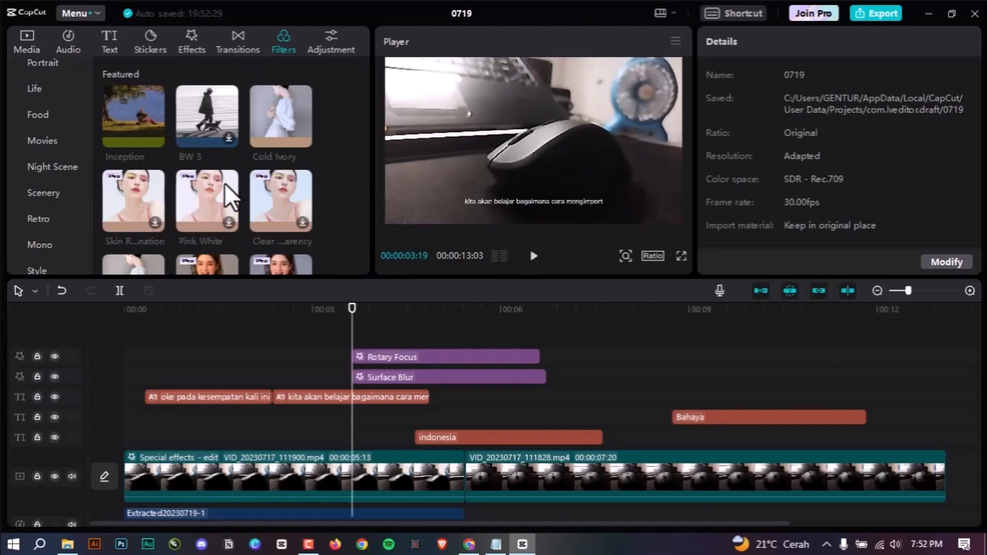
pyautogui.scroll(-3, 231, 160)
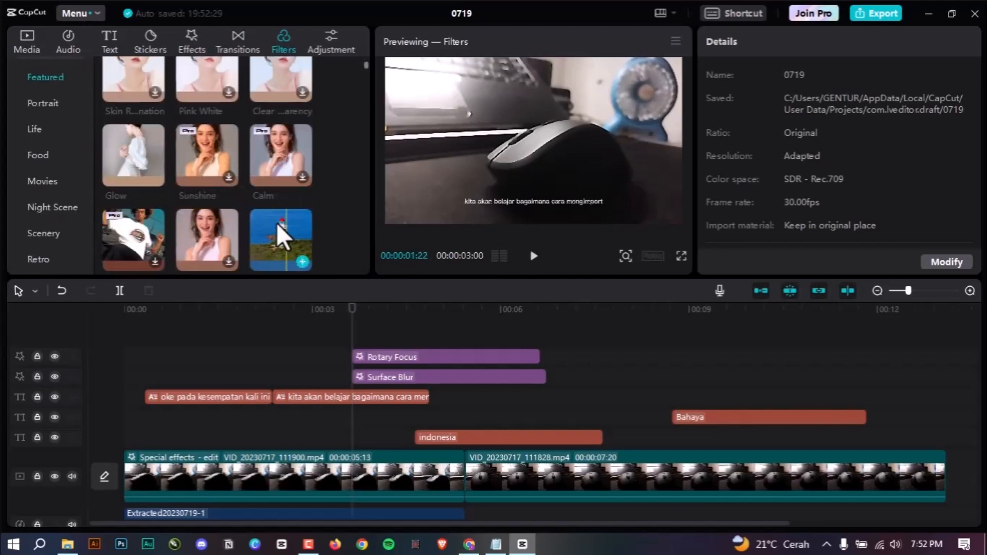
pyautogui.scroll(3, 282, 239)
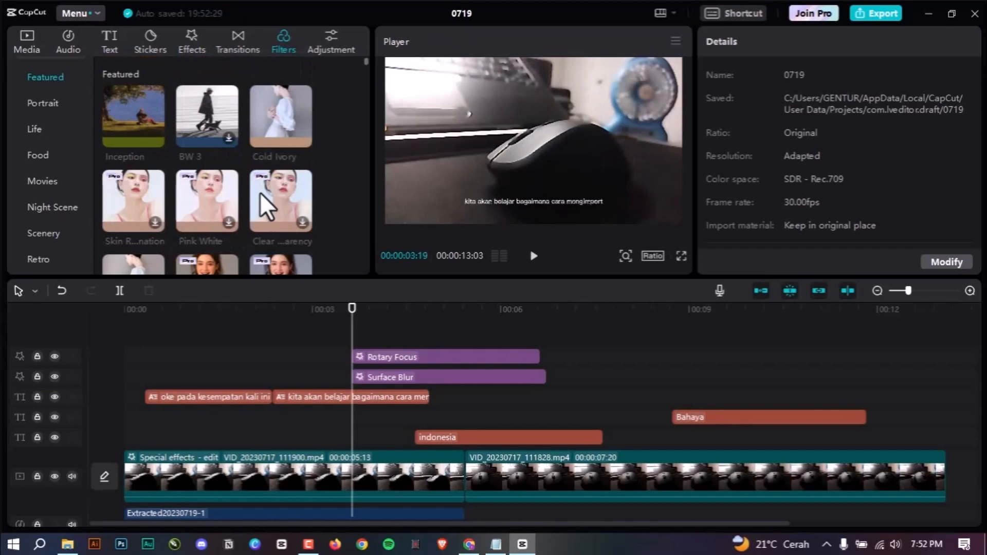
pyautogui.scroll(-6, 178, 178)
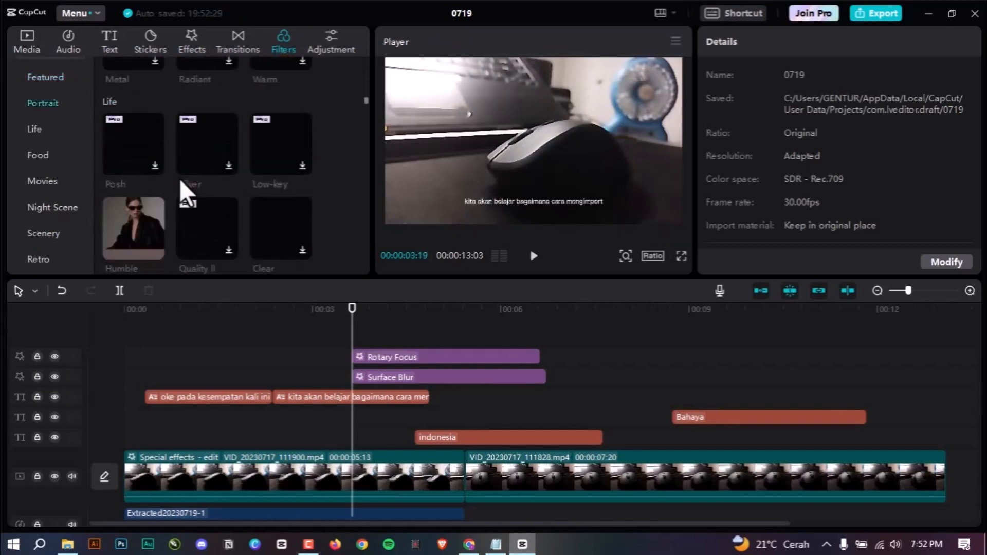
pyautogui.scroll(-5, 180, 177)
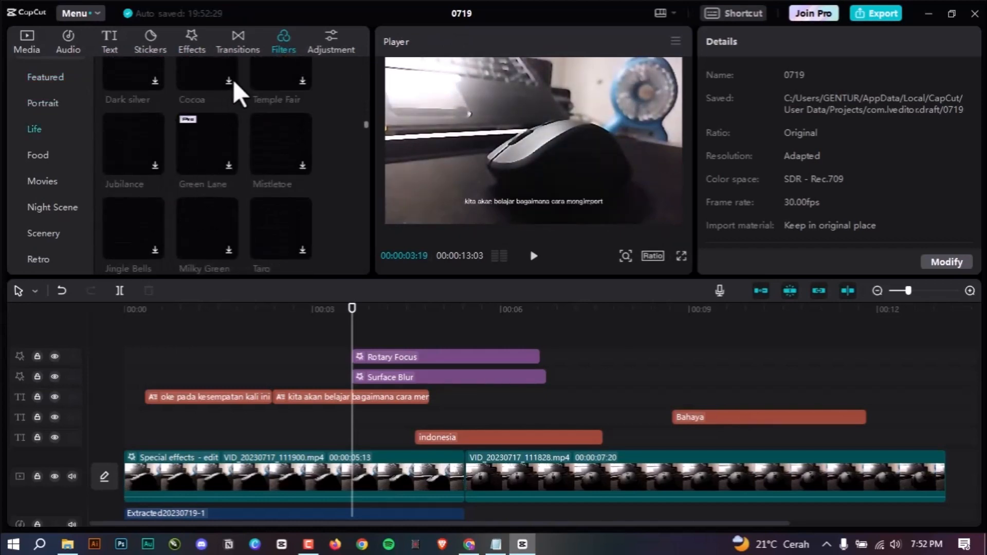
# Move the playhead to 00:00:02:15 and download the Conifer Cone filter for a preview
pyautogui.click(333, 310)
pyautogui.scroll(-3, 278, 154)
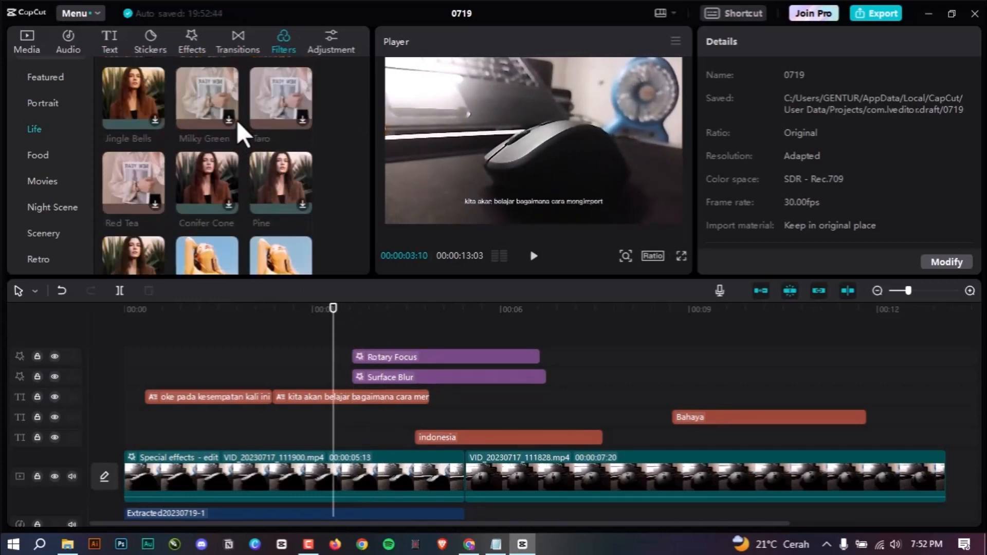
pyautogui.click(240, 311)
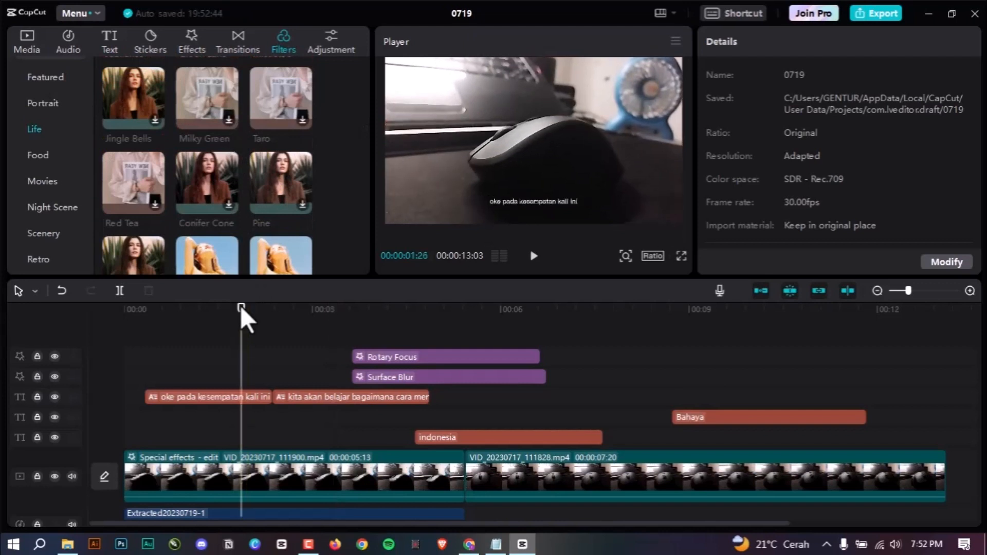
pyautogui.click(259, 487)
pyautogui.click(228, 205)
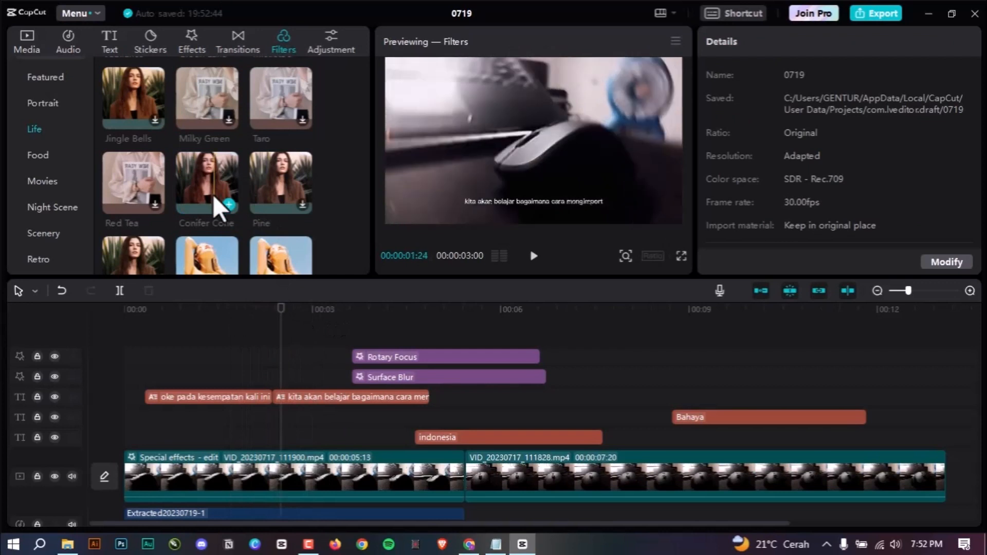
# Add a custom adjustment at 00:00:02:15 and extend its start back to the beginning of the timeline
pyautogui.click(330, 42)
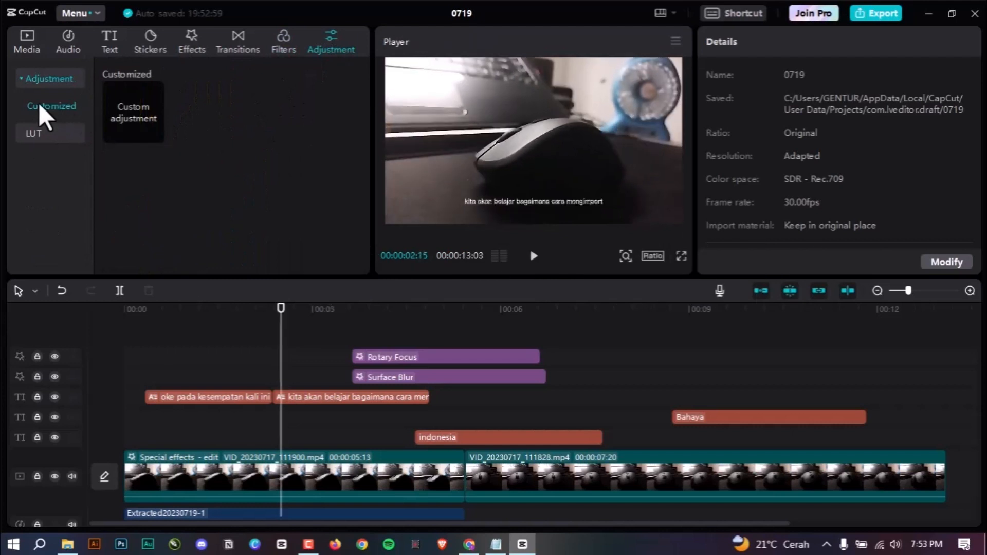
pyautogui.click(45, 137)
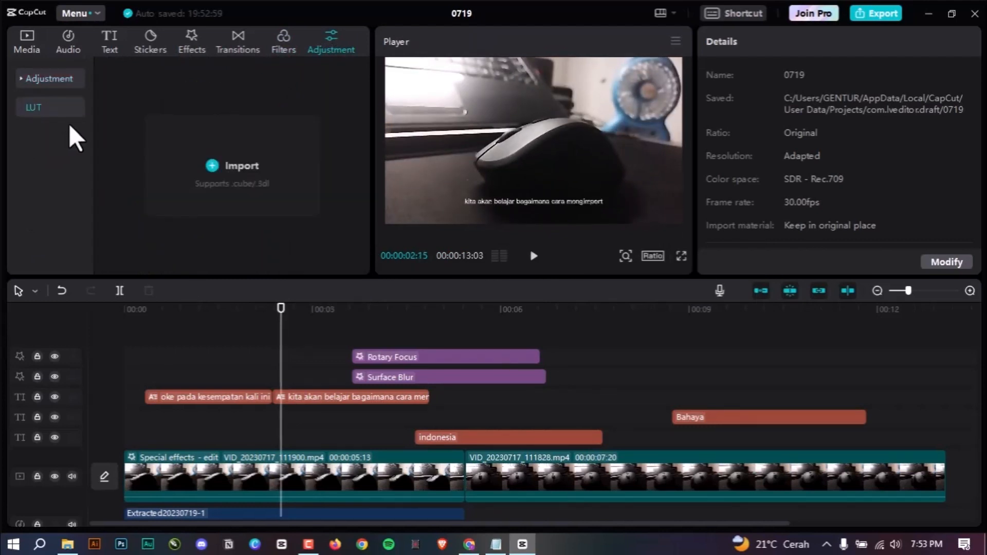
pyautogui.click(23, 79)
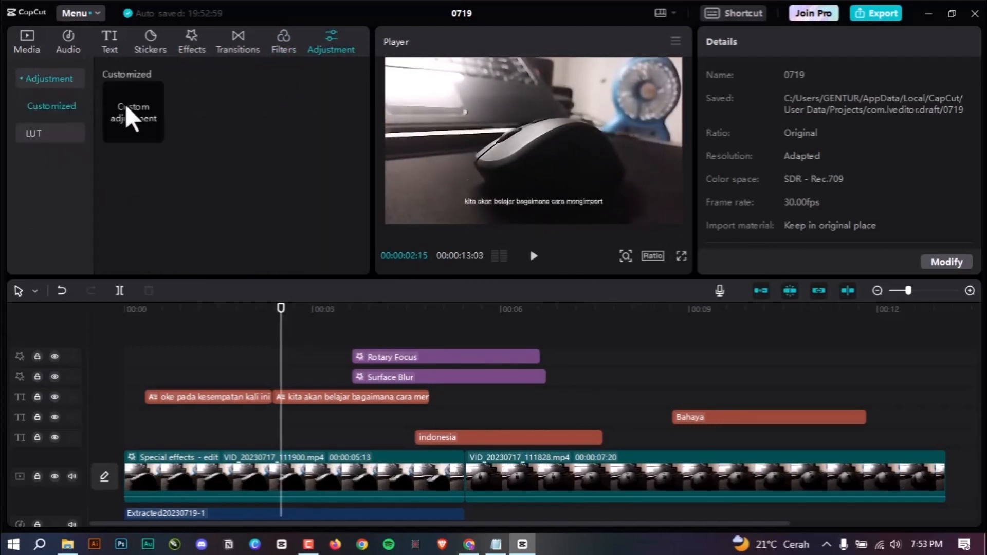
pyautogui.click(154, 134)
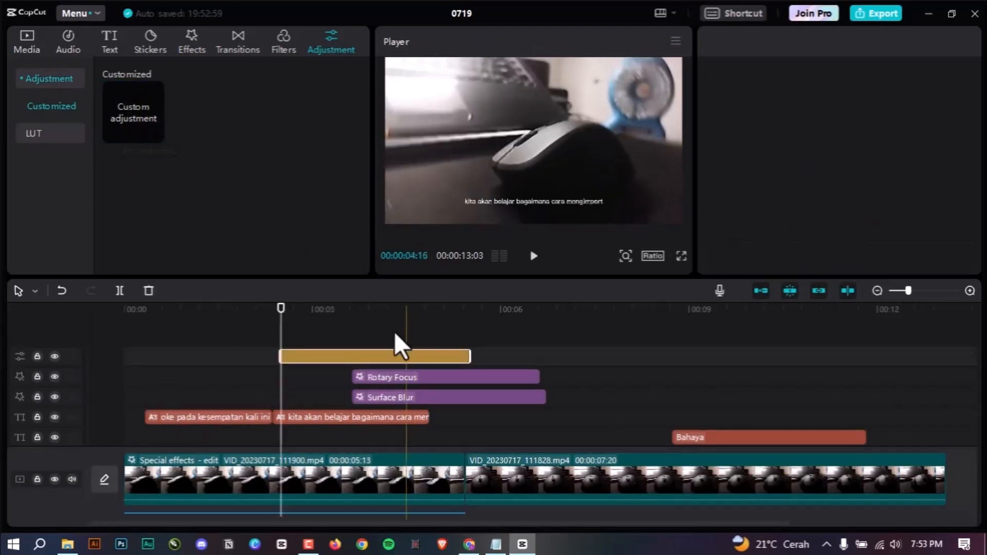
pyautogui.moveTo(326, 307); pyautogui.dragTo(359, 308)
pyautogui.moveTo(281, 356); pyautogui.dragTo(123, 359)
pyautogui.moveTo(157, 308); pyautogui.dragTo(282, 324)
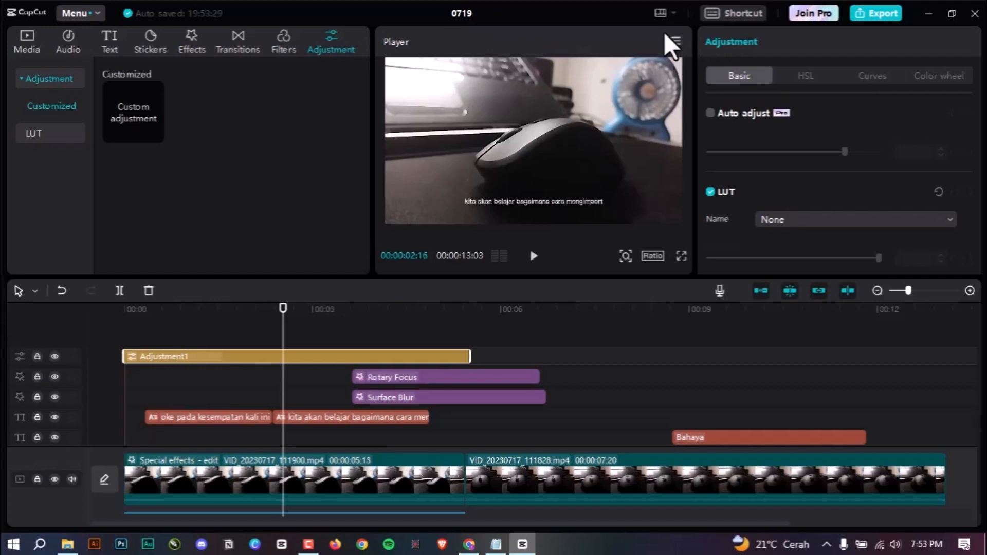
# Review the player's color oscilloscope and preview quality options and its still frame export settings without exporting
pyautogui.click(674, 40)
pyautogui.moveTo(682, 76)
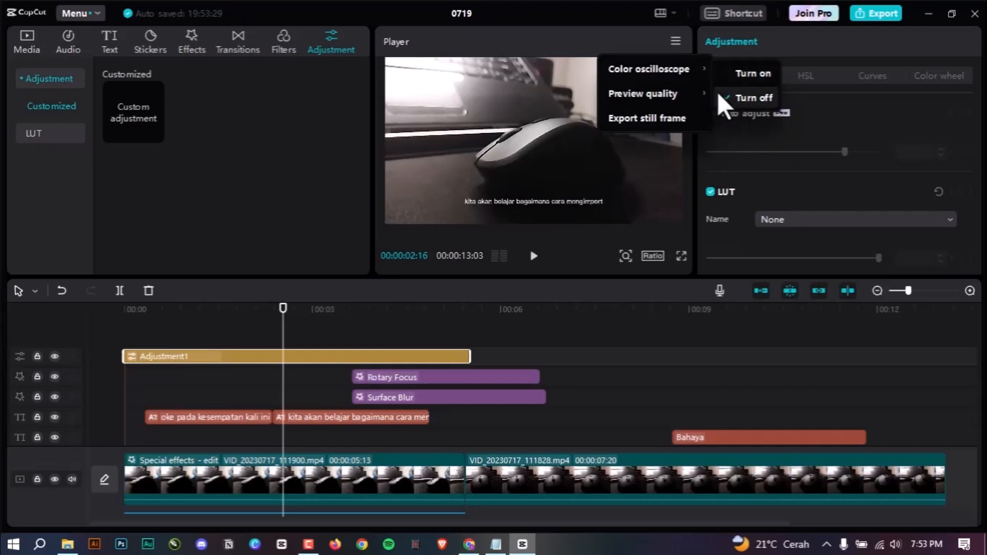
pyautogui.moveTo(699, 97)
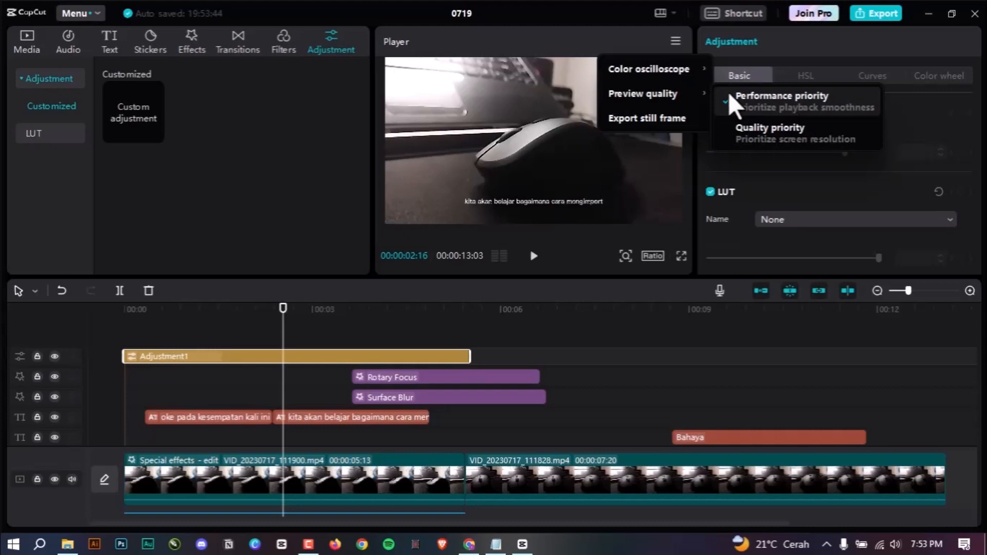
pyautogui.click(663, 120)
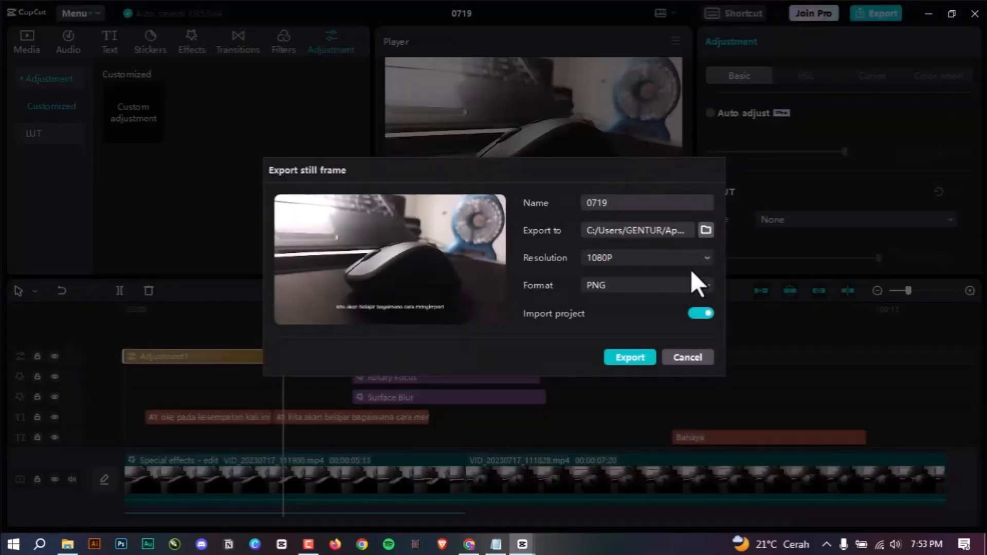
pyautogui.click(696, 355)
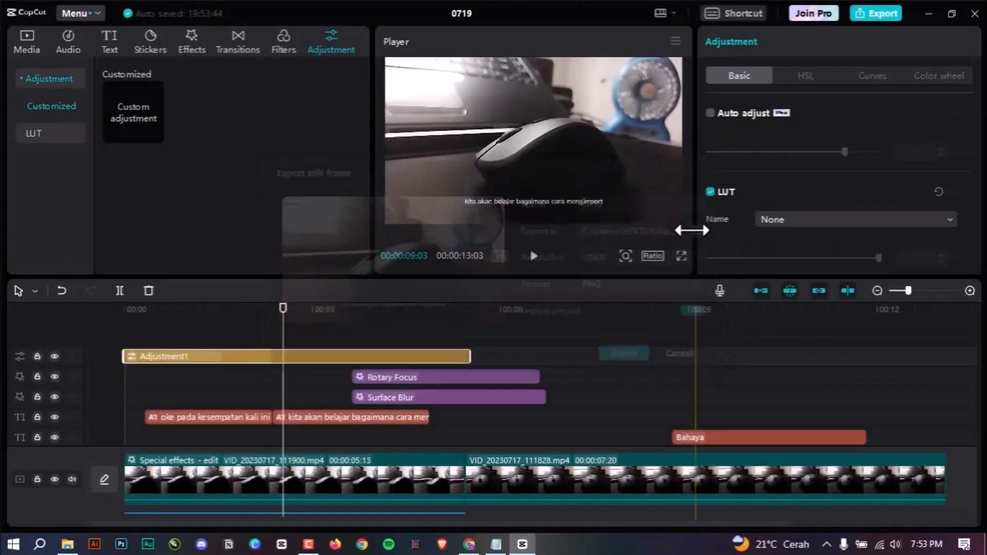
# Check the still frame export settings for the frame at 00:00:03:24, and move the playhead to the end of the first clip
pyautogui.click(676, 41)
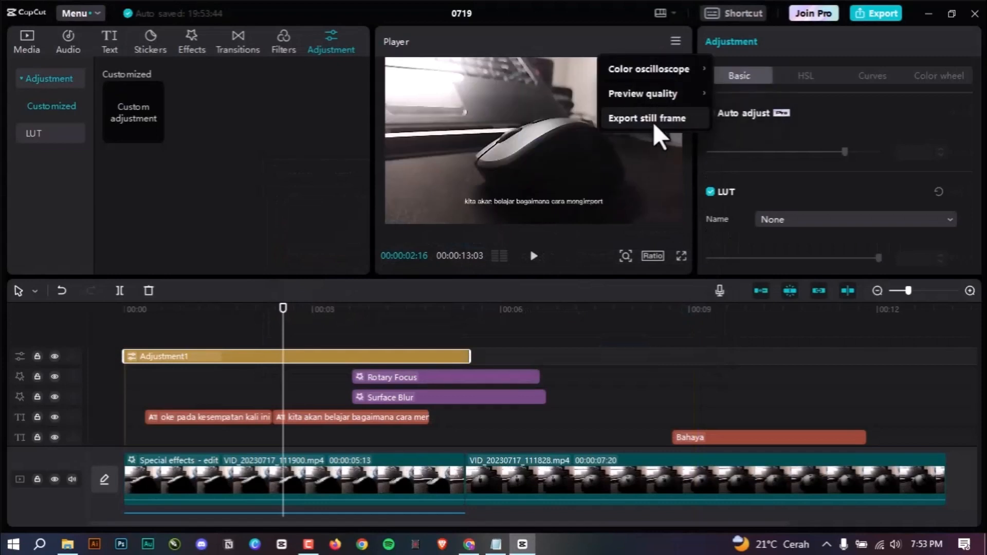
pyautogui.click(363, 311)
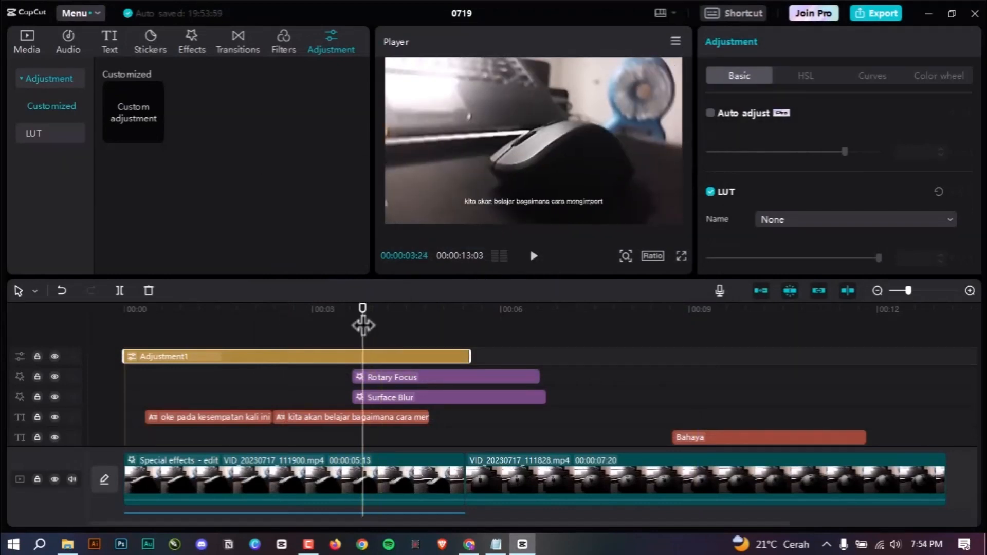
pyautogui.click(362, 468)
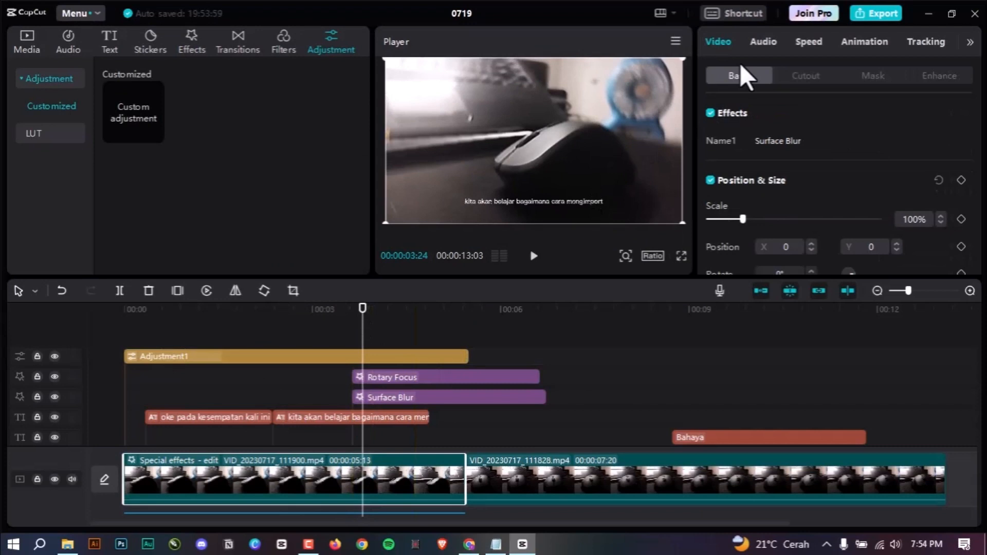
pyautogui.click(678, 38)
pyautogui.click(657, 119)
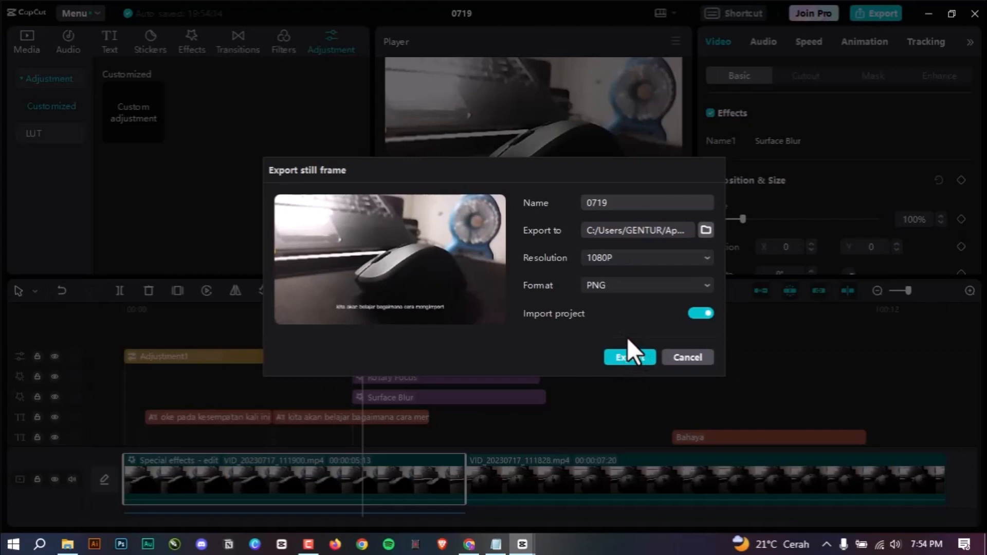
pyautogui.click(677, 358)
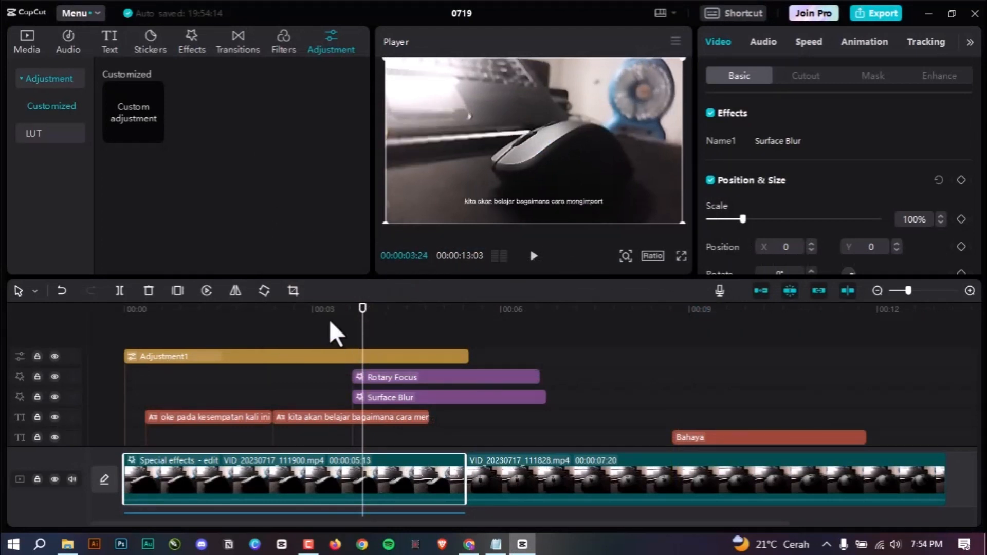
pyautogui.moveTo(328, 316); pyautogui.dragTo(462, 352)
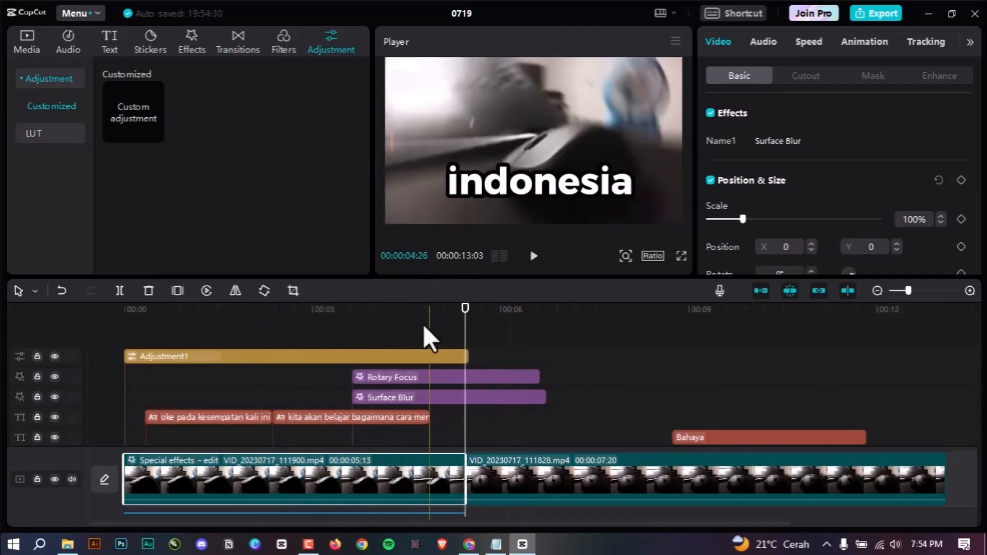
# Play the timeline from 00:00:04:15 to preview the text and effects, and move the playhead to 00:00:05:04
pyautogui.click(407, 333)
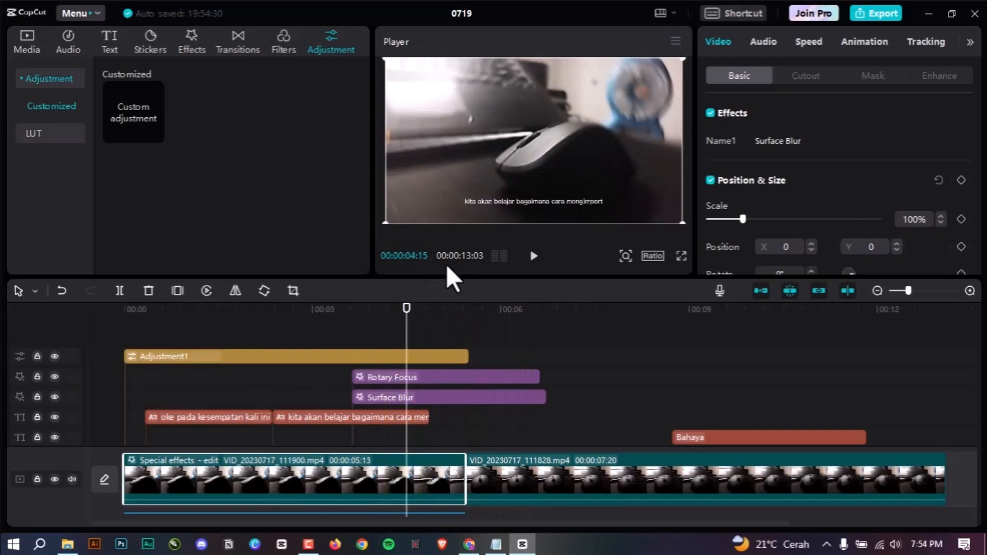
pyautogui.click(535, 256)
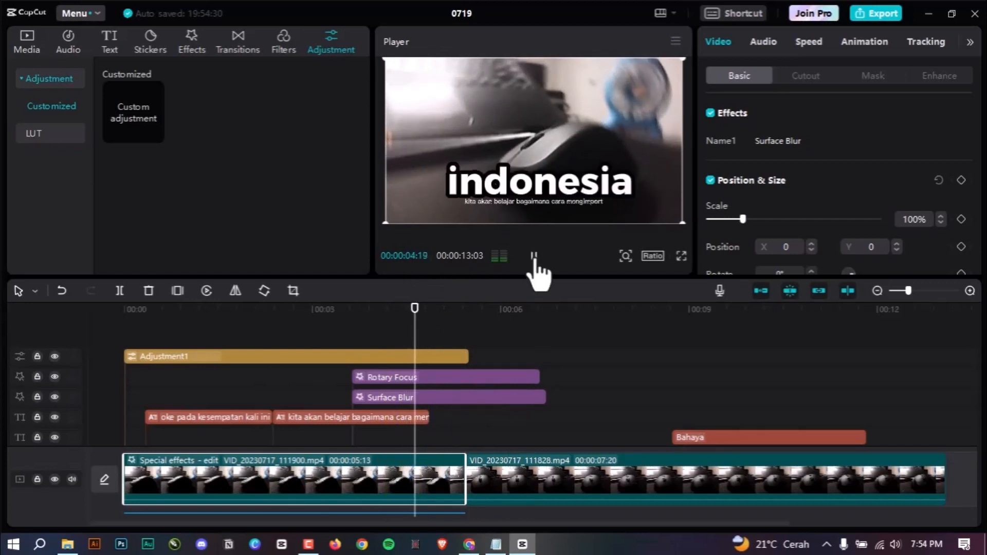
pyautogui.click(534, 257)
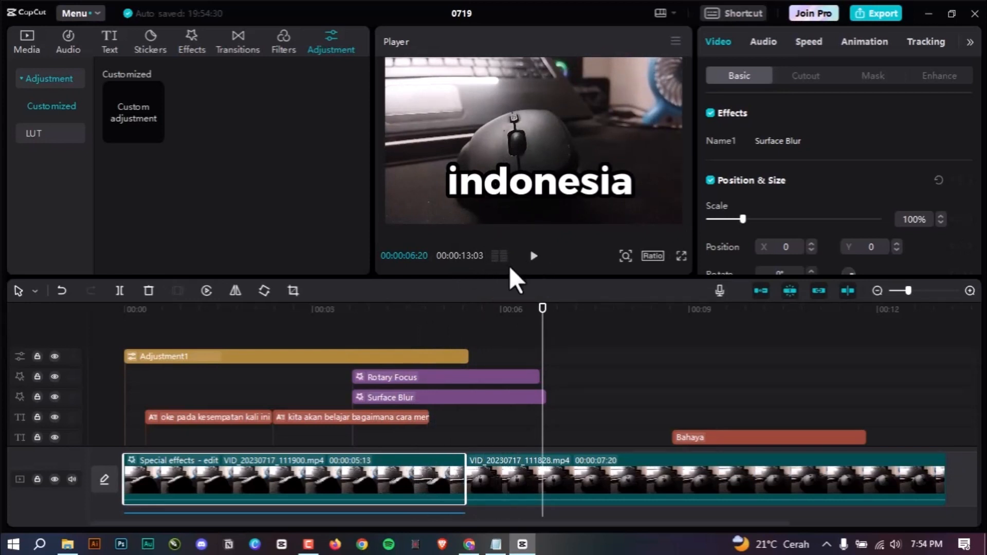
pyautogui.moveTo(541, 308); pyautogui.dragTo(416, 335)
pyautogui.scroll(-1, 437, 355)
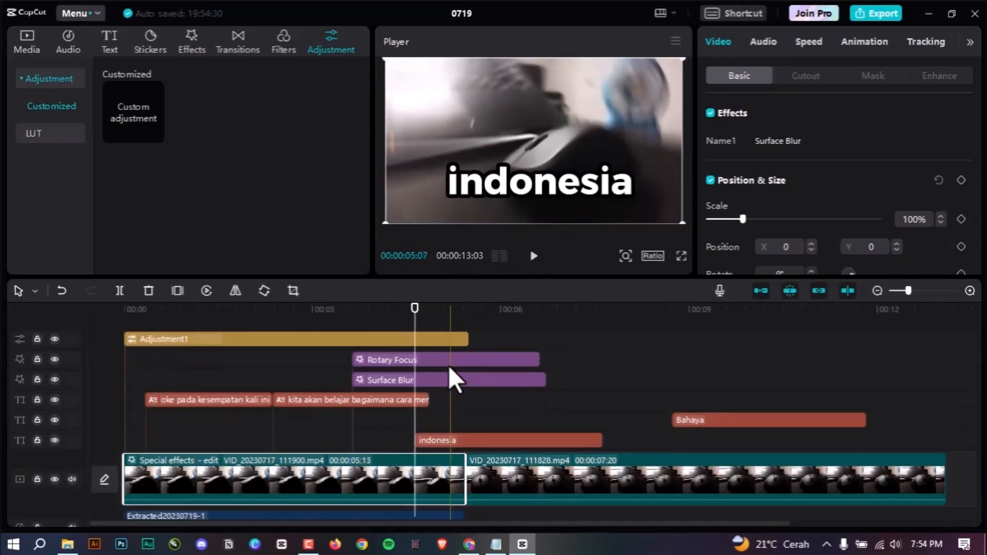
pyautogui.click(366, 313)
pyautogui.moveTo(367, 312); pyautogui.dragTo(446, 305)
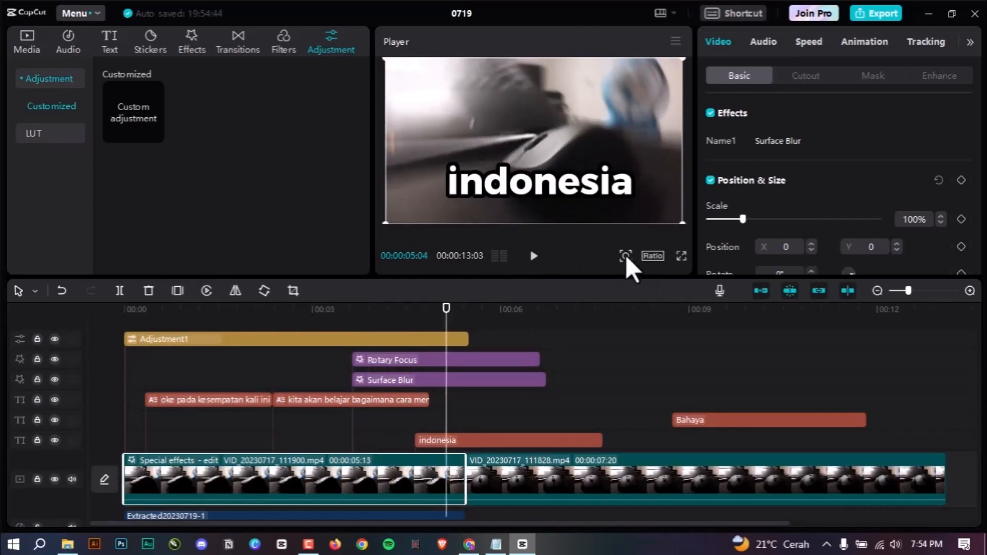
# Check the player's preview zoom control and set the project's aspect ratio to 16:9
pyautogui.moveTo(625, 255)
pyautogui.moveTo(597, 278)
pyautogui.mouseDown()
pyautogui.moveTo(617, 283)
pyautogui.moveTo(597, 285)
pyautogui.mouseUp()
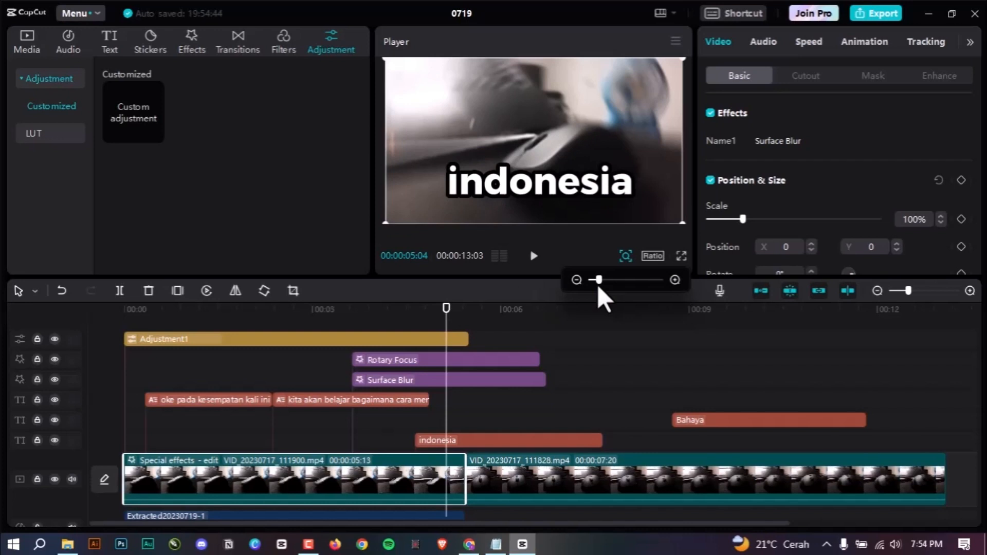
pyautogui.click(649, 257)
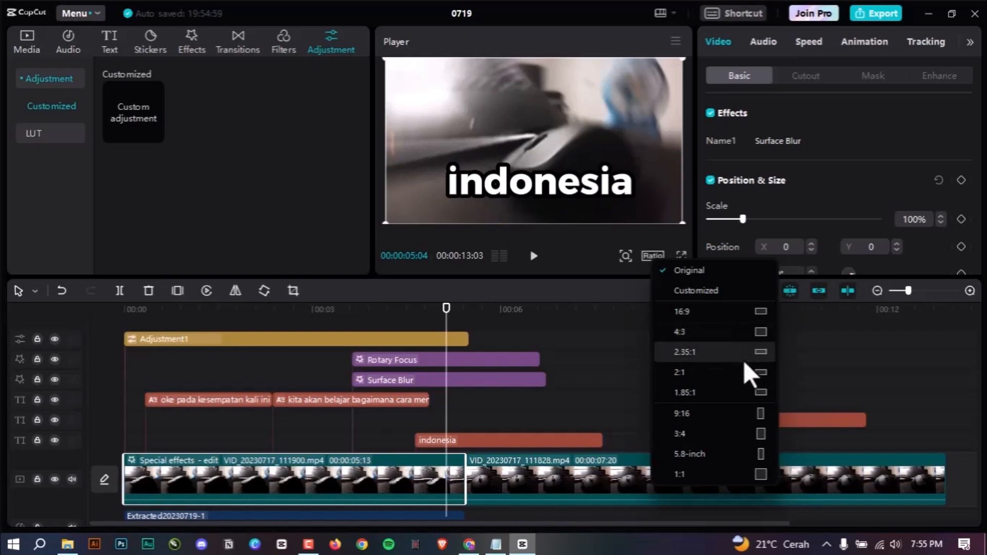
pyautogui.click(718, 311)
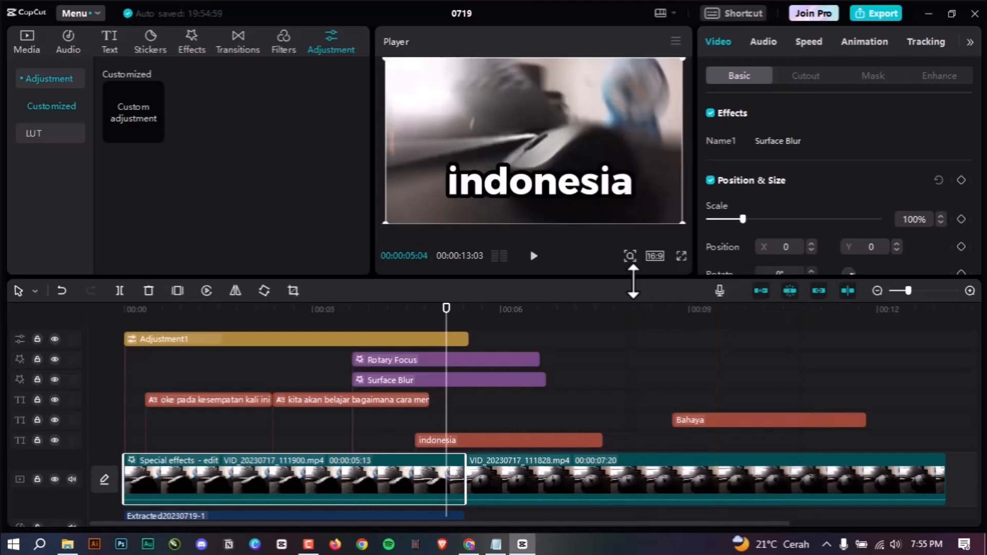
# Preview the project in the 9:16 aspect ratio and switch it back to 16:9
pyautogui.click(655, 255)
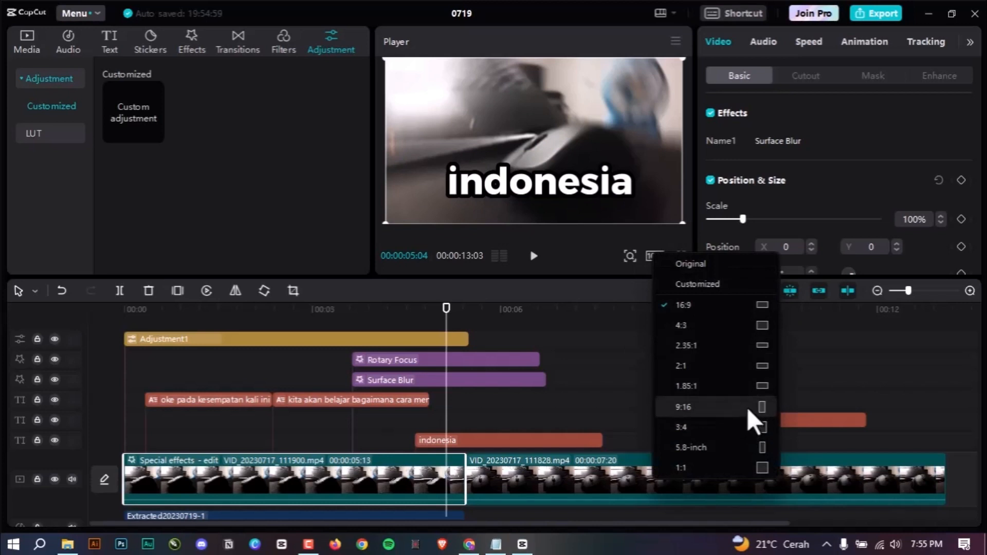
pyautogui.click(748, 407)
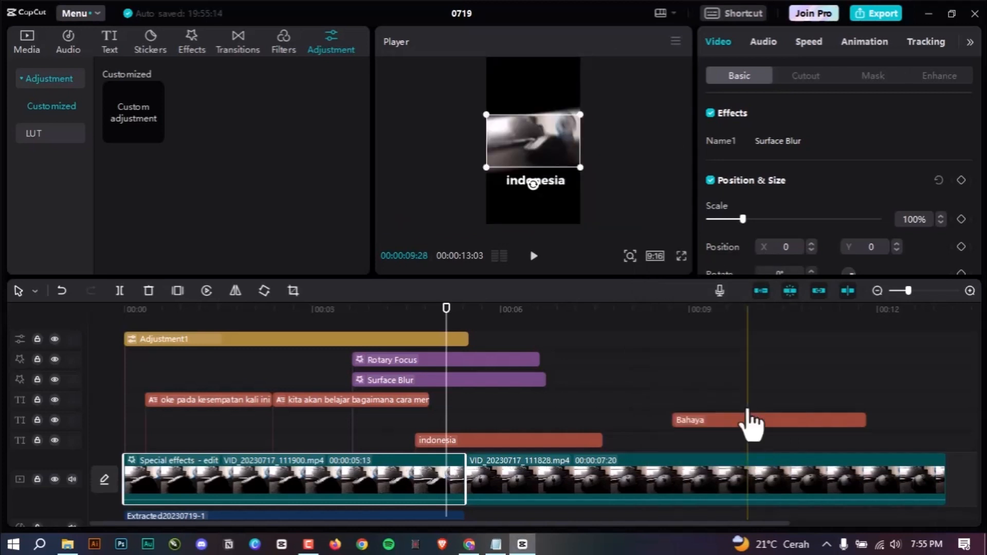
pyautogui.click(652, 255)
pyautogui.click(723, 315)
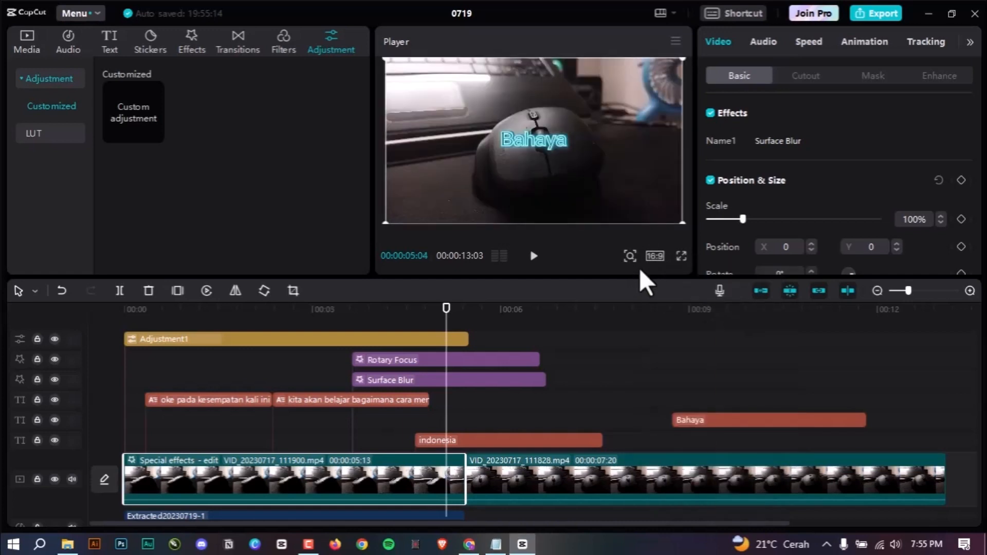
pyautogui.click(654, 257)
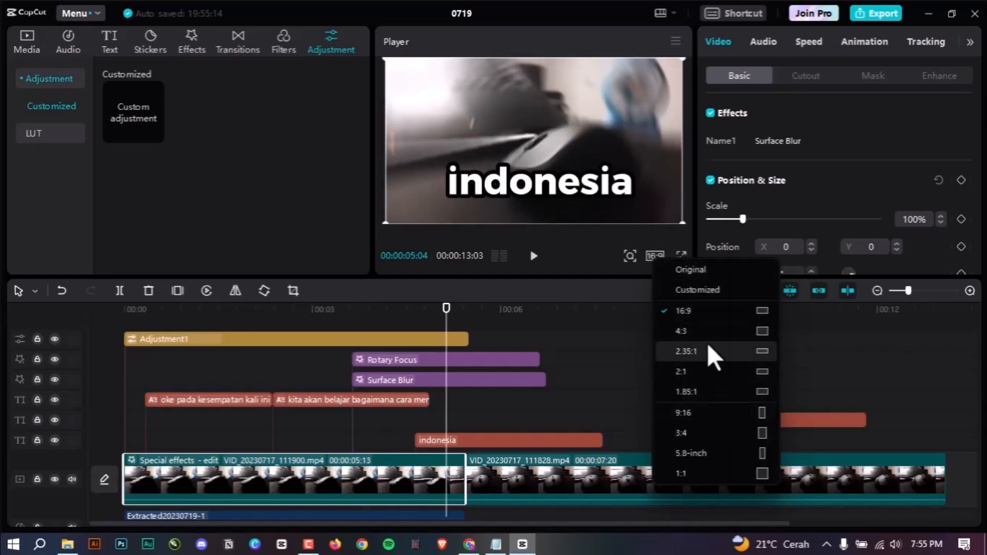
pyautogui.click(621, 289)
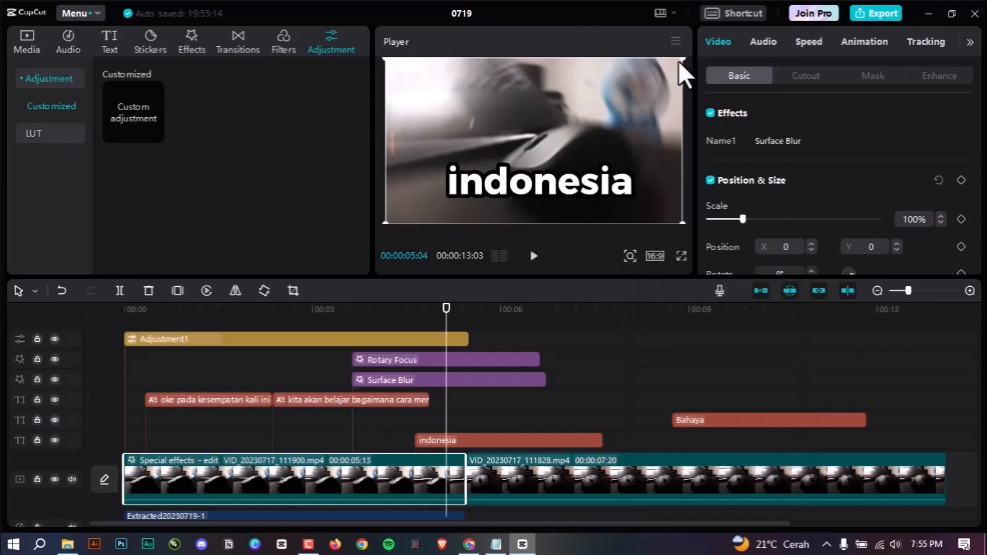
# Open the keyboard shortcut settings and examine the timeline shortcuts of the Shortcut 1 preset
pyautogui.click(710, 12)
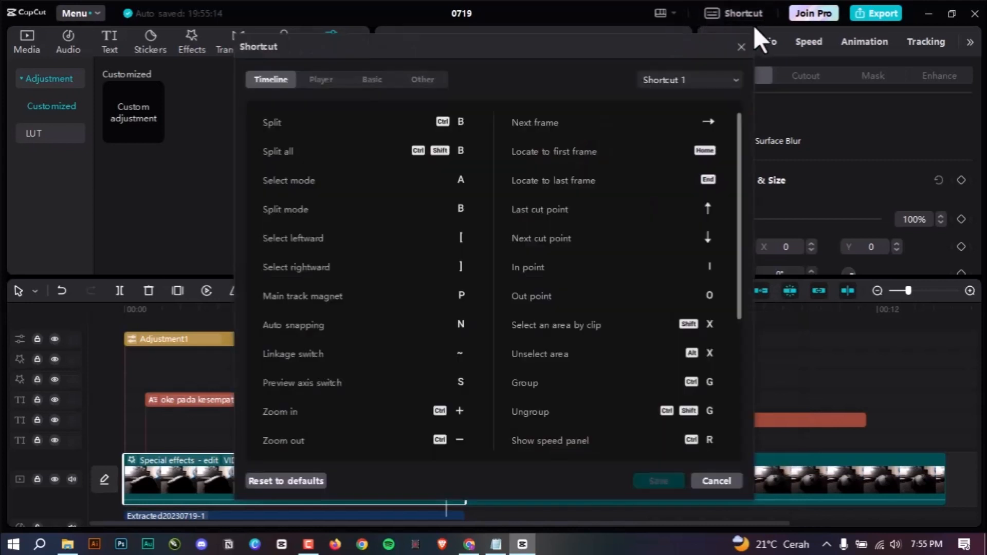
pyautogui.scroll(-5, 472, 277)
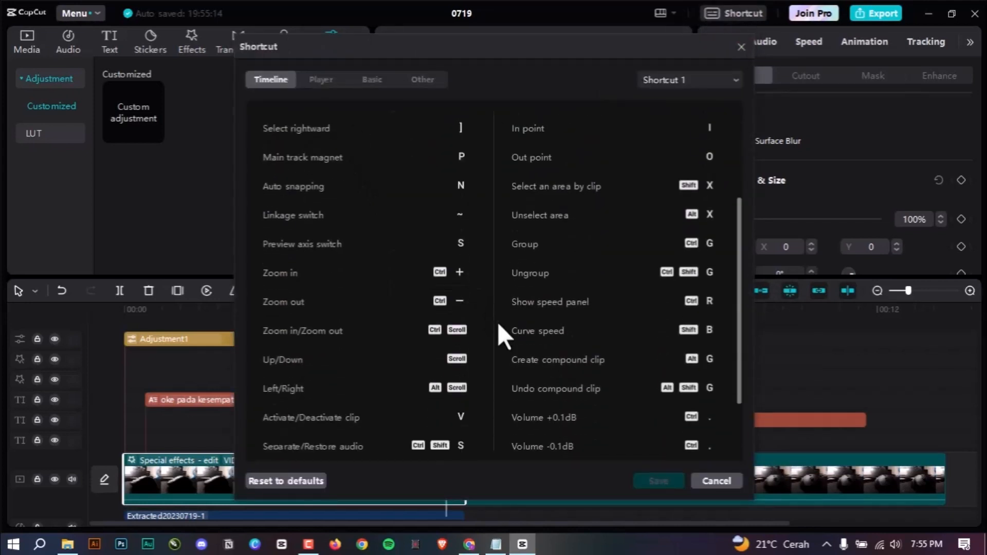
pyautogui.scroll(5, 508, 343)
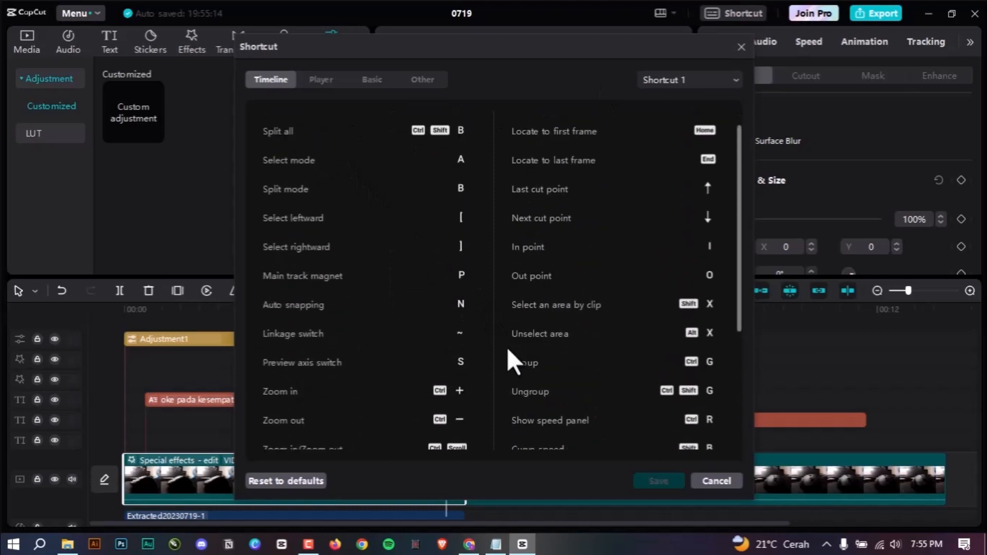
pyautogui.click(452, 288)
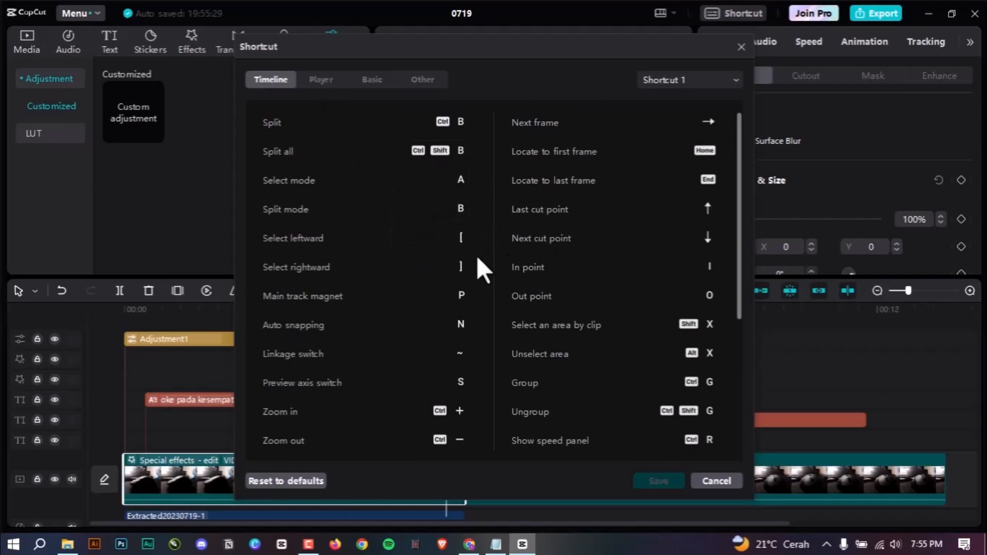
# Compare the Shortcut 2, 3, 4 and 5 keyboard presets and return to Shortcut 1
pyautogui.click(704, 83)
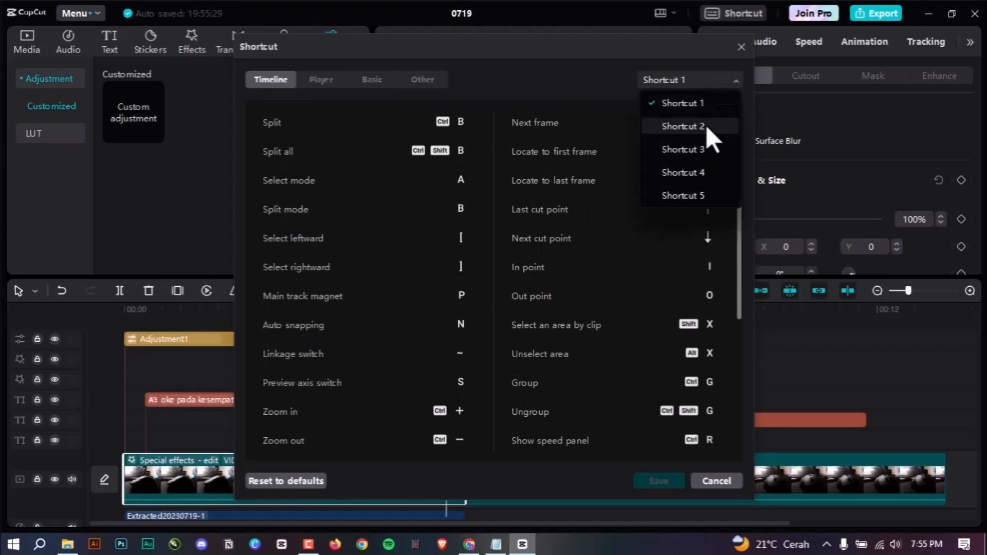
pyautogui.click(706, 127)
pyautogui.click(717, 87)
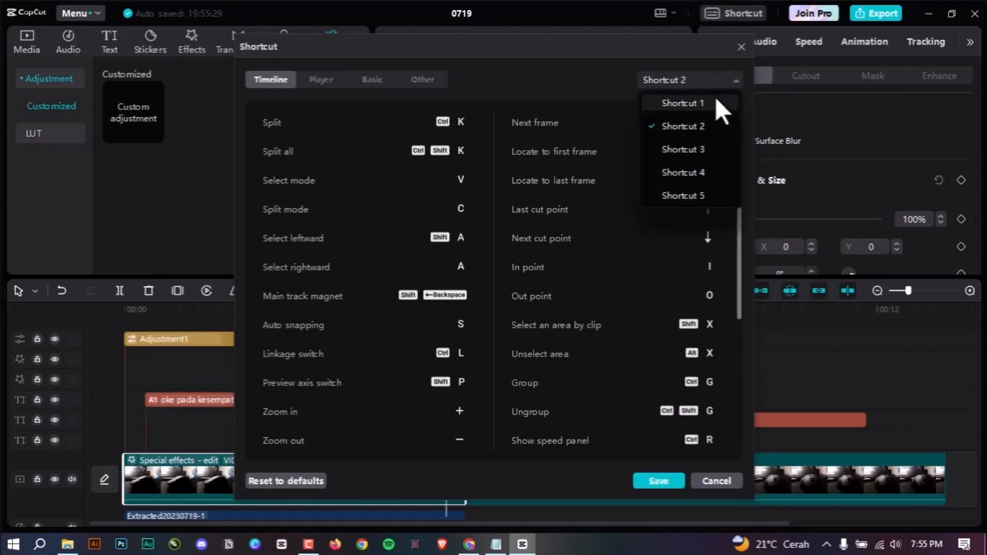
pyautogui.click(685, 148)
pyautogui.click(697, 81)
pyautogui.click(690, 169)
pyautogui.click(684, 79)
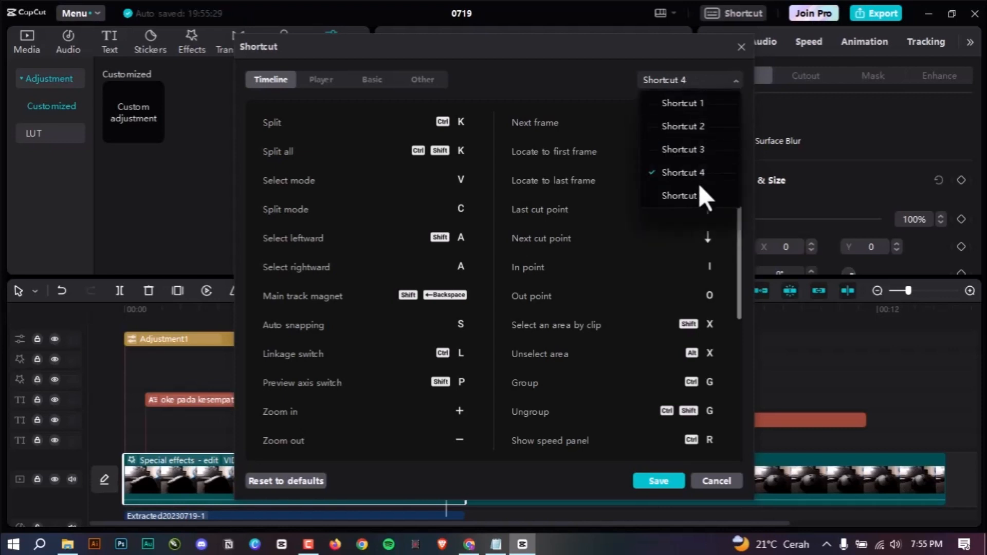
pyautogui.click(697, 192)
pyautogui.click(695, 77)
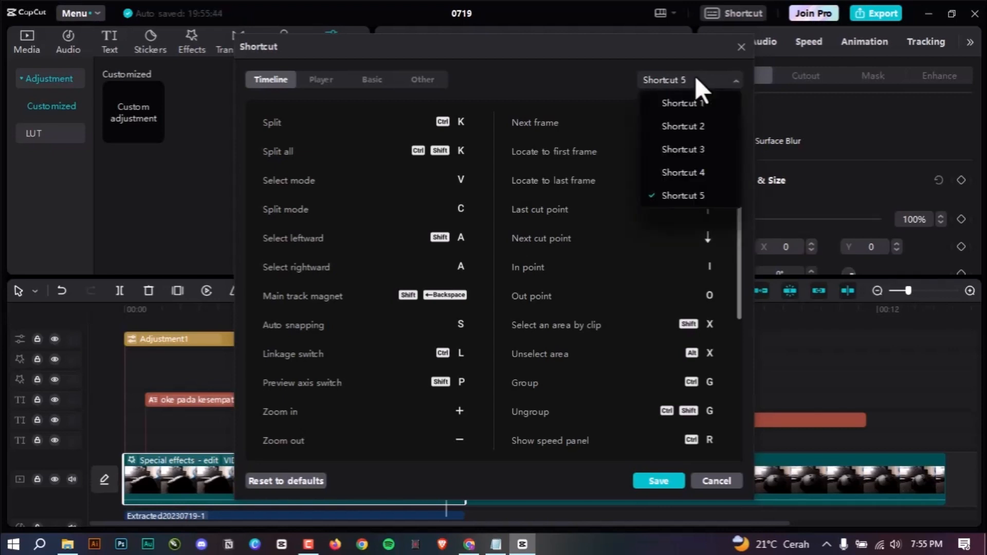
pyautogui.click(693, 107)
# Review the timeline, player, basic and other keyboard shortcuts of the Shortcut 1 preset, and close the list without saving
pyautogui.scroll(-3, 526, 298)
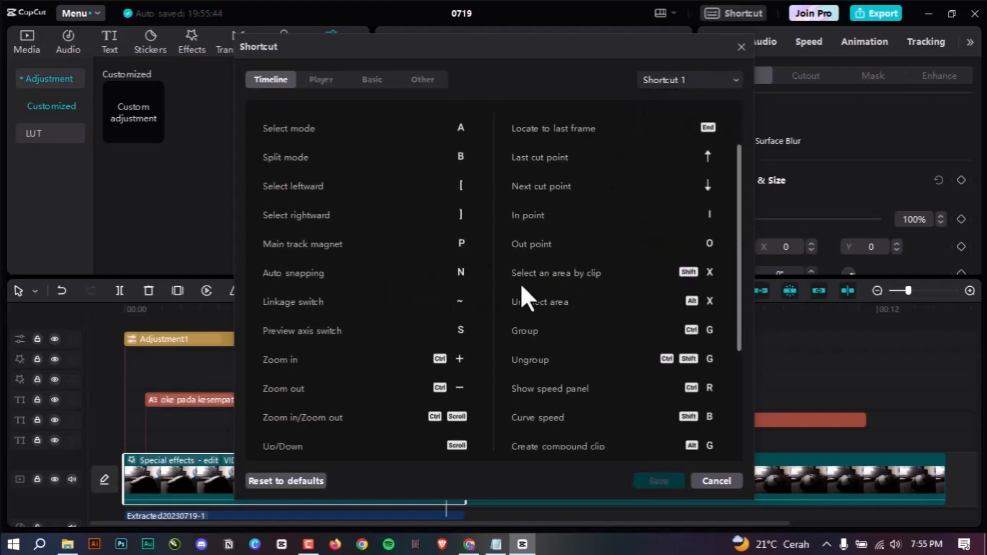
pyautogui.scroll(3, 386, 183)
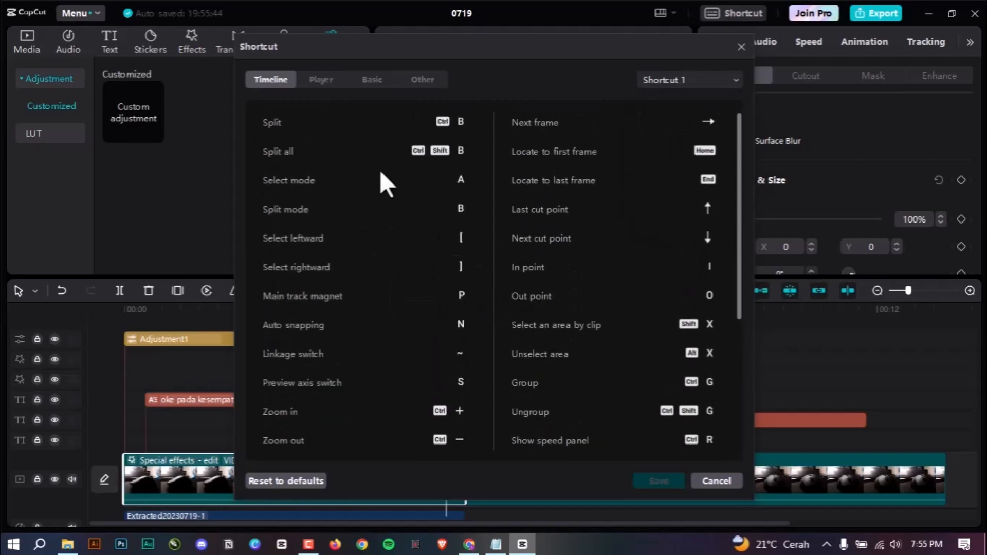
pyautogui.click(321, 81)
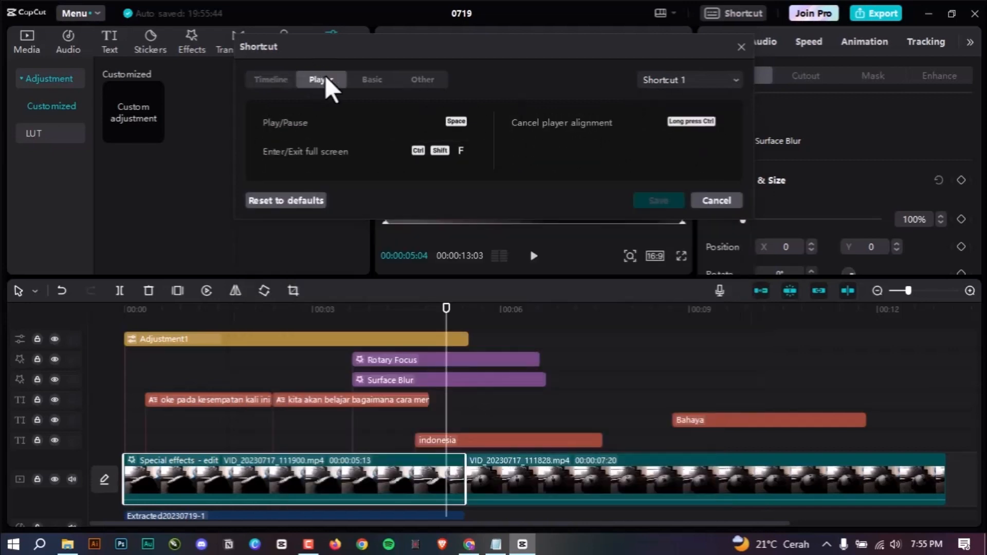
pyautogui.click(380, 77)
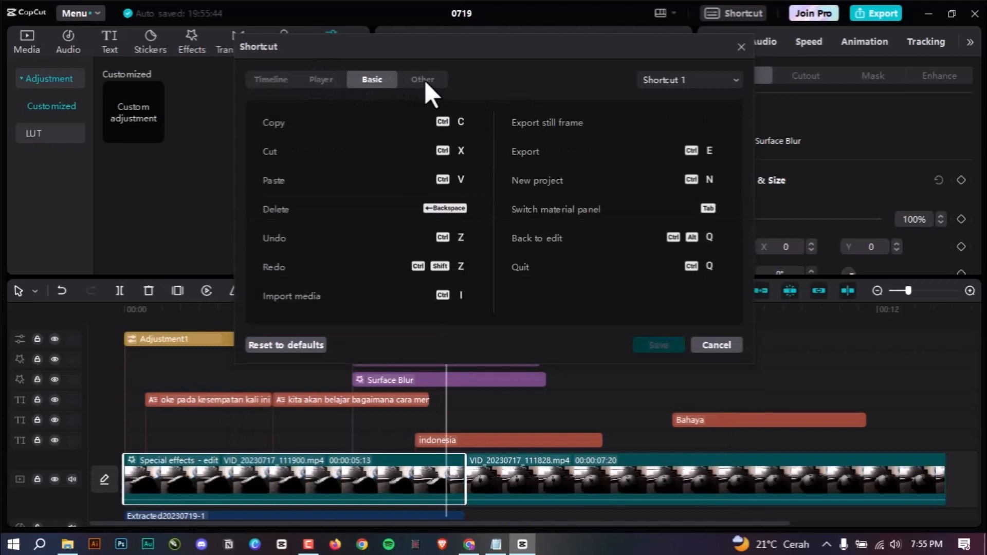
pyautogui.click(425, 80)
pyautogui.click(741, 49)
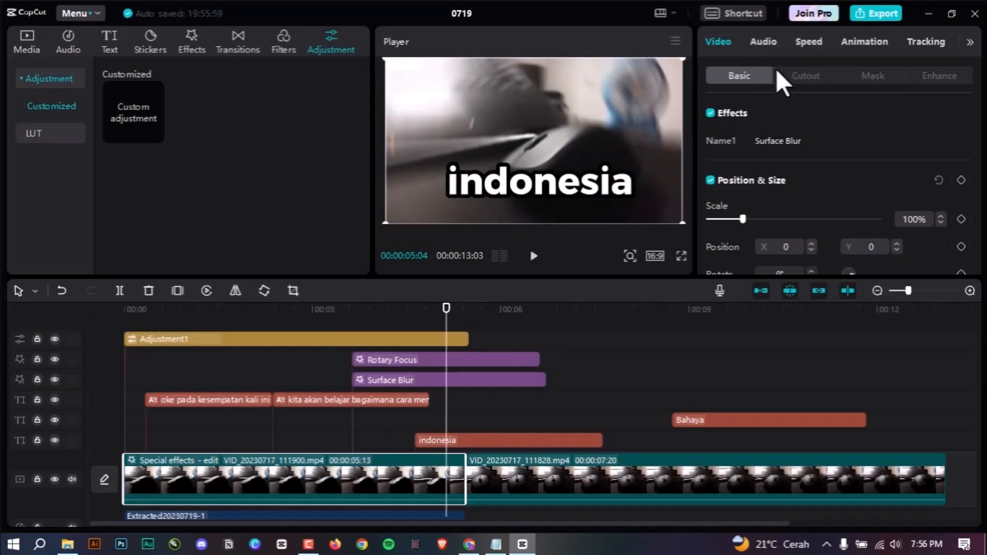
# Examine the first clip's basic video properties, including effects, position and size, blend and stabilize
pyautogui.scroll(-2, 815, 135)
pyautogui.scroll(2, 815, 135)
pyautogui.scroll(-1, 820, 123)
pyautogui.scroll(1, 820, 123)
pyautogui.scroll(-6, 821, 126)
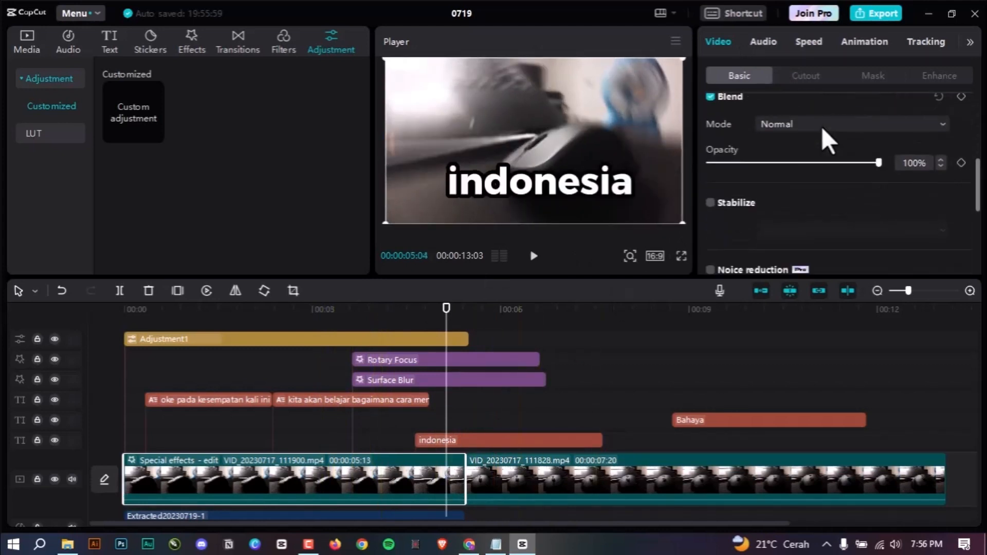
pyautogui.scroll(-1, 822, 129)
pyautogui.scroll(7, 821, 139)
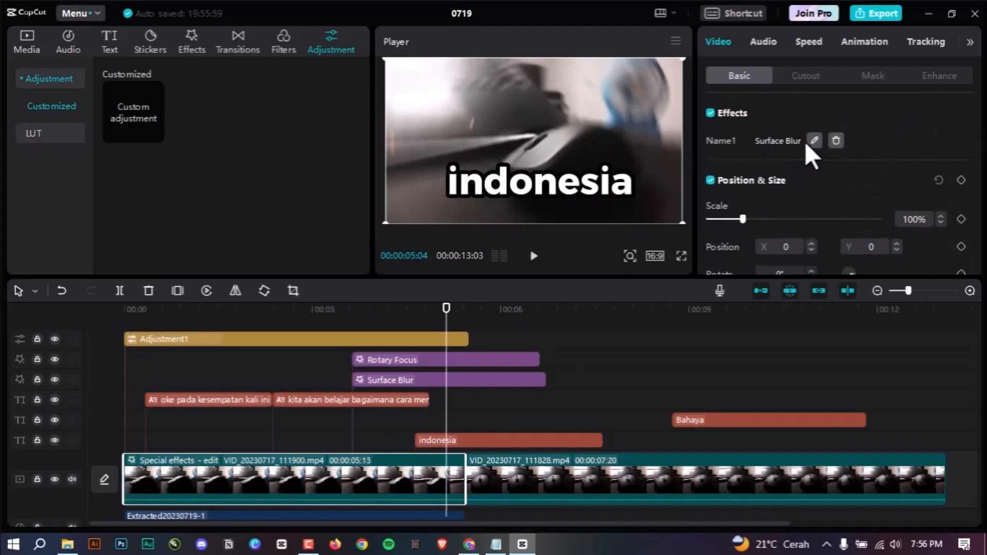
# Look at the blur and sharpen settings of the first clip's Surface Blur effect and return to the clip's properties
pyautogui.click(815, 140)
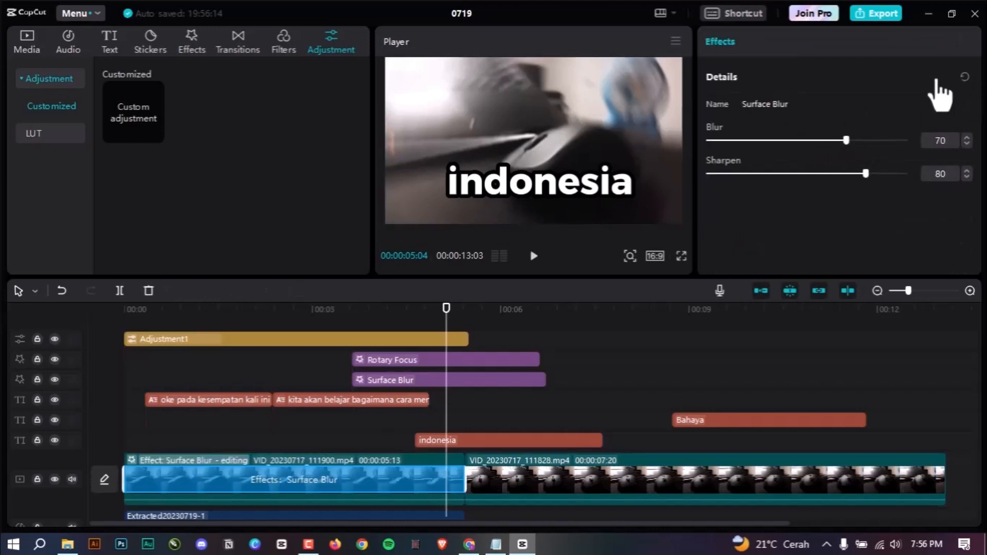
pyautogui.click(630, 381)
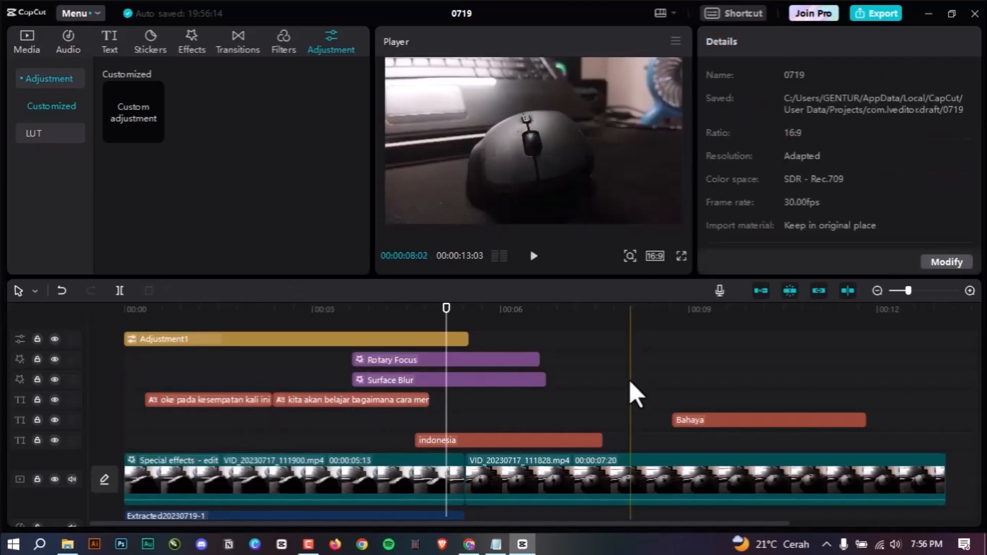
pyautogui.click(413, 474)
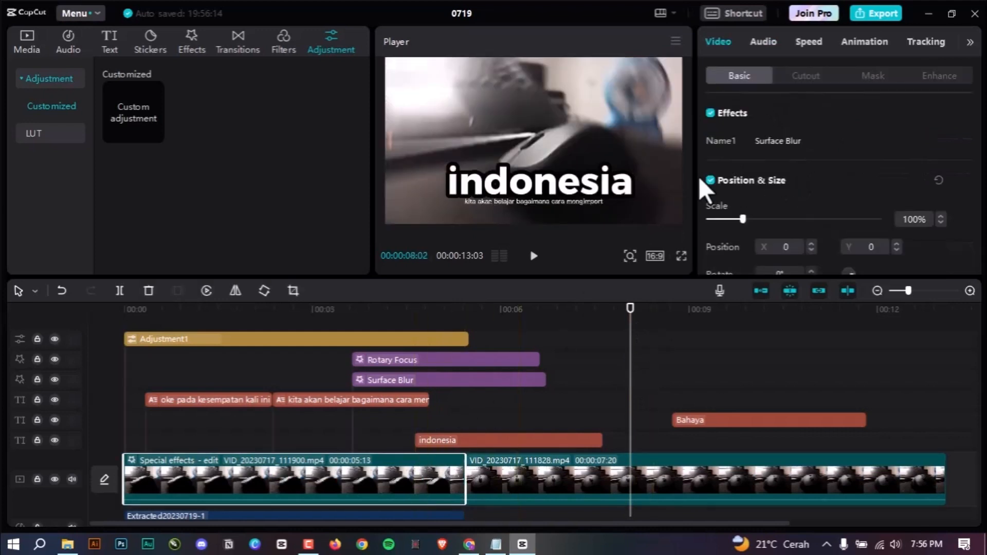
# Review the first clip's noise reduction, flicker removal and canvas options, and move the playhead to 00:00:03:16
pyautogui.scroll(-1, 787, 154)
pyautogui.scroll(-10, 787, 157)
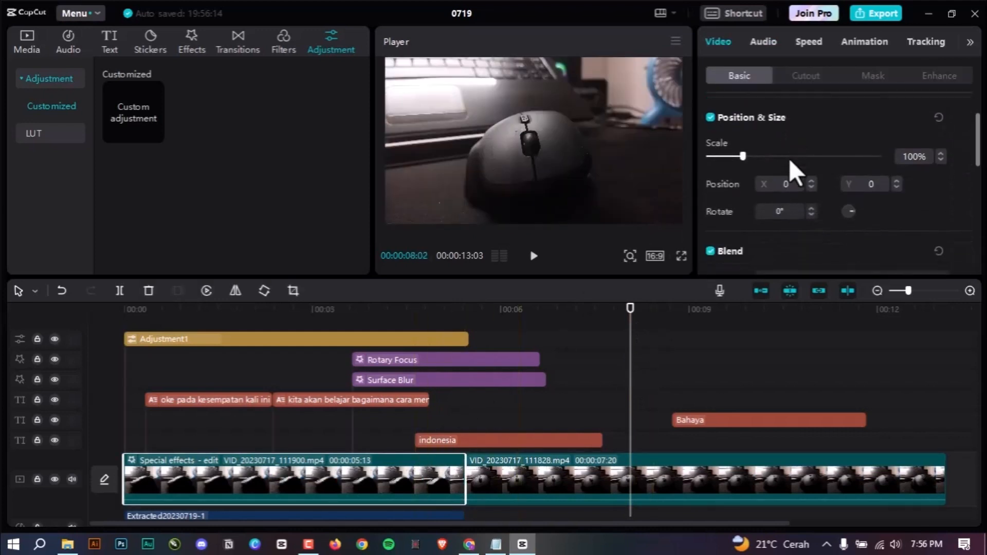
pyautogui.scroll(-3, 792, 160)
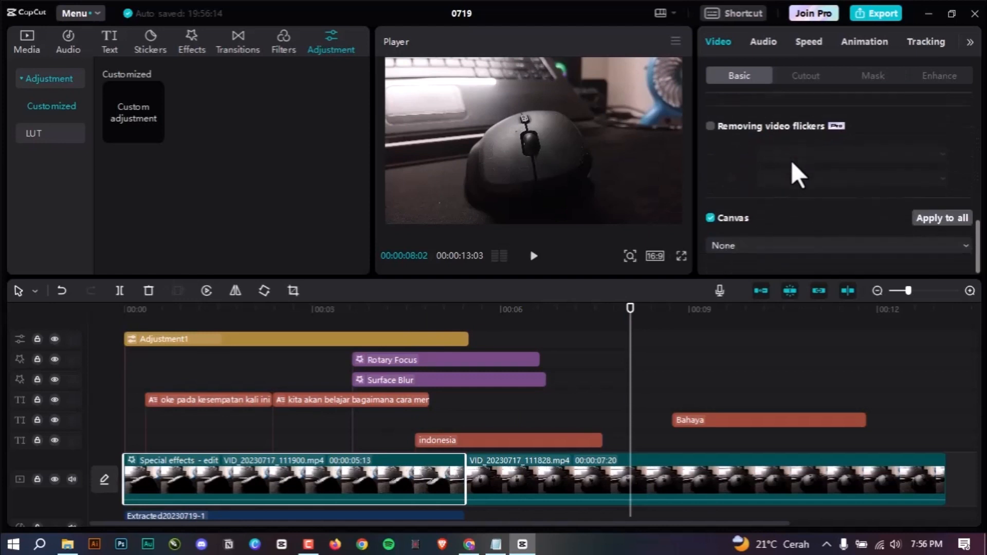
pyautogui.scroll(2, 792, 160)
pyautogui.scroll(-2, 792, 160)
pyautogui.scroll(2, 792, 161)
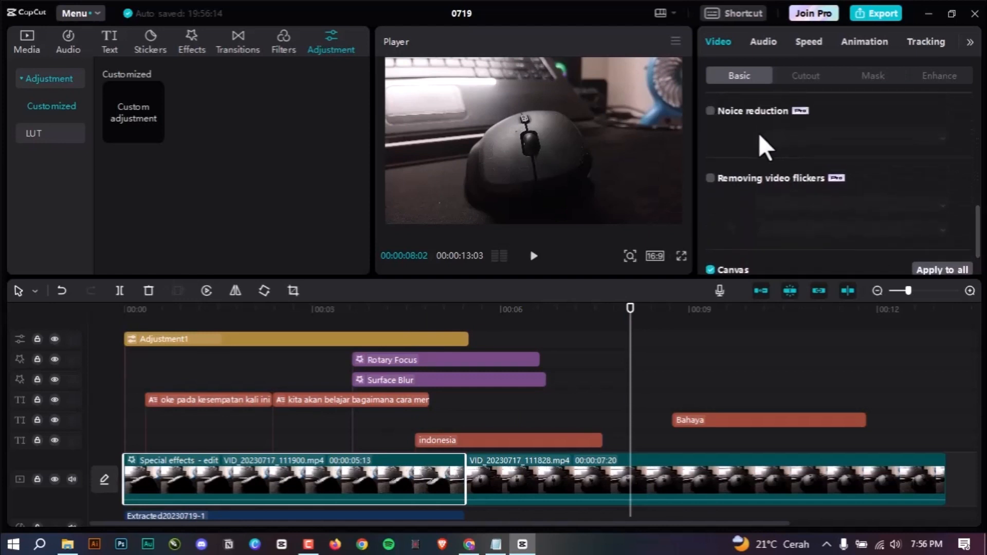
pyautogui.click(365, 317)
pyautogui.moveTo(359, 312); pyautogui.dragTo(347, 331)
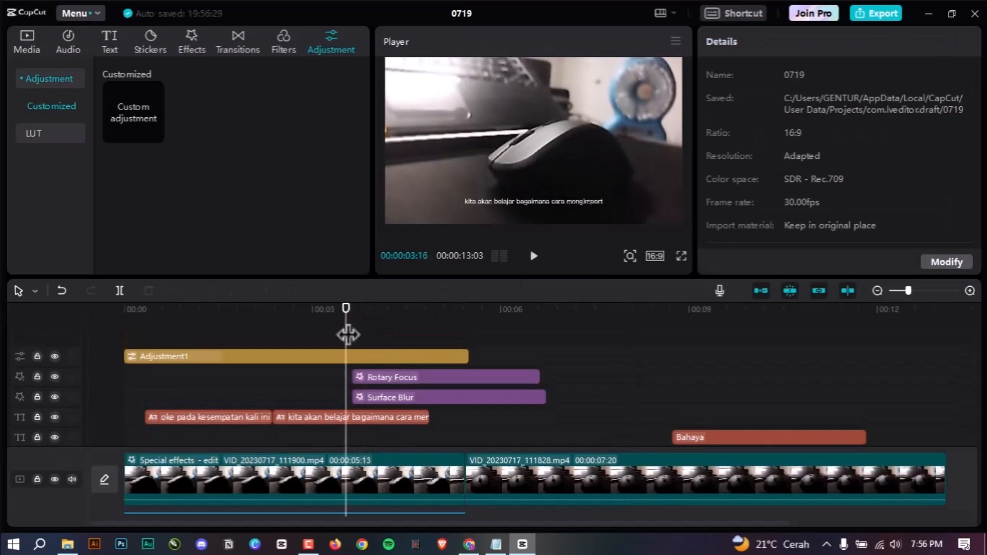
# Select the first clip and review its stabilize, noise reduction, flicker removal and canvas options
pyautogui.click(367, 467)
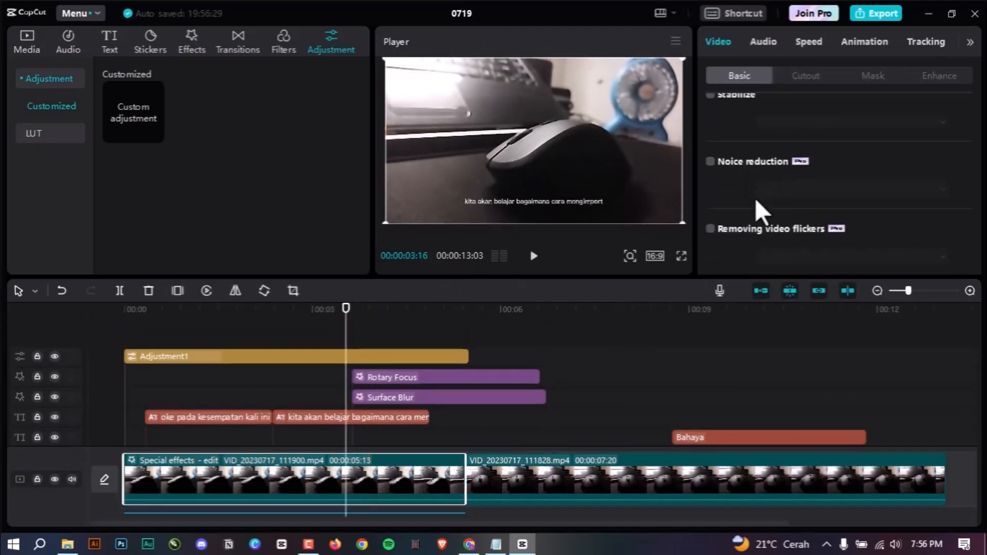
pyautogui.scroll(2, 752, 183)
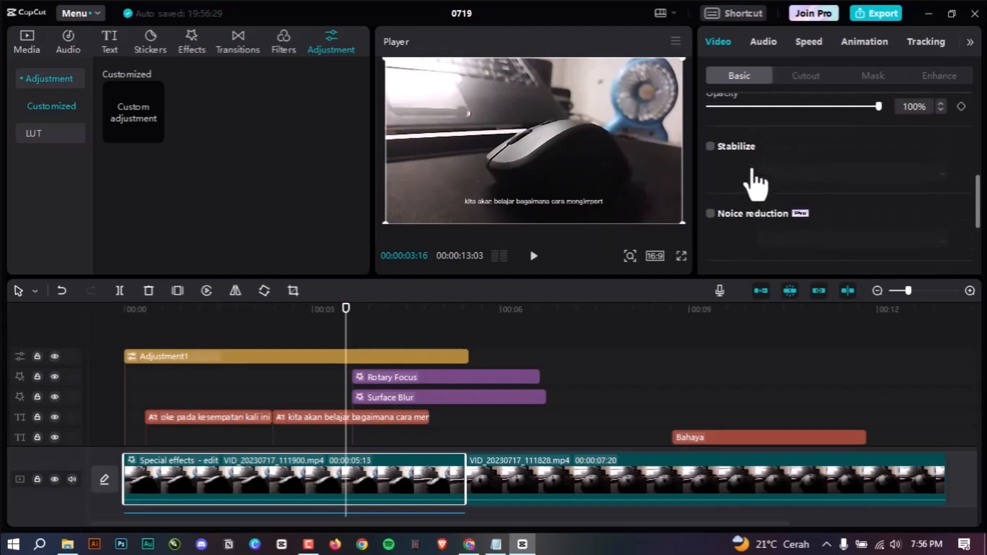
pyautogui.scroll(-2, 740, 170)
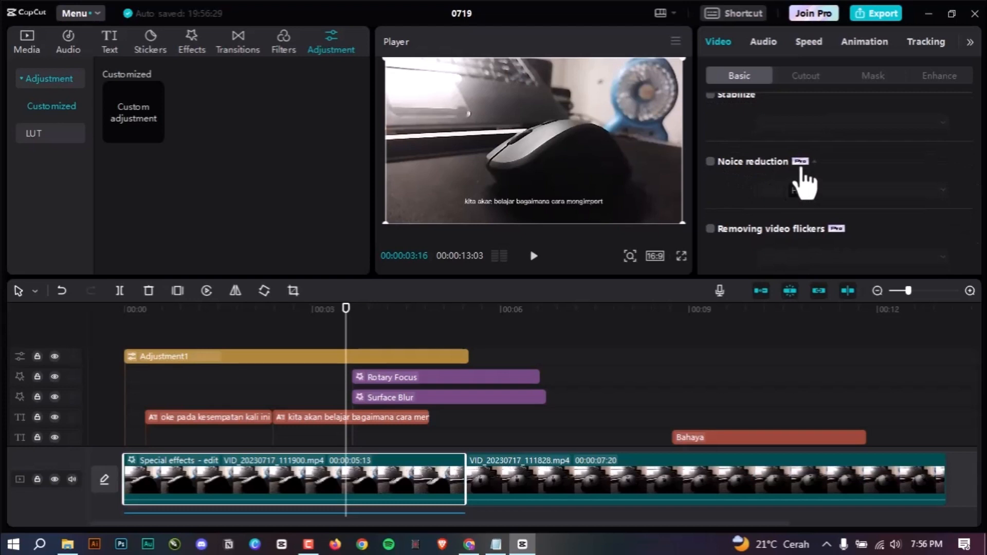
pyautogui.scroll(-2, 798, 180)
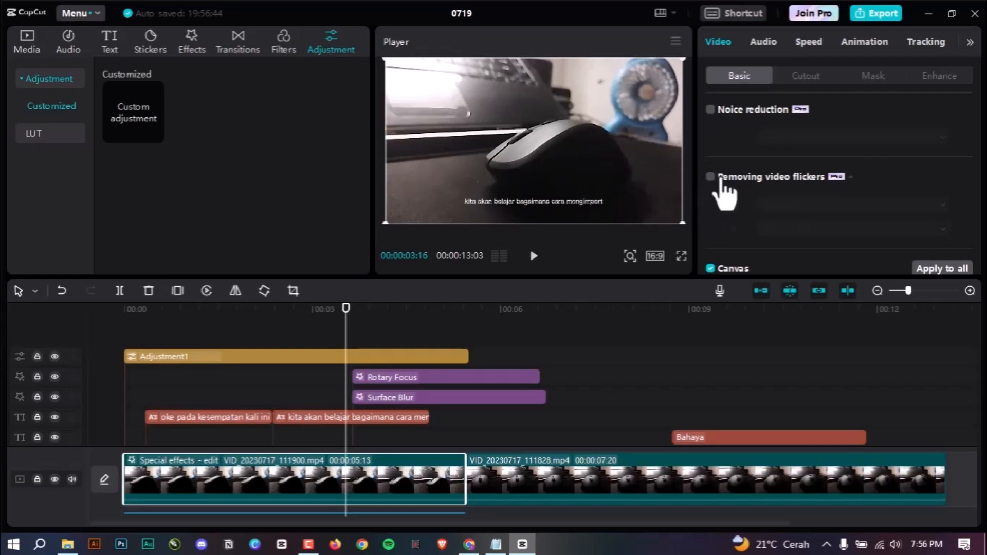
pyautogui.scroll(-1, 721, 194)
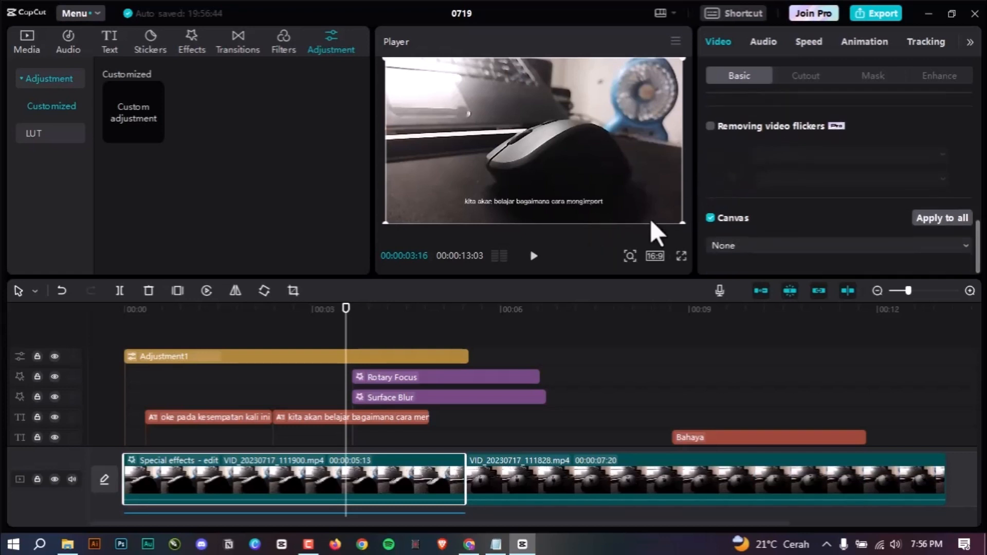
pyautogui.scroll(-1, 384, 422)
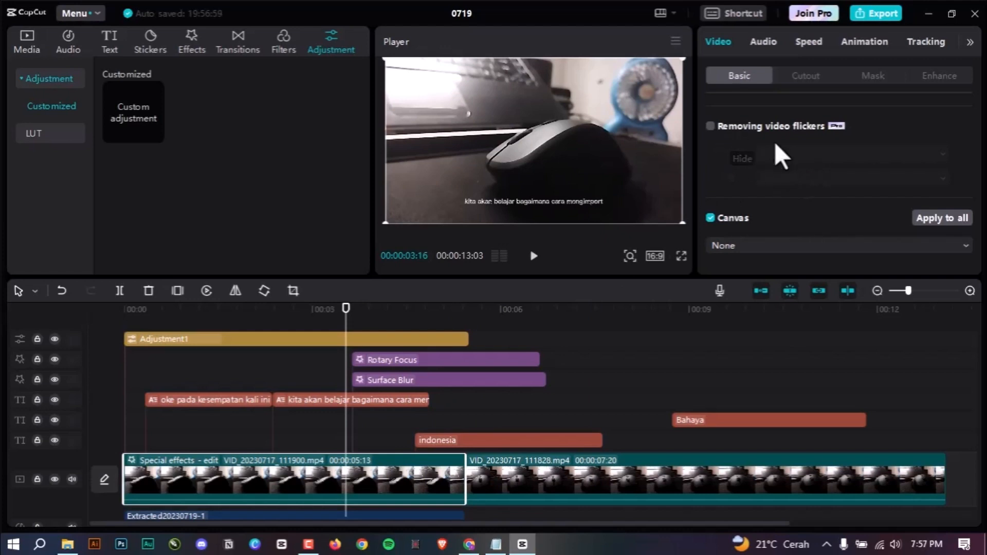
pyautogui.scroll(1, 778, 146)
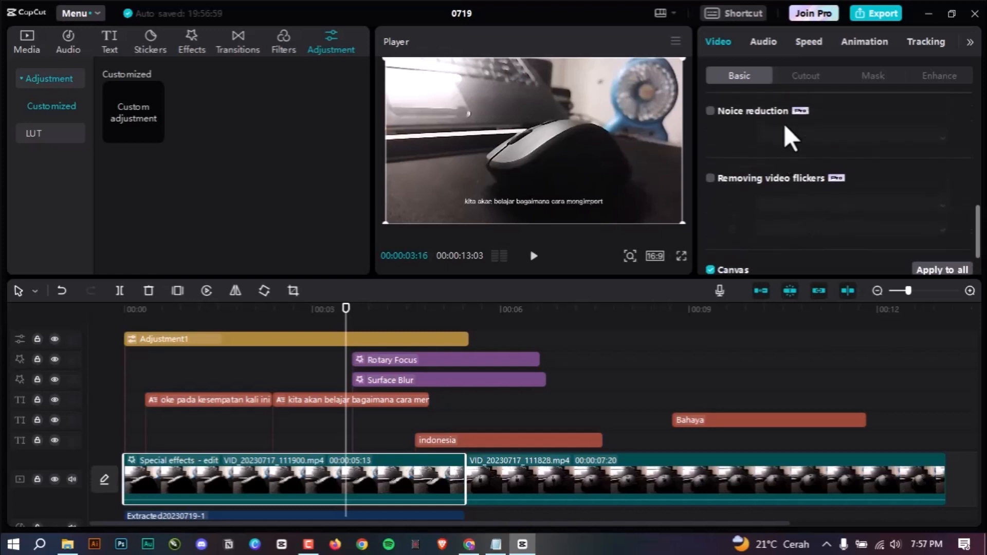
# Examine the first clip's cutout options, including chroma key, customized and auto cutout, and move the playhead to 00:00:02:24
pyautogui.click(802, 77)
pyautogui.scroll(-2, 829, 132)
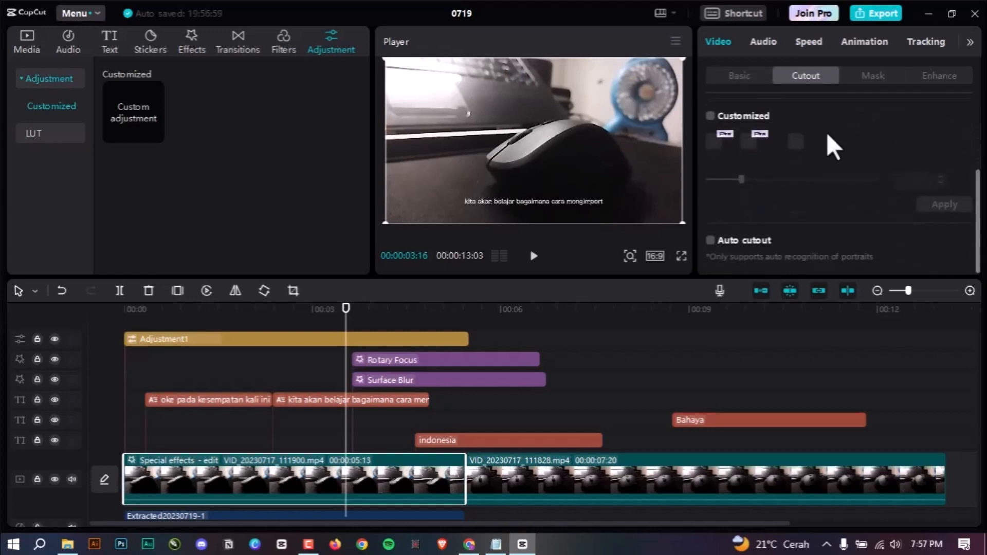
pyautogui.scroll(1, 802, 124)
pyautogui.scroll(1, 796, 123)
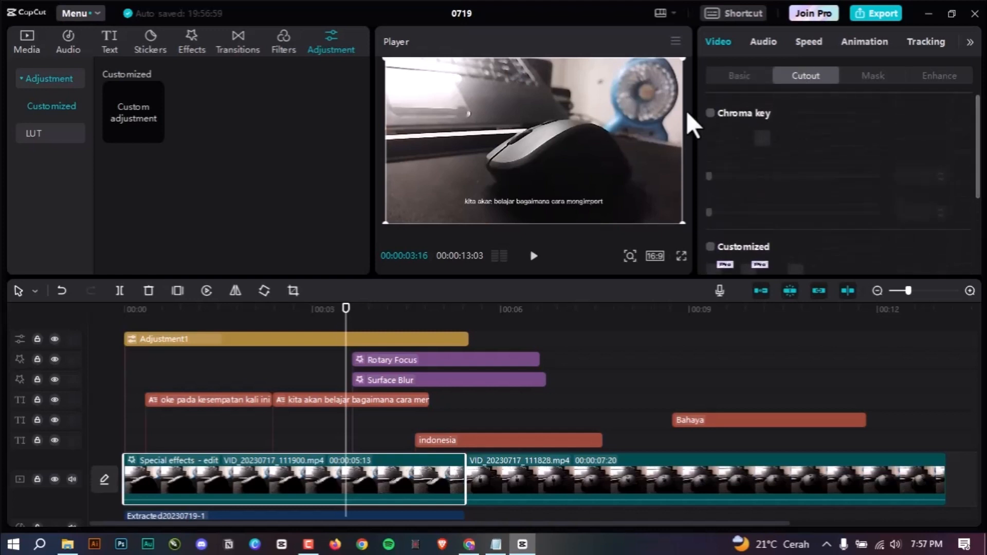
pyautogui.moveTo(286, 309)
pyautogui.mouseDown()
pyautogui.moveTo(258, 308)
pyautogui.moveTo(300, 308)
pyautogui.mouseUp()
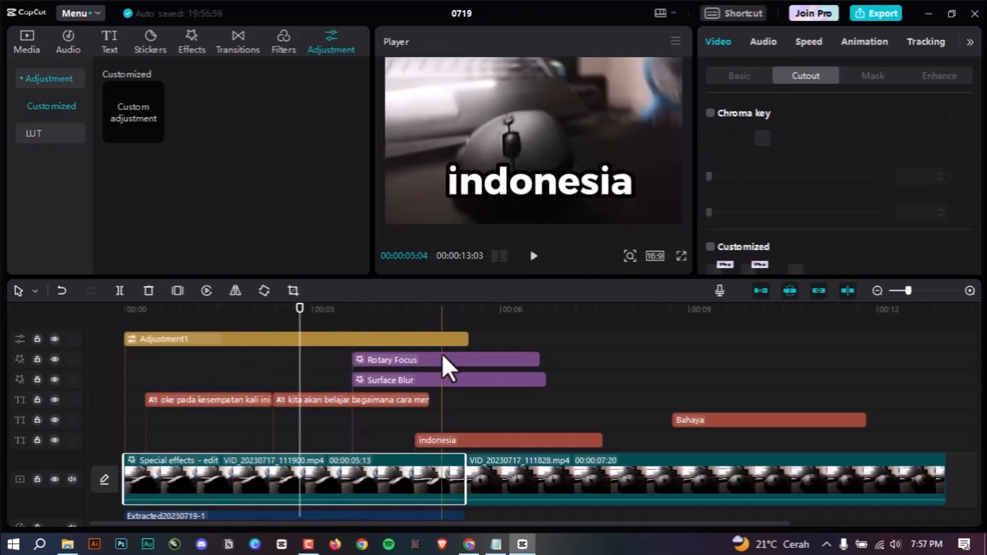
# Apply a Split mask to the first clip and move its dividing line down to reveal more of the mouse
pyautogui.click(896, 77)
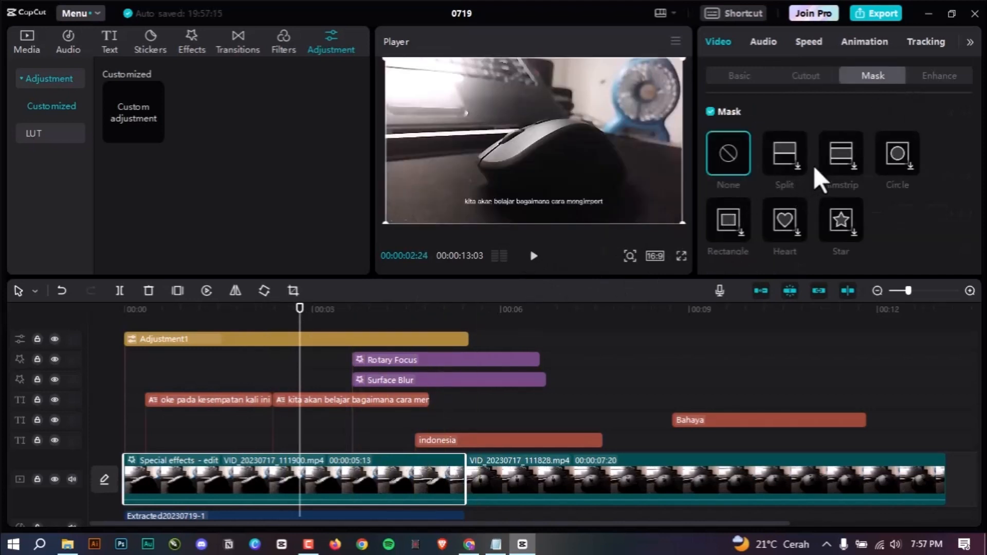
pyautogui.click(799, 167)
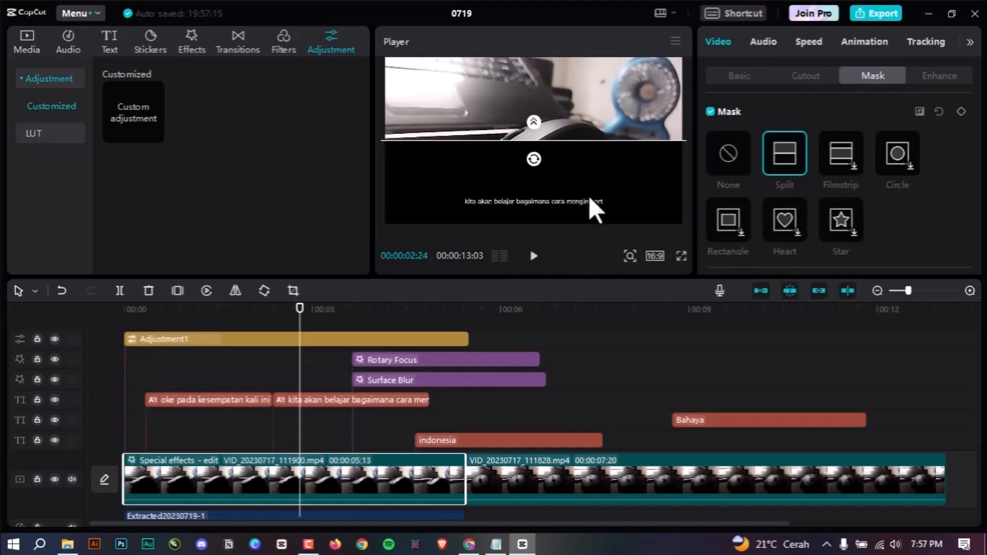
pyautogui.moveTo(530, 141); pyautogui.dragTo(685, 139)
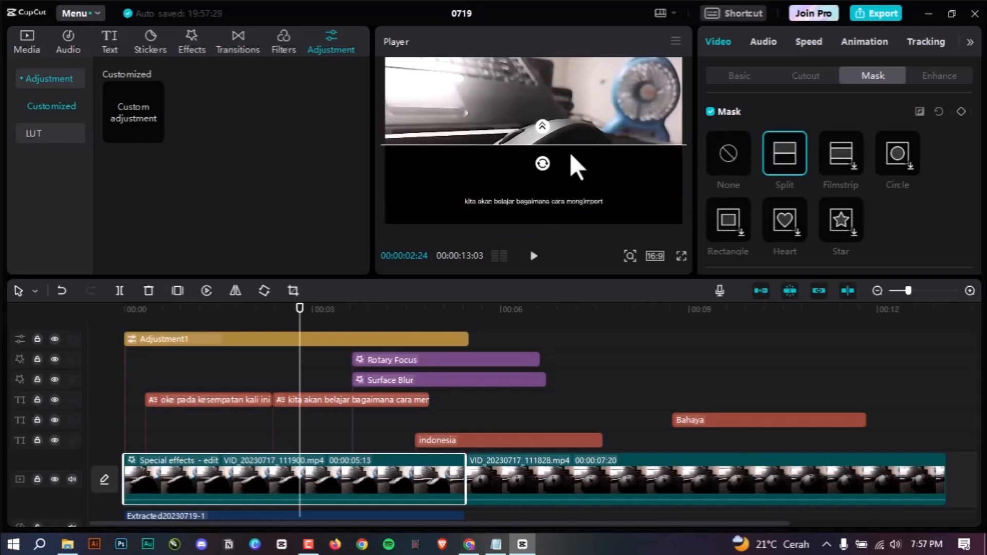
pyautogui.moveTo(544, 144); pyautogui.dragTo(541, 163)
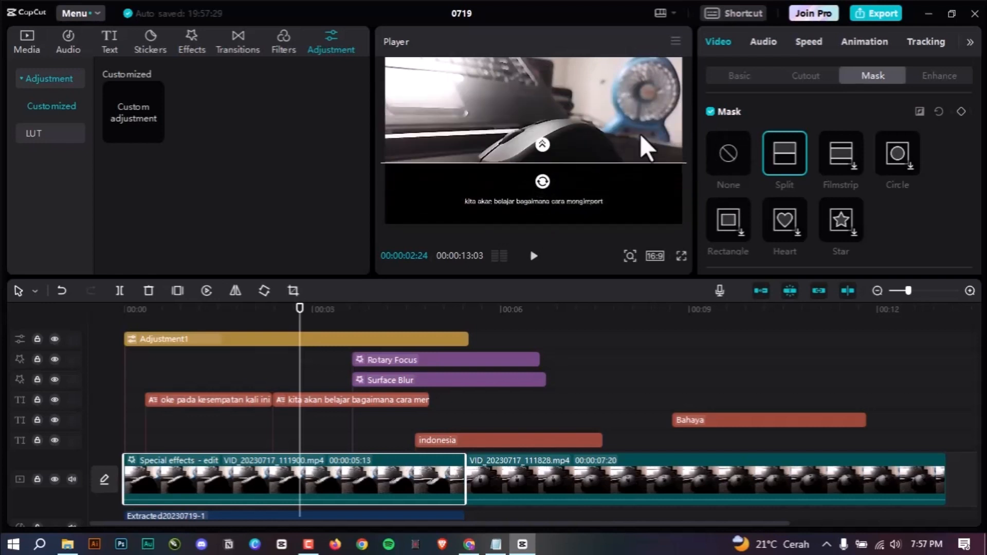
# Review the first clip's face and facial beauty enhancement options, and move the playhead to 00:00:04:00
pyautogui.click(941, 77)
pyautogui.scroll(-5, 862, 181)
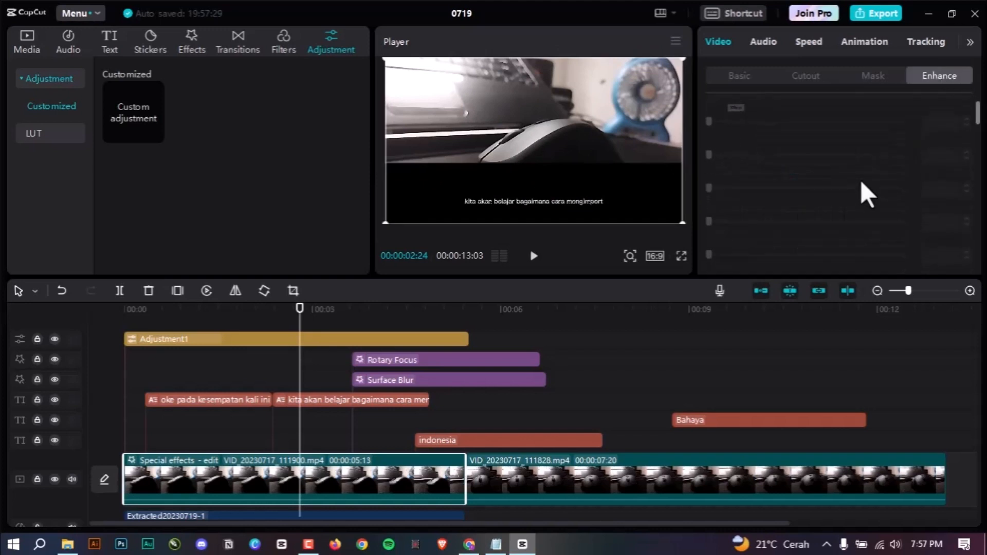
pyautogui.scroll(-5, 862, 185)
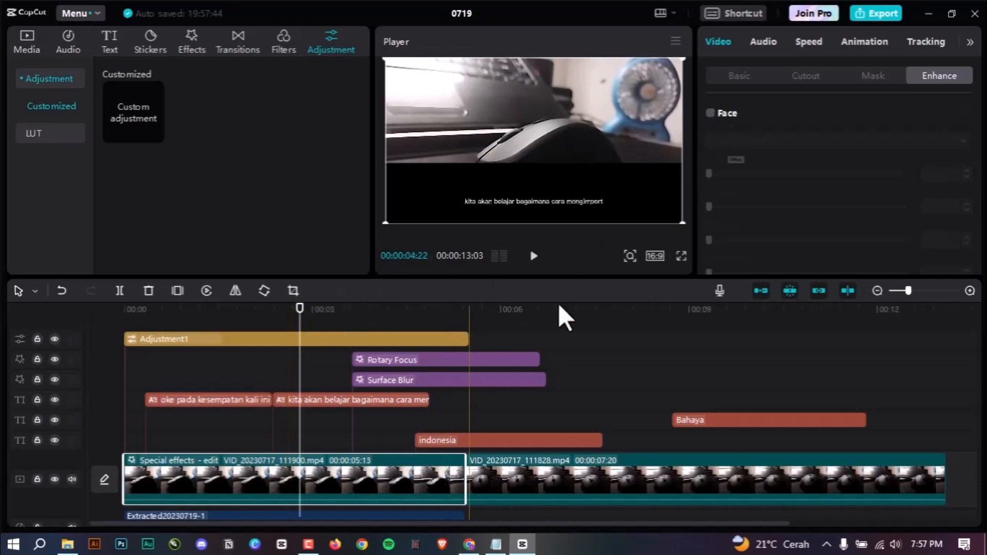
pyautogui.scroll(-3, 757, 149)
pyautogui.scroll(-3, 762, 163)
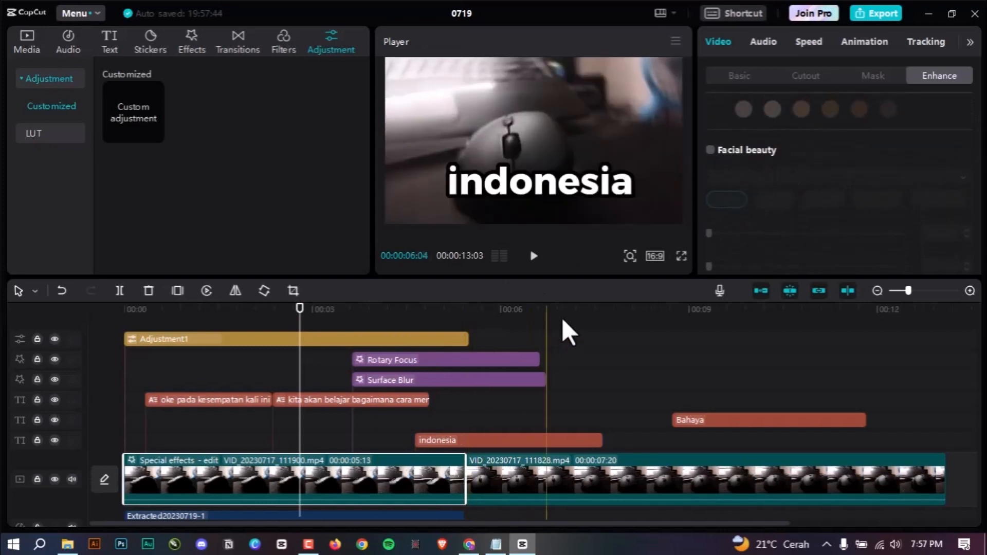
pyautogui.moveTo(579, 309); pyautogui.dragTo(372, 324)
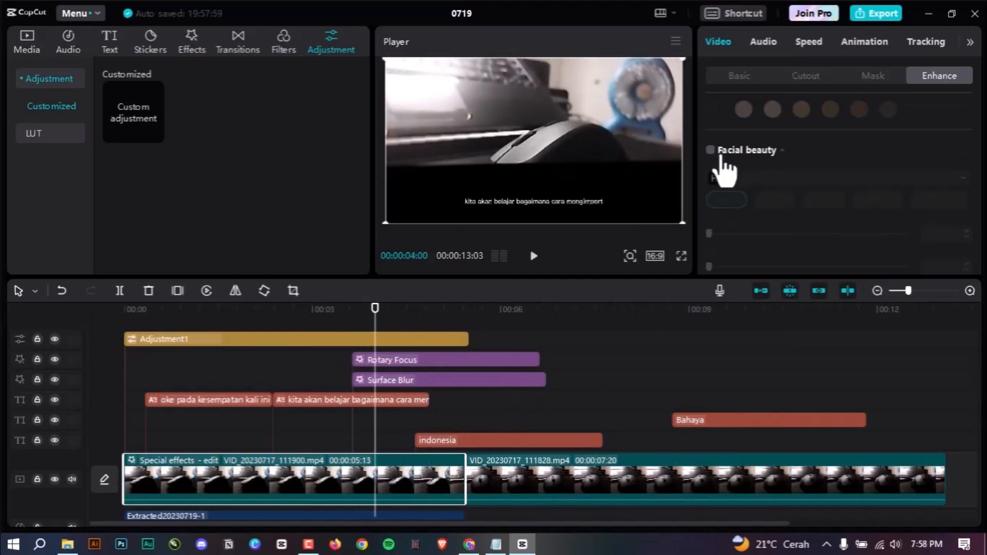
# Examine the volume, fade, noise reduction and voice effect settings of the first clip and the extracted audio clip
pyautogui.click(774, 42)
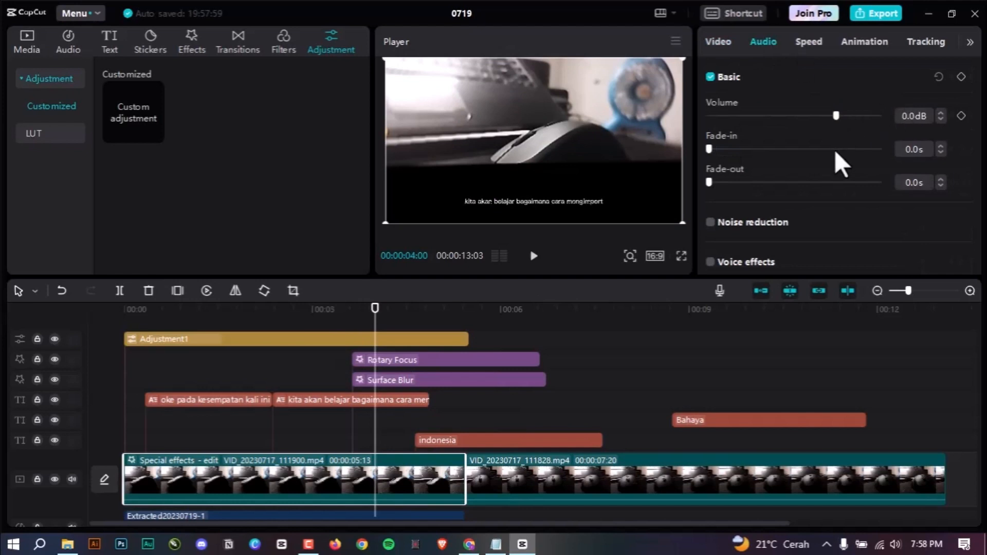
pyautogui.scroll(-2, 546, 329)
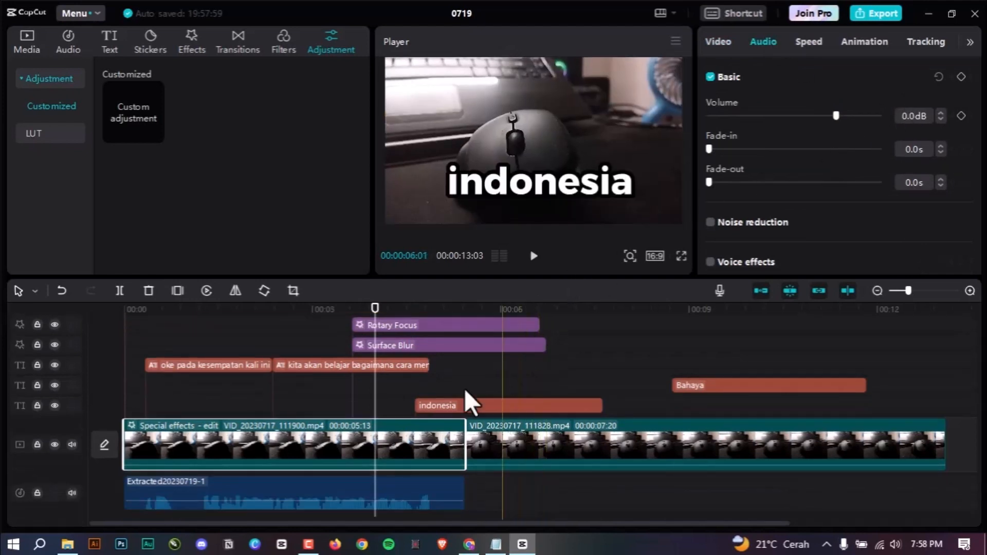
pyautogui.click(360, 484)
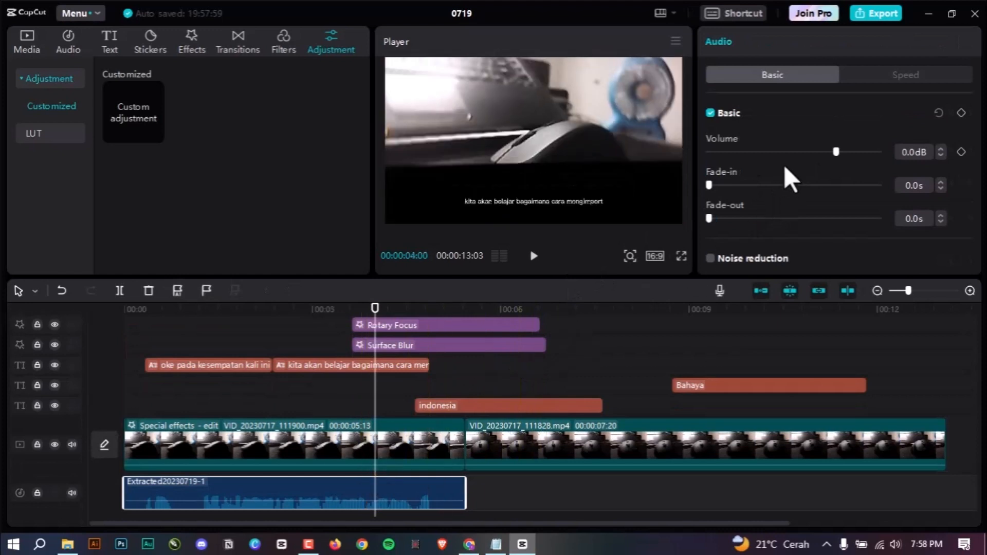
pyautogui.moveTo(836, 151)
pyautogui.mouseDown()
pyautogui.moveTo(806, 153)
pyautogui.moveTo(836, 152)
pyautogui.mouseUp()
pyautogui.scroll(-1, 821, 191)
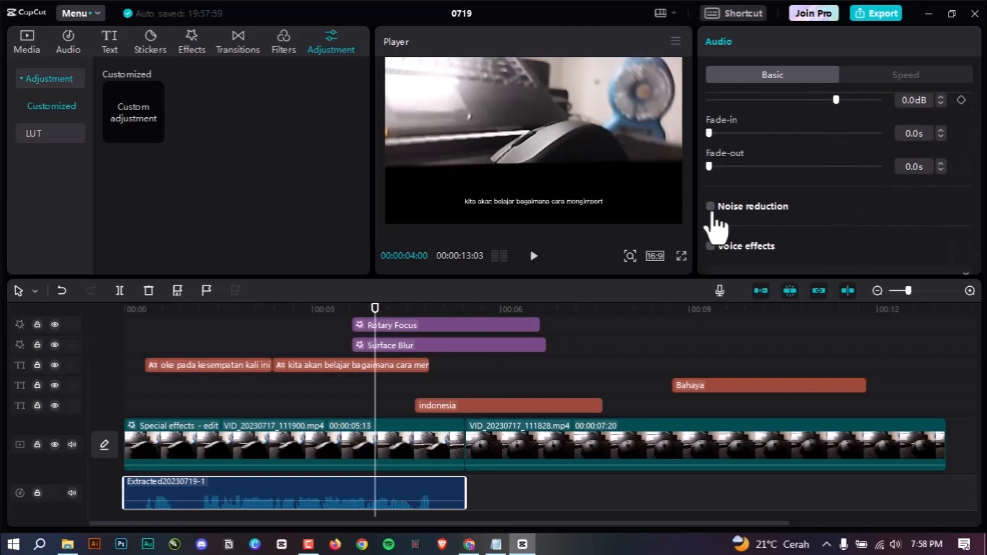
pyautogui.scroll(-1, 744, 214)
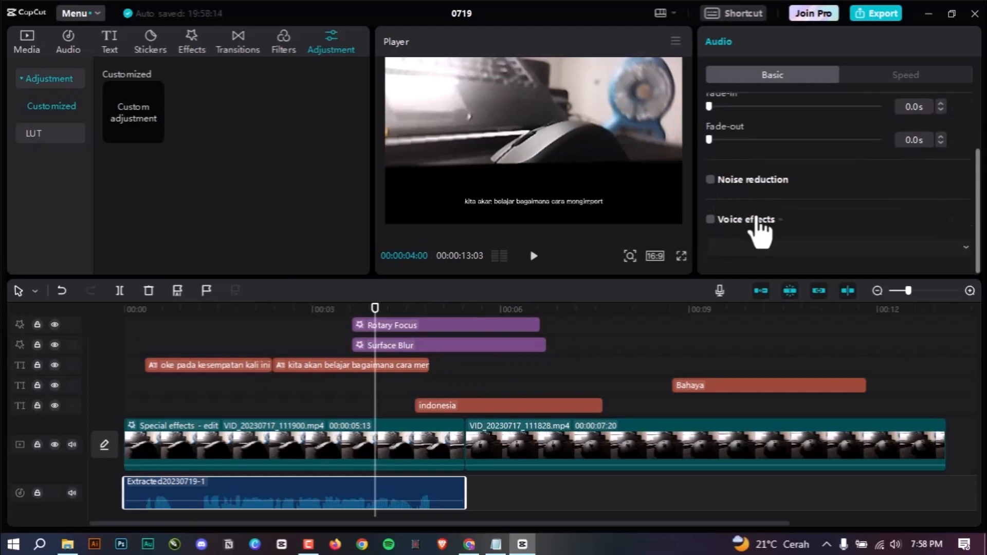
# Enable voice effects on the extracted audio clip and browse the available effects, keeping None selected
pyautogui.click(711, 220)
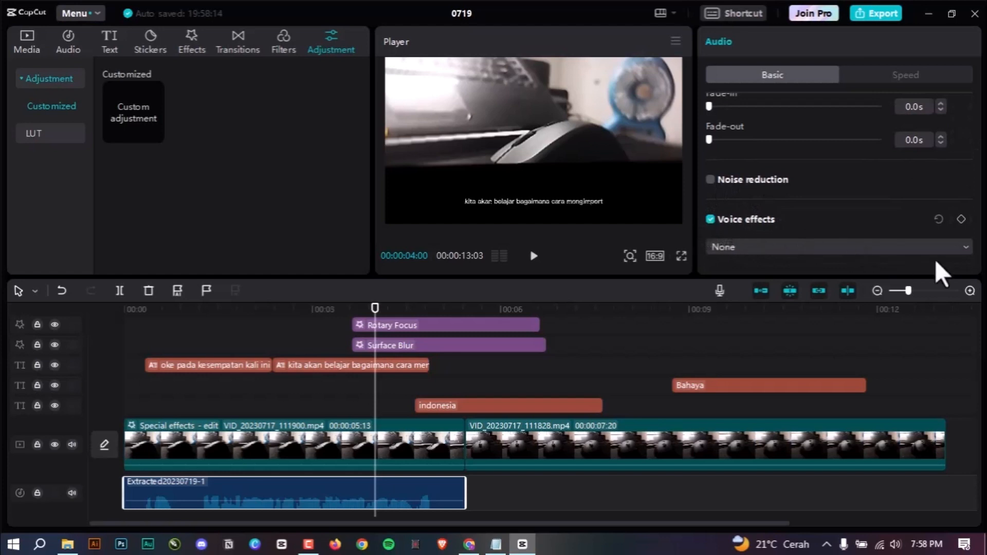
pyautogui.click(856, 248)
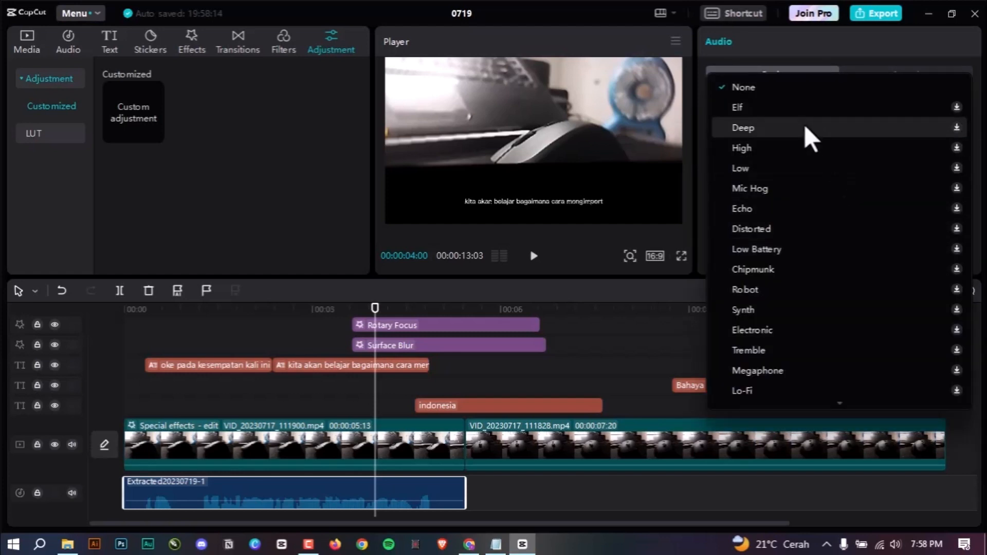
pyautogui.scroll(-1, 839, 248)
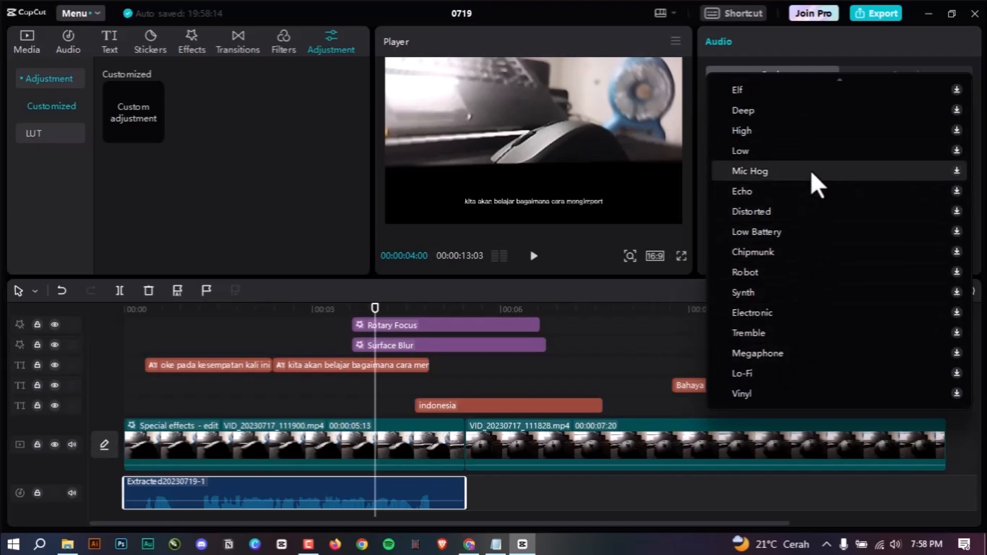
pyautogui.click(839, 47)
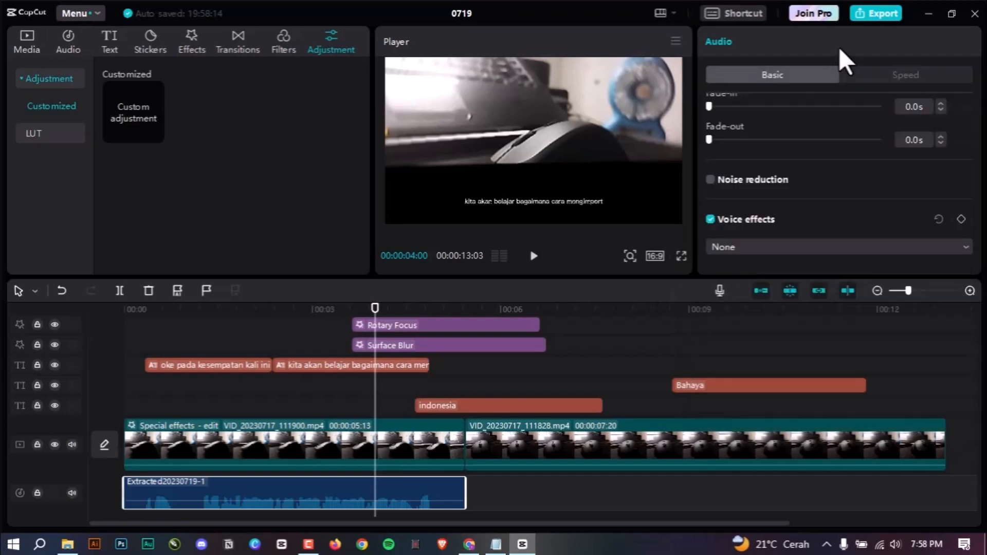
pyautogui.scroll(3, 879, 175)
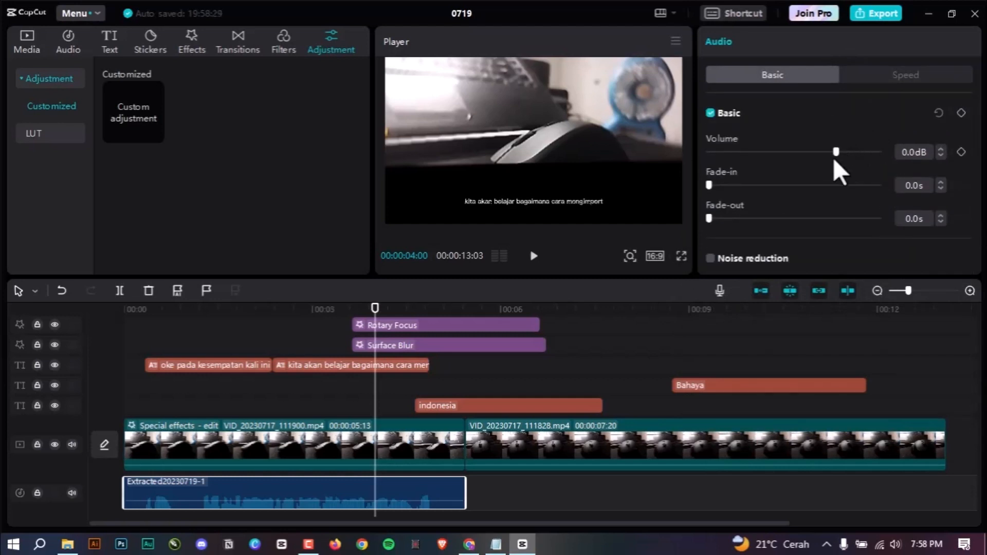
# Look at the speed settings of the extracted audio clip and of the second video clip
pyautogui.click(873, 77)
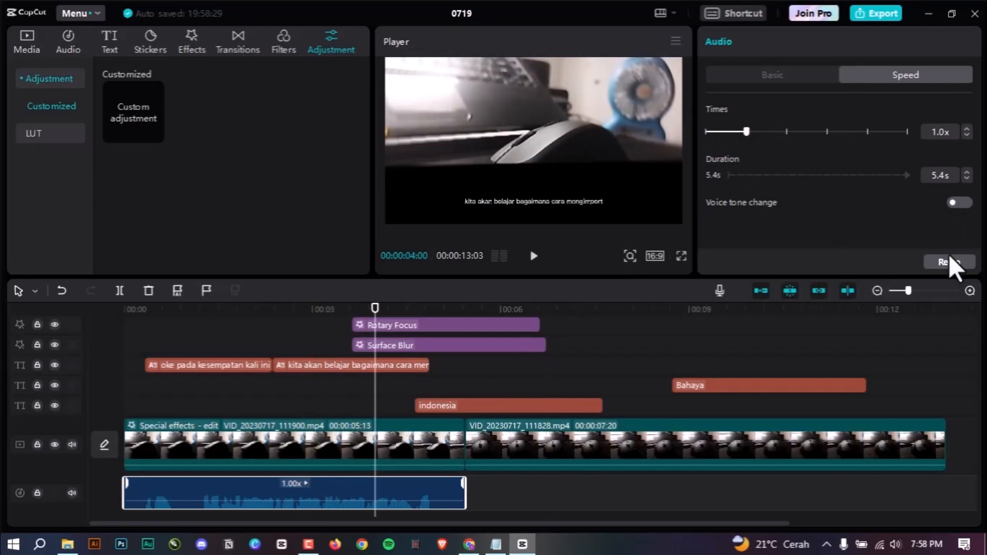
pyautogui.click(631, 353)
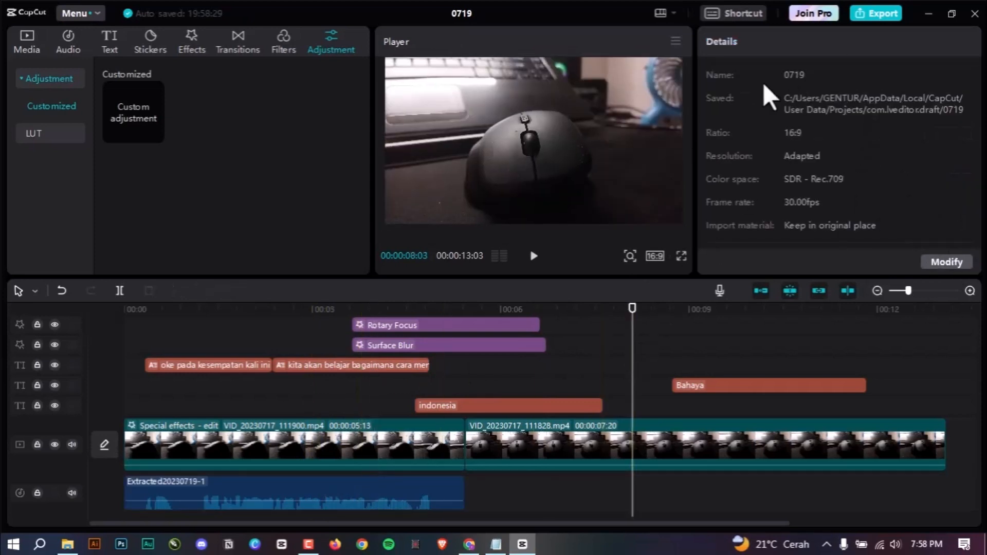
pyautogui.click(517, 426)
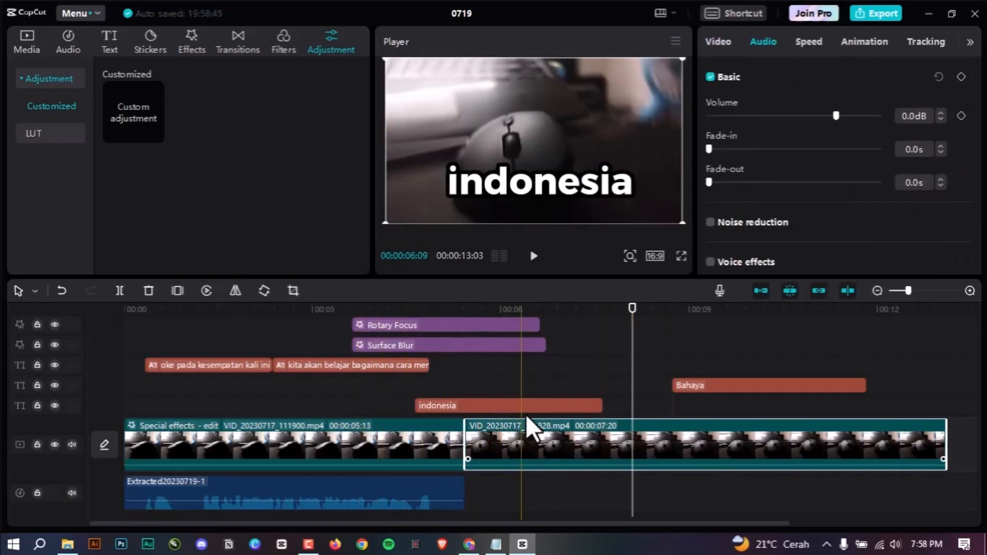
pyautogui.click(800, 43)
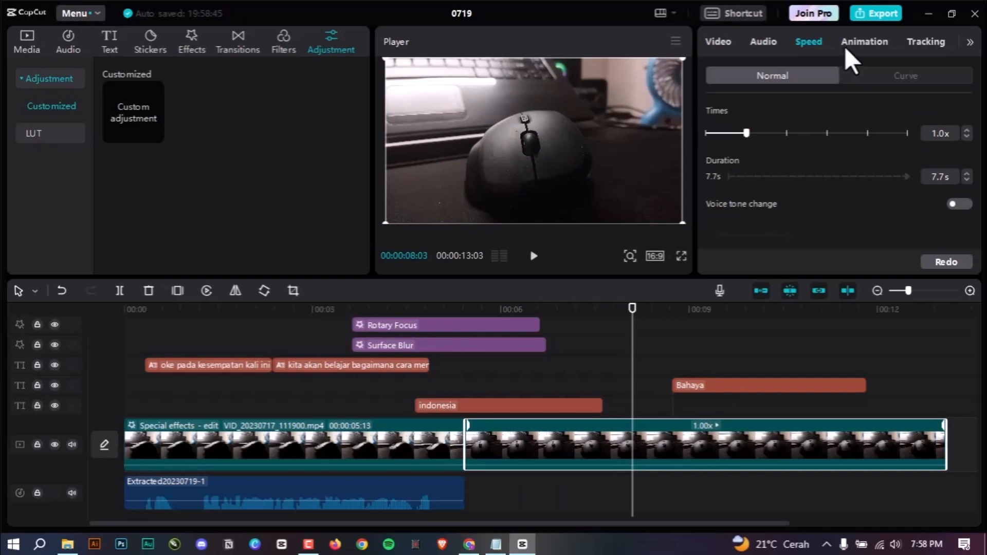
# Browse the second clip's In animations and move the playhead to 00:00:05:15, near the clip's start
pyautogui.click(865, 44)
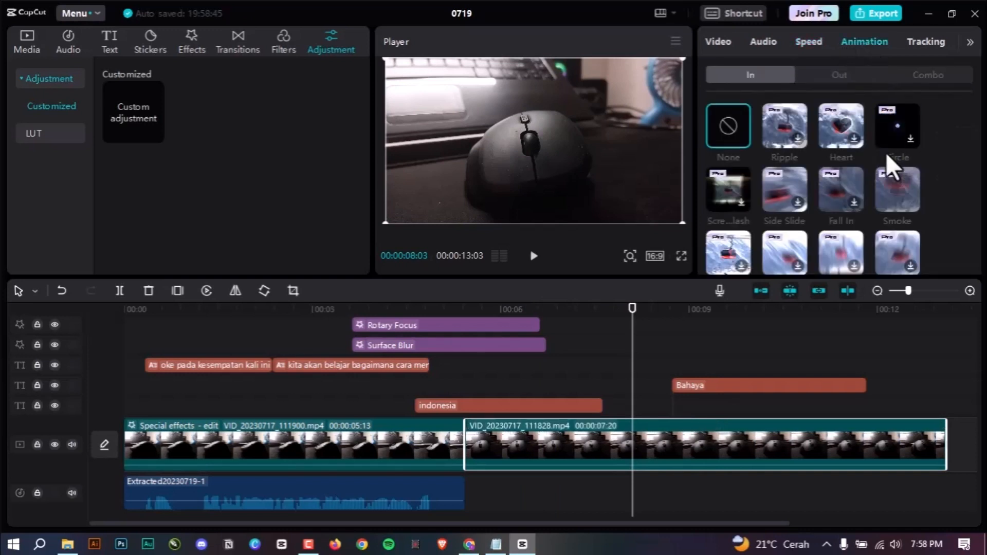
pyautogui.scroll(-1, 857, 164)
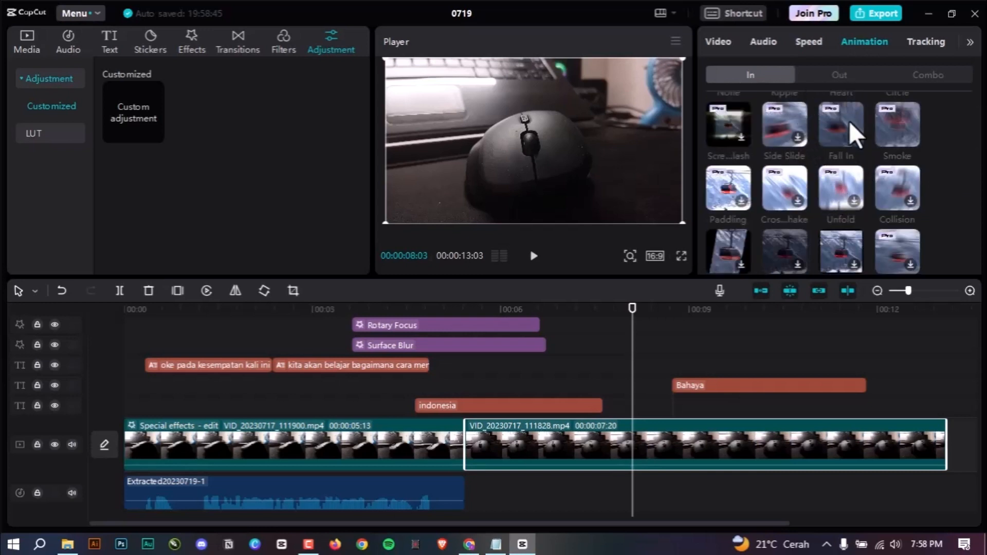
pyautogui.click(469, 311)
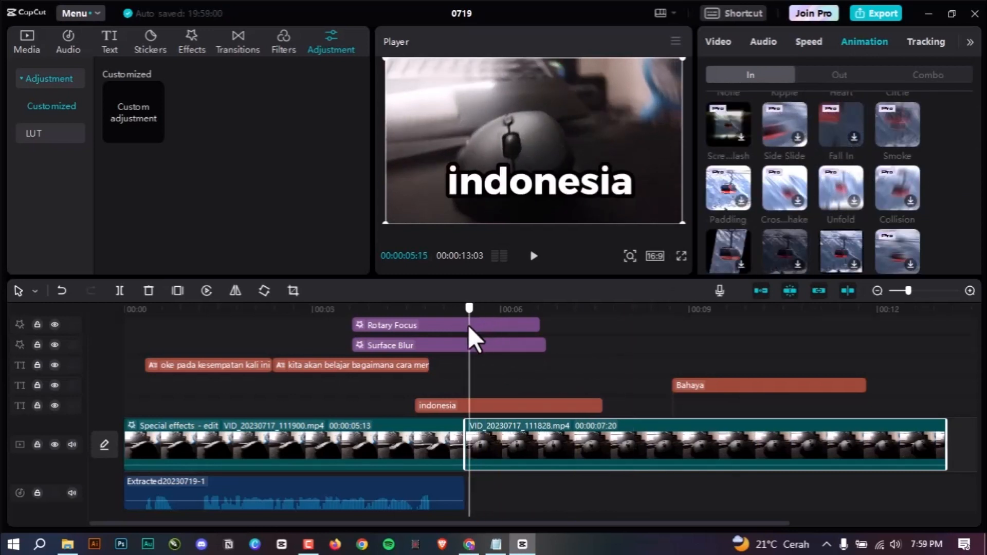
# Move the playhead to the second clip's start at 00:00:05:13 and apply the Slide Right In animation to that clip
pyautogui.press('Left')
pyautogui.press('Left')
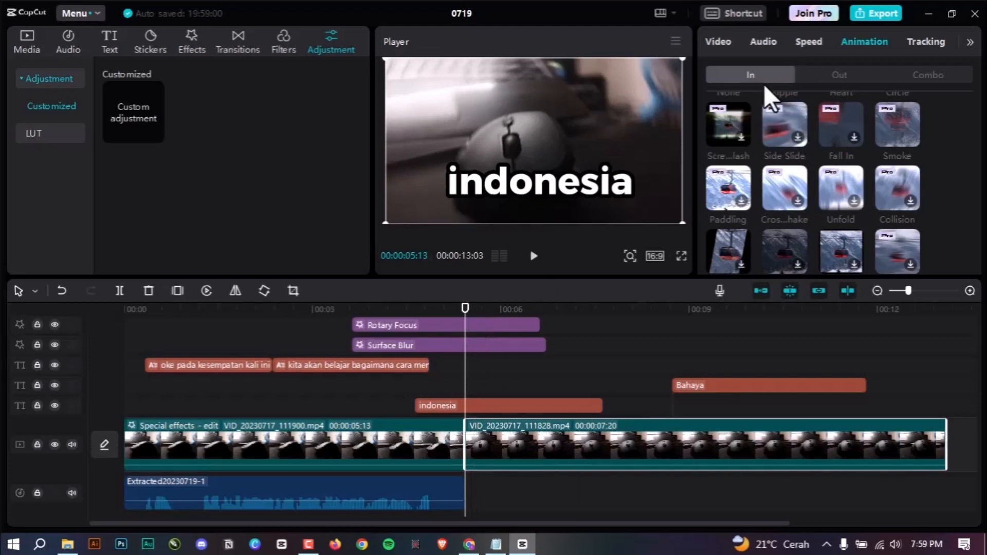
pyautogui.scroll(-1, 808, 173)
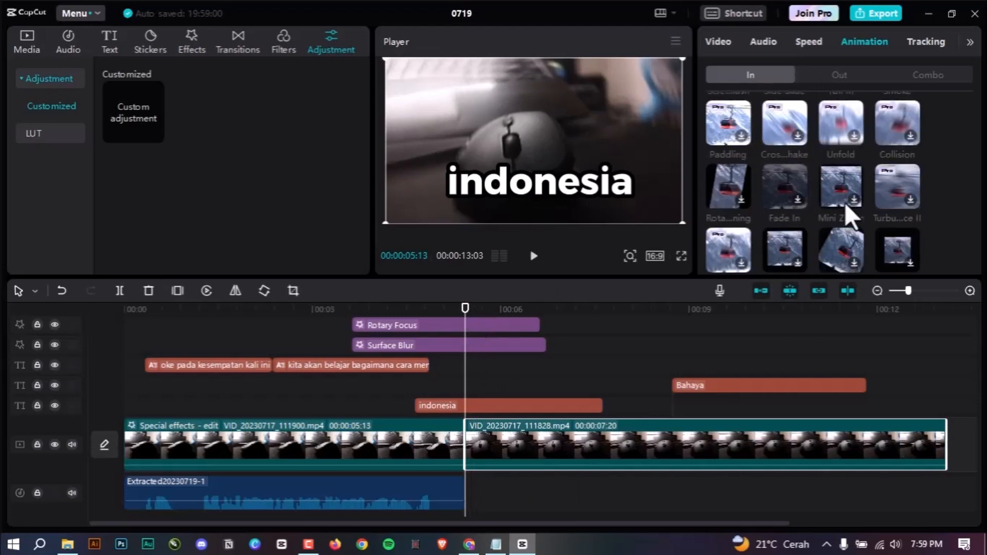
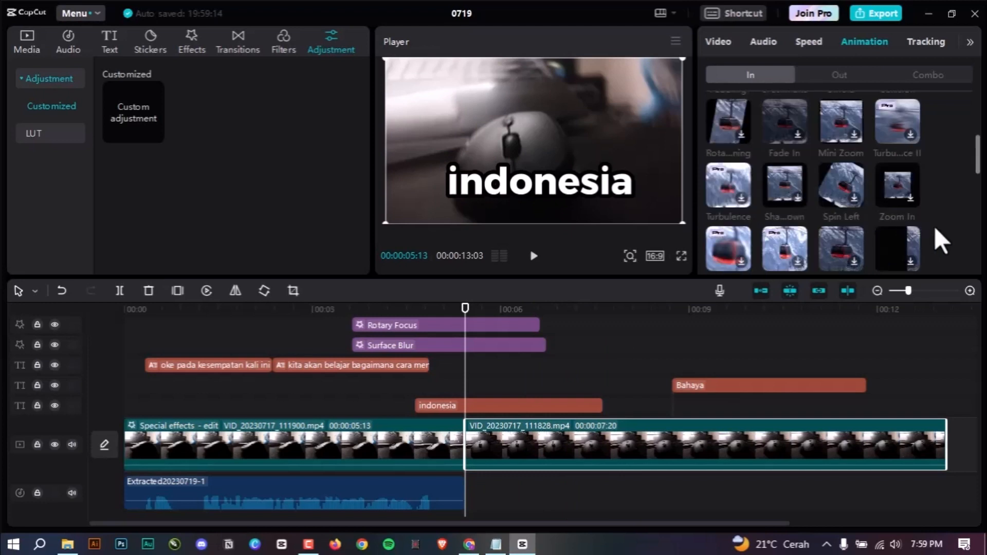
pyautogui.scroll(-3, 920, 239)
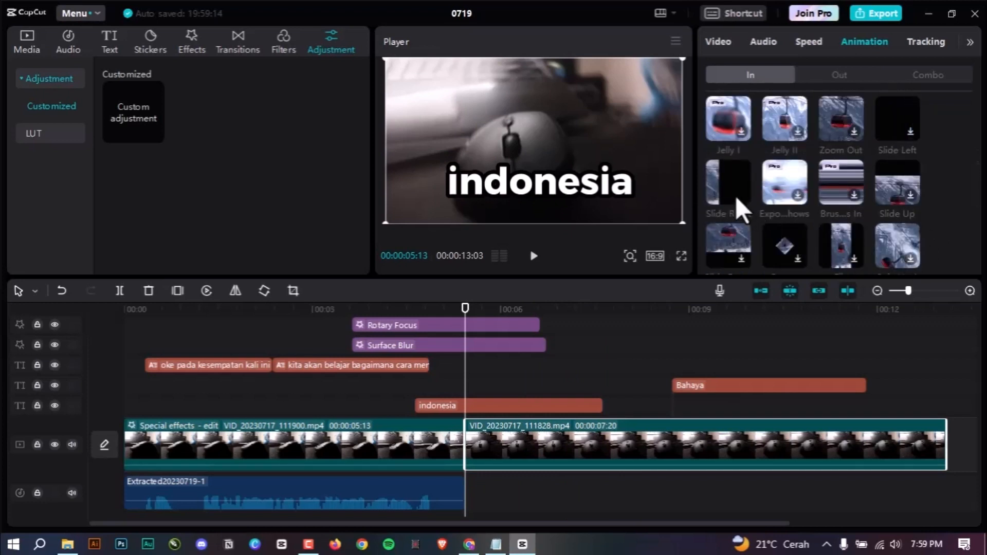
pyautogui.click(736, 196)
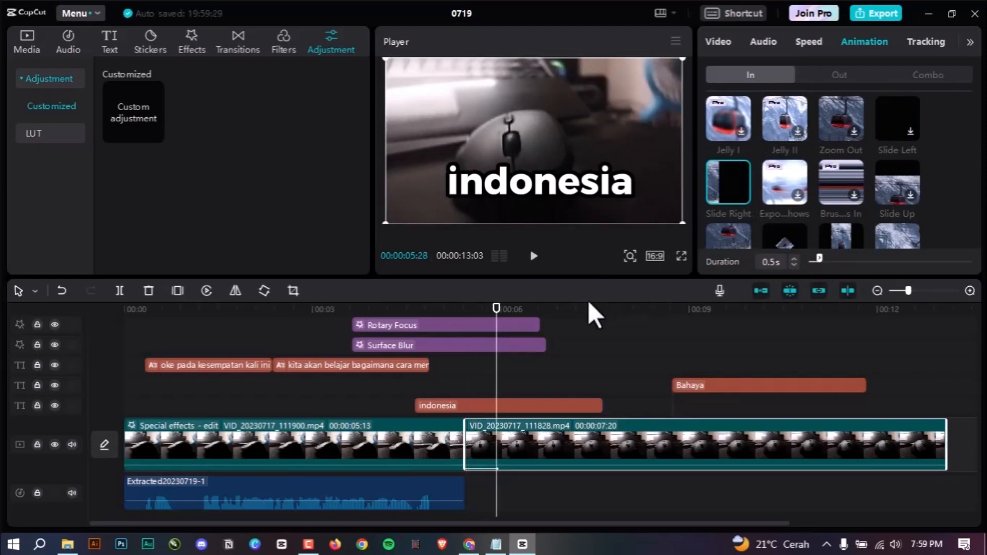
# Play back the second clip's Slide Right animation and set its duration to 1.0 s
pyautogui.click(449, 310)
pyautogui.press('space')
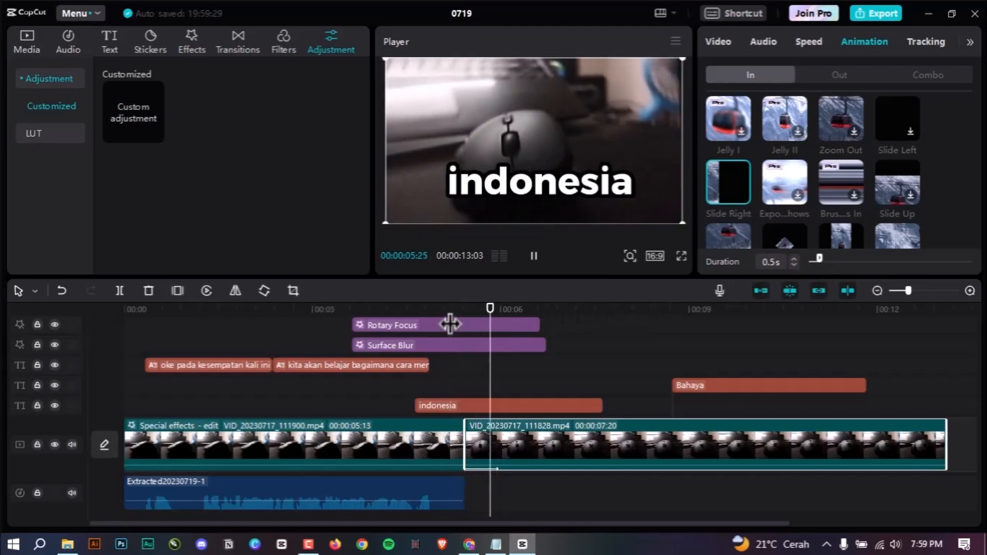
pyautogui.press('space')
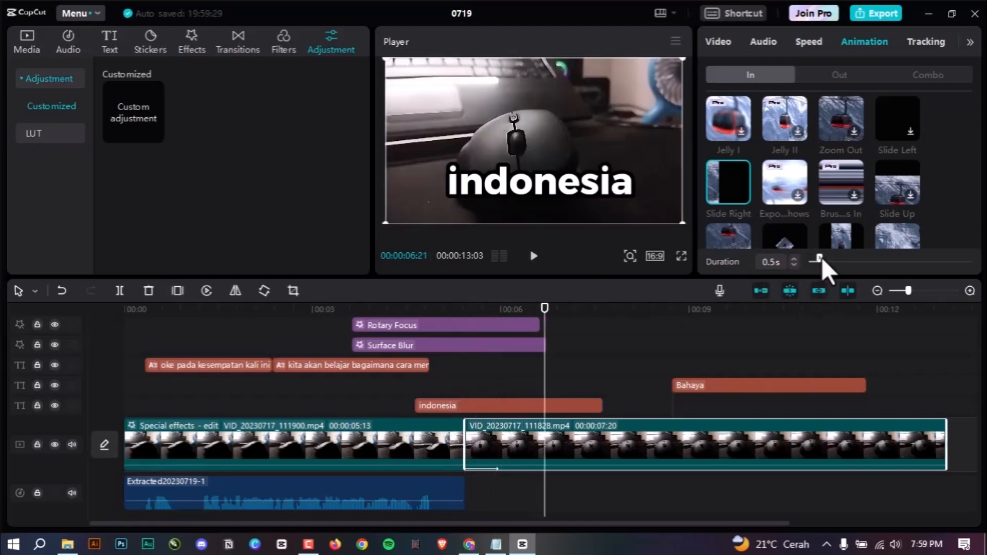
pyautogui.moveTo(820, 259)
pyautogui.mouseDown()
pyautogui.moveTo(839, 259)
pyautogui.moveTo(830, 259)
pyautogui.mouseUp()
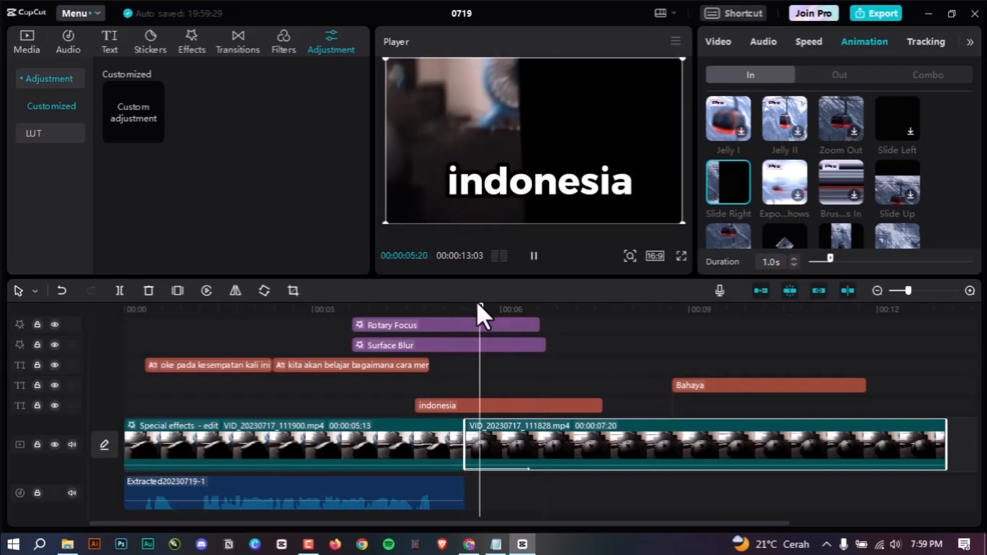
# Browse the Out and Combo animations available for the second clip
pyautogui.click(834, 77)
pyautogui.scroll(-5, 840, 180)
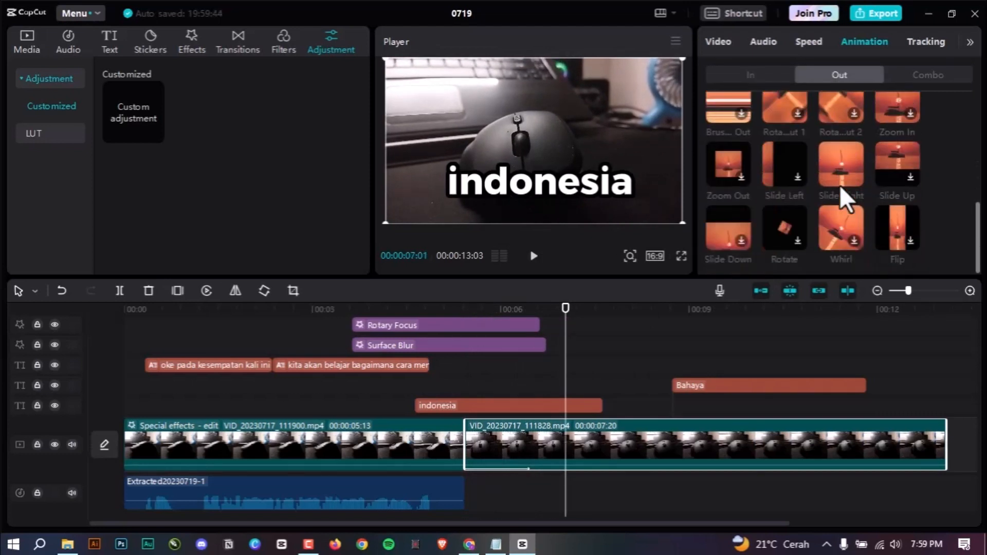
pyautogui.click(932, 76)
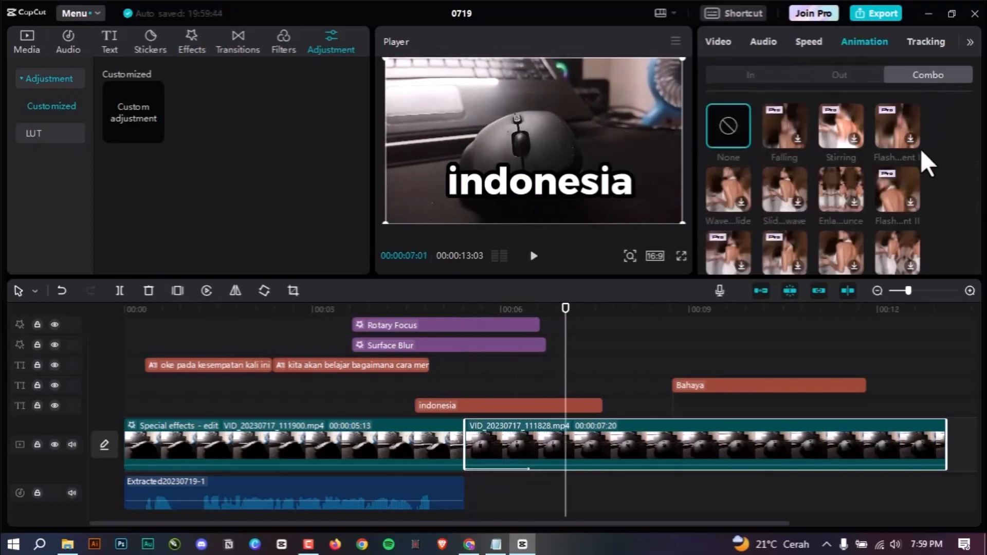
pyautogui.scroll(-5, 869, 193)
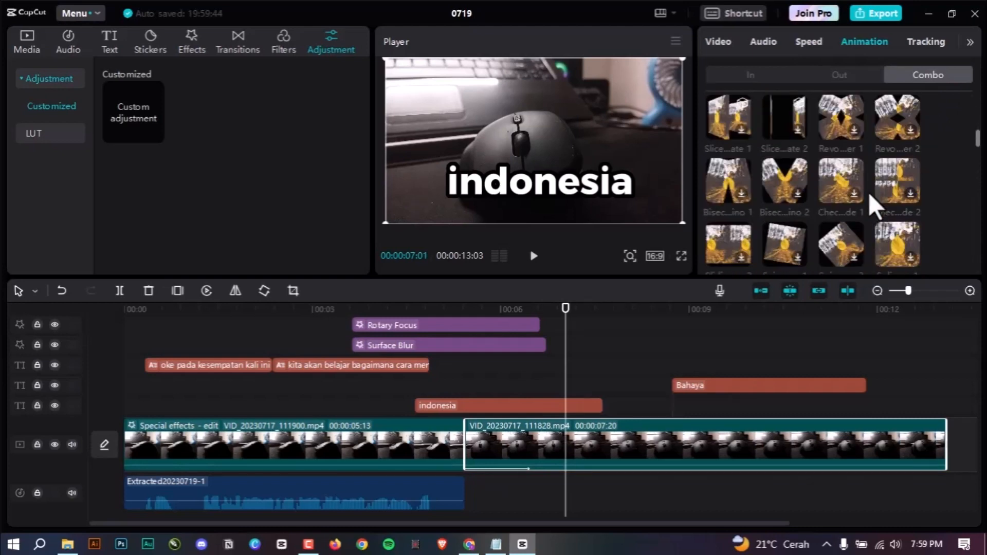
# Look at the second clip's tracking options and move the playhead to 00:00:10:29, within the Bahaya text
pyautogui.click(926, 41)
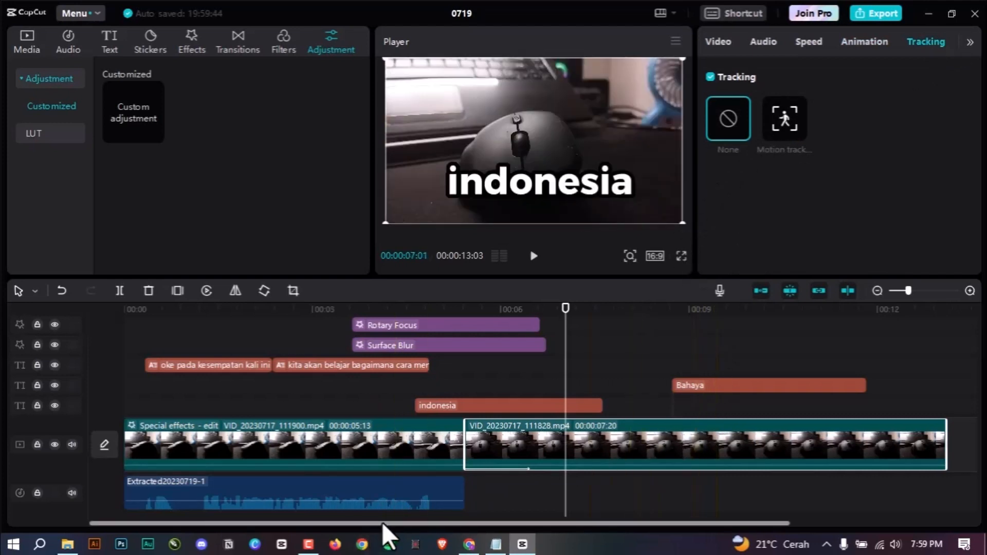
pyautogui.moveTo(382, 523); pyautogui.dragTo(573, 523)
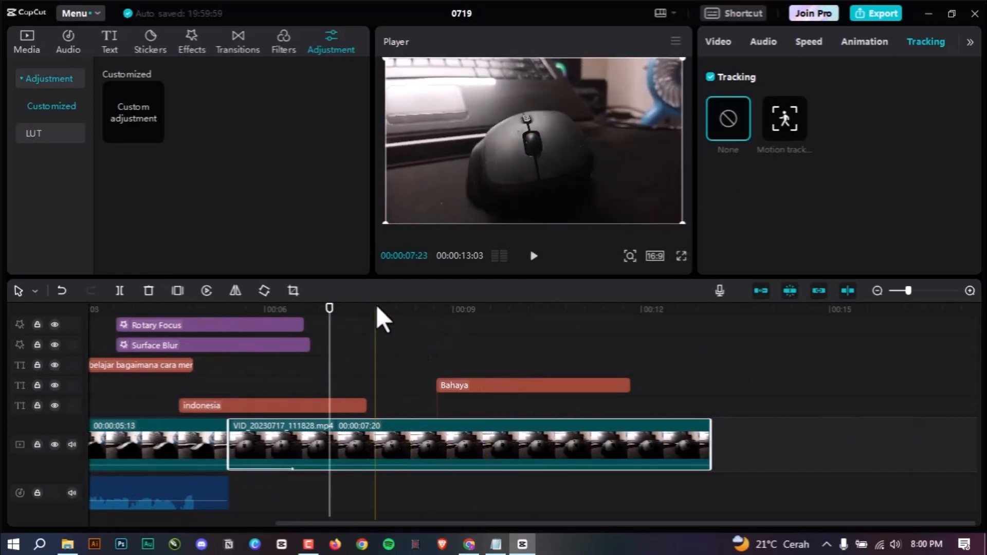
pyautogui.moveTo(392, 309); pyautogui.dragTo(612, 307)
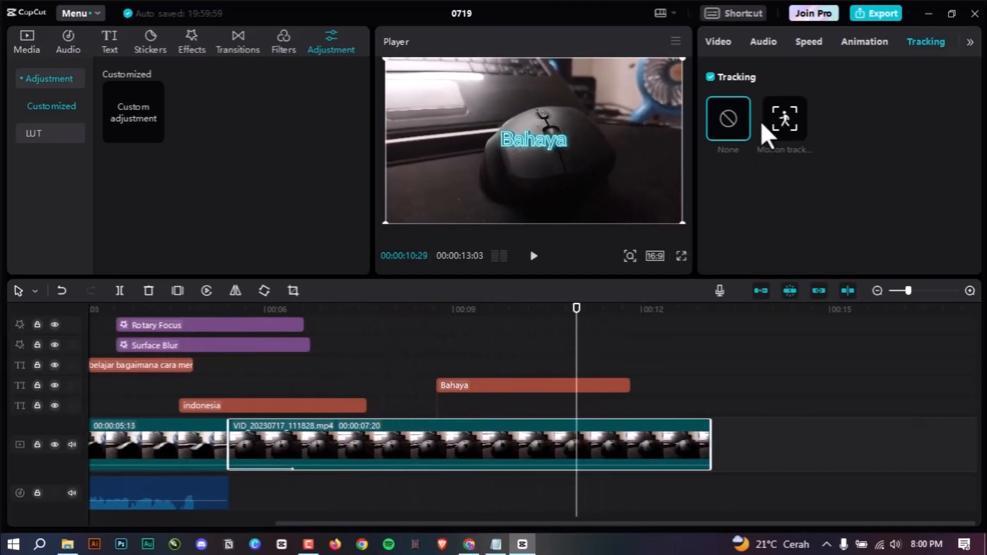
# Examine the second clip's Basic adjustment settings, including auto adjust, LUT, skin tone protection, color, lightness and effects
pyautogui.click(970, 42)
pyautogui.click(940, 42)
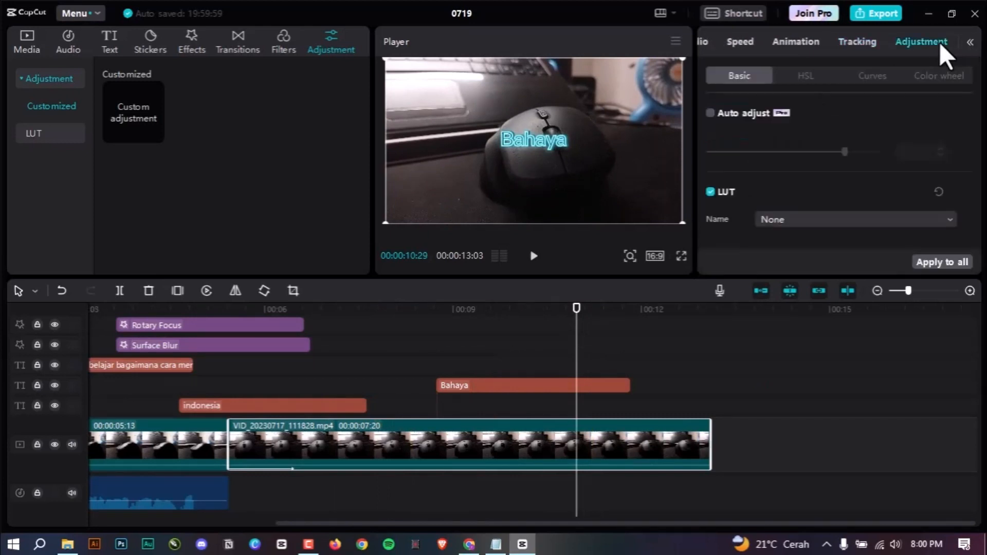
pyautogui.scroll(-6, 877, 162)
pyautogui.scroll(-1, 877, 164)
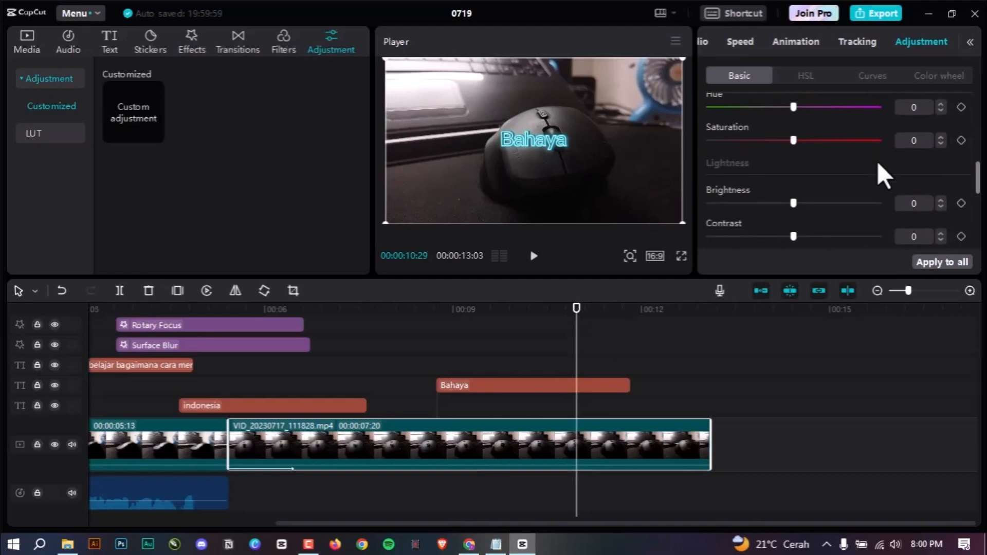
pyautogui.scroll(5, 877, 164)
pyautogui.scroll(-6, 877, 163)
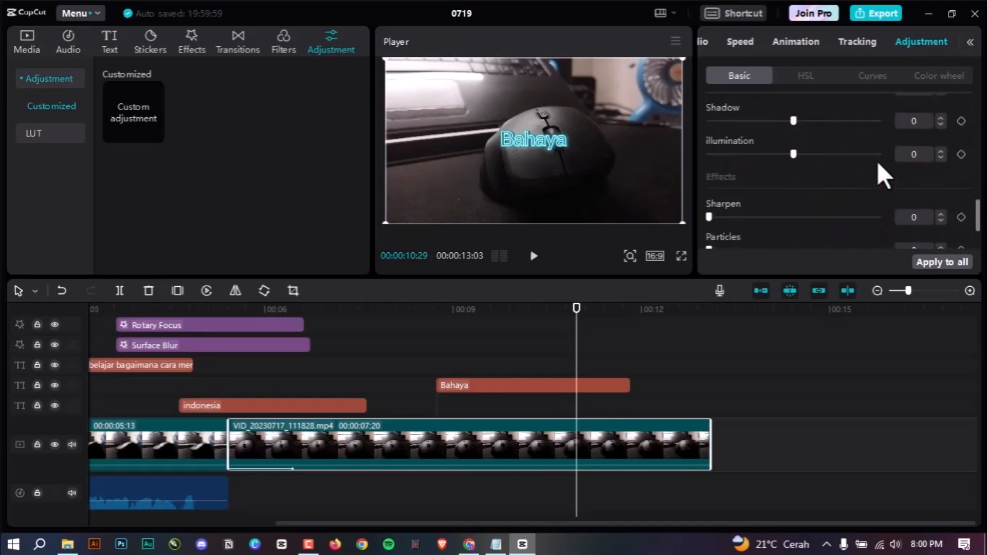
pyautogui.scroll(1, 877, 162)
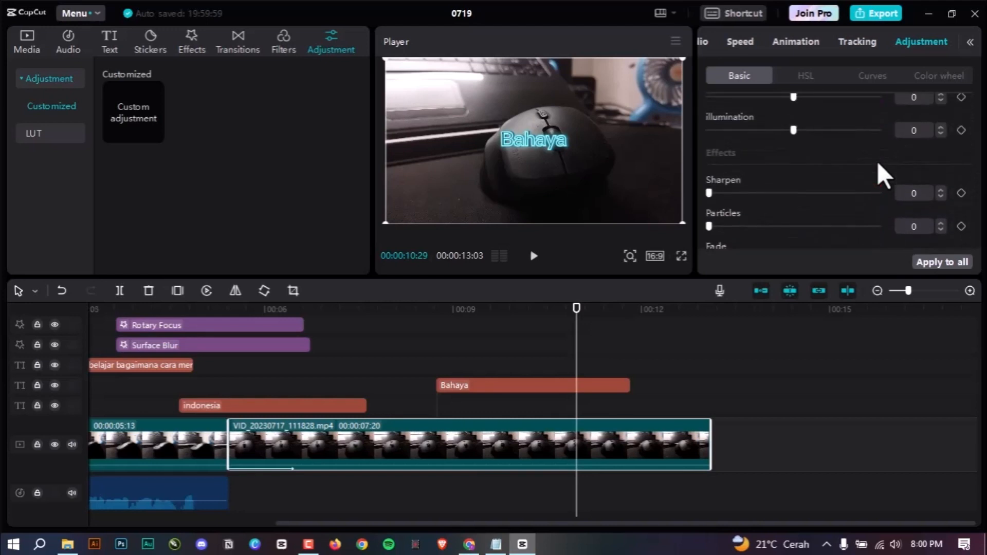
pyautogui.scroll(5, 878, 161)
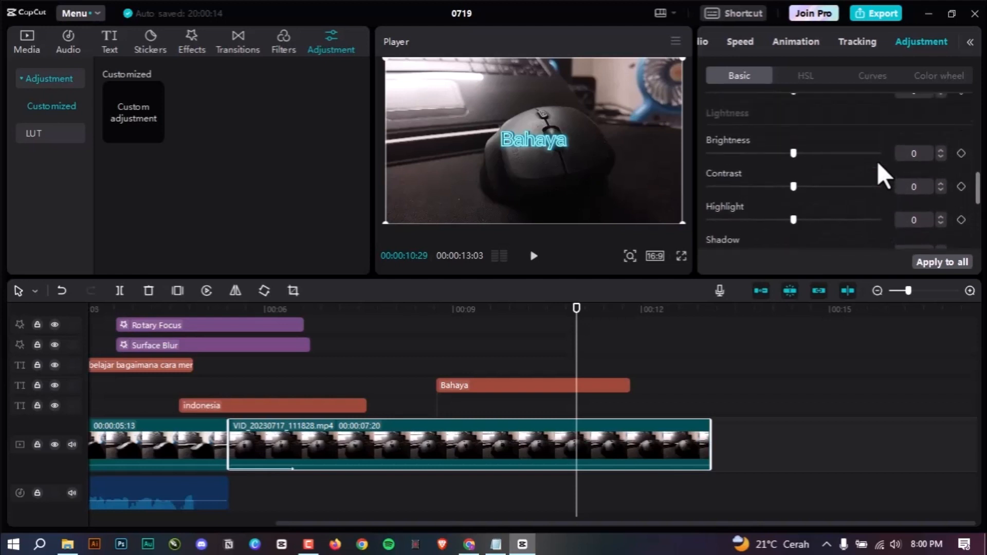
pyautogui.scroll(1, 877, 161)
pyautogui.scroll(3, 844, 153)
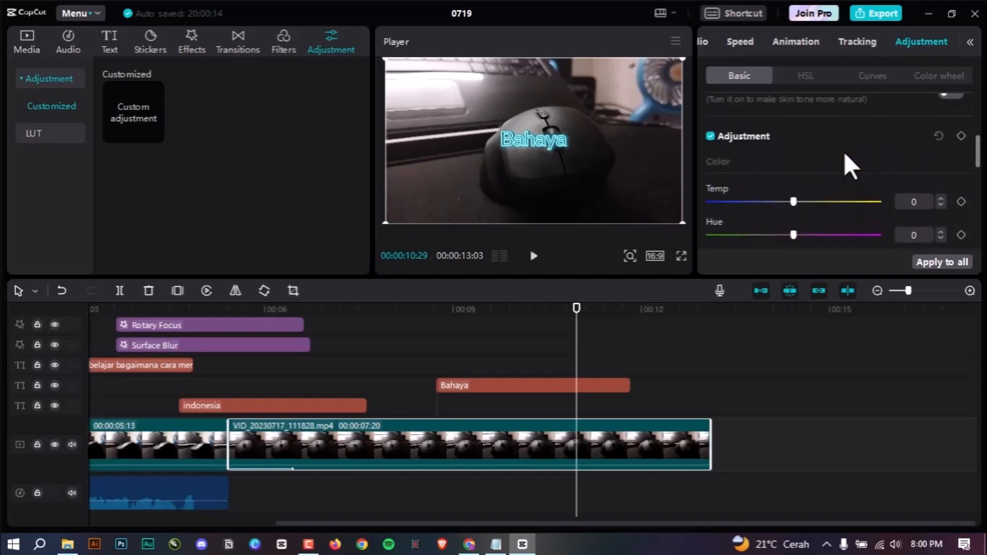
pyautogui.scroll(3, 844, 153)
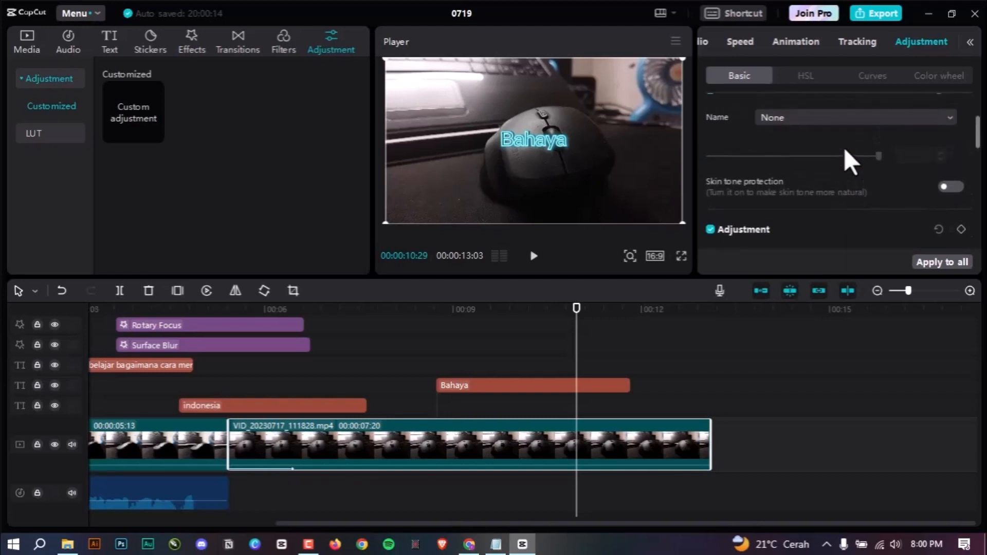
pyautogui.scroll(-1, 846, 150)
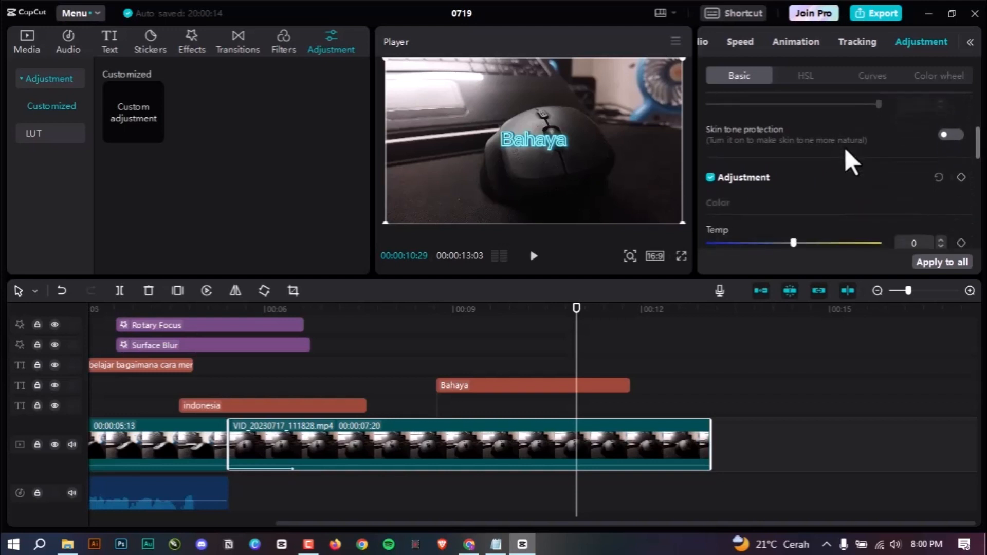
pyautogui.scroll(1, 844, 147)
pyautogui.scroll(-1, 845, 147)
pyautogui.scroll(1, 845, 147)
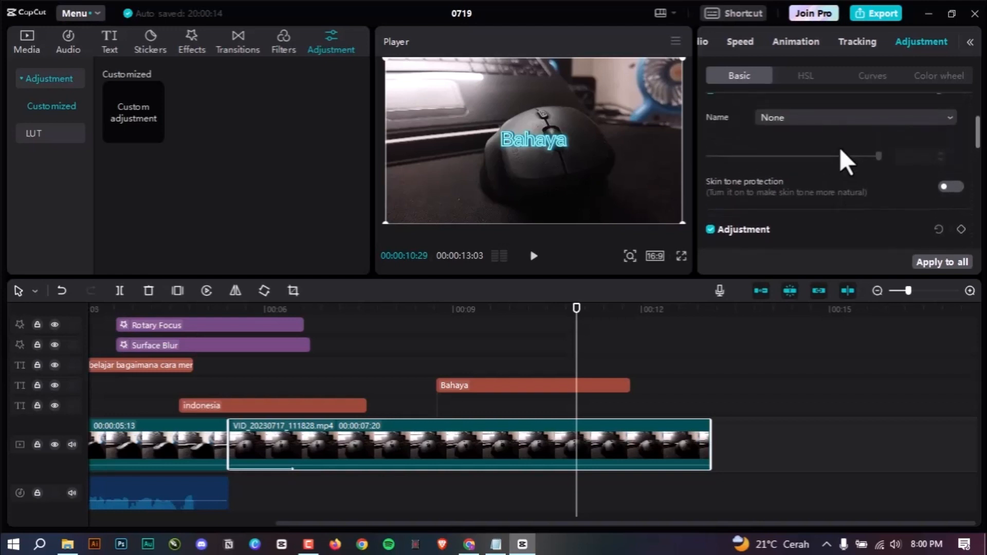
pyautogui.scroll(3, 843, 148)
pyautogui.scroll(-1, 847, 144)
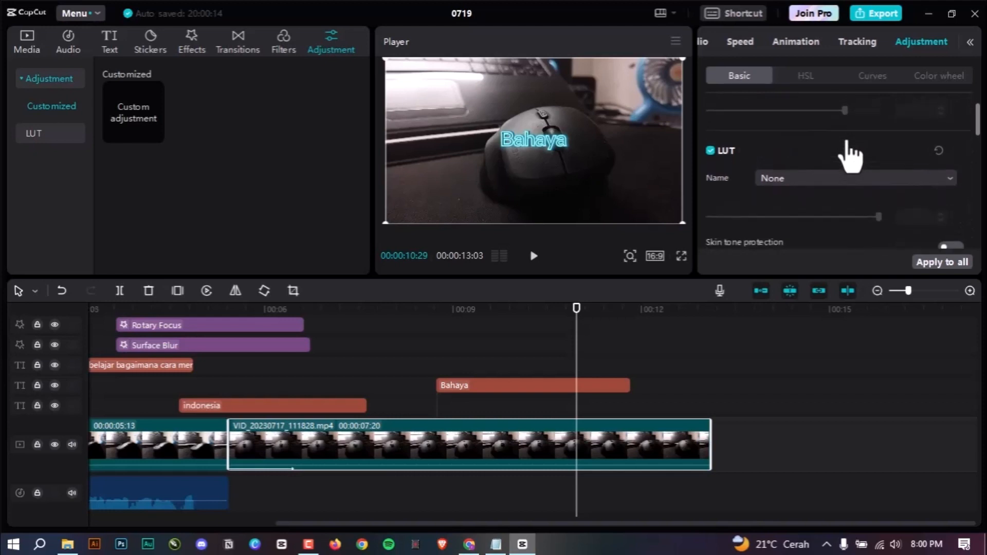
pyautogui.scroll(1, 848, 149)
pyautogui.scroll(-1, 849, 123)
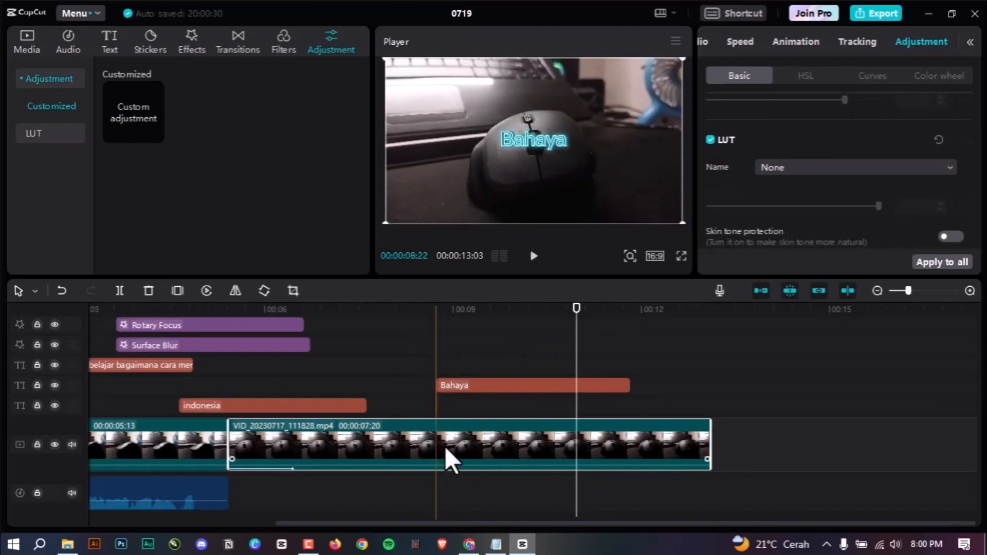
pyautogui.scroll(1, 950, 135)
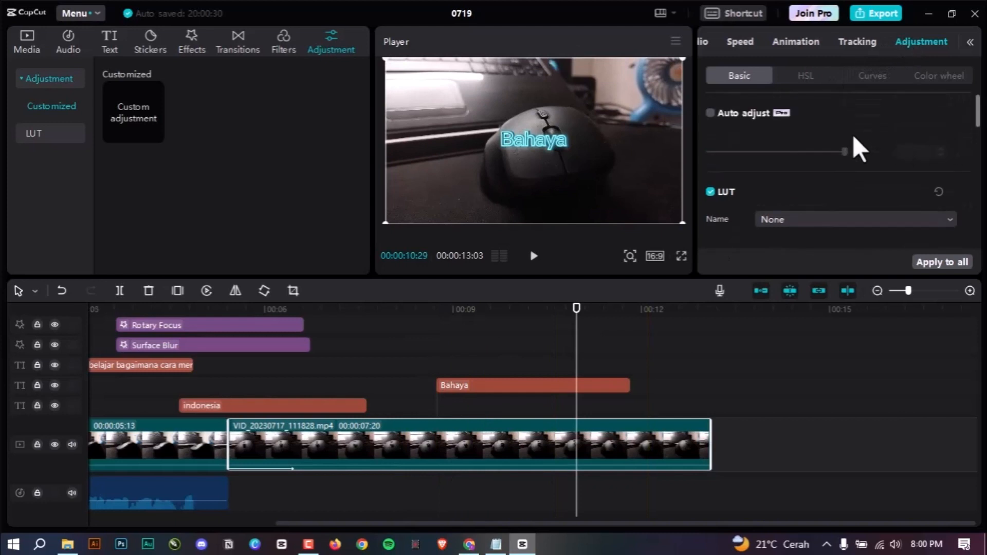
# Look through the second clip's HSL, Curves and Color wheel adjustment settings
pyautogui.click(803, 75)
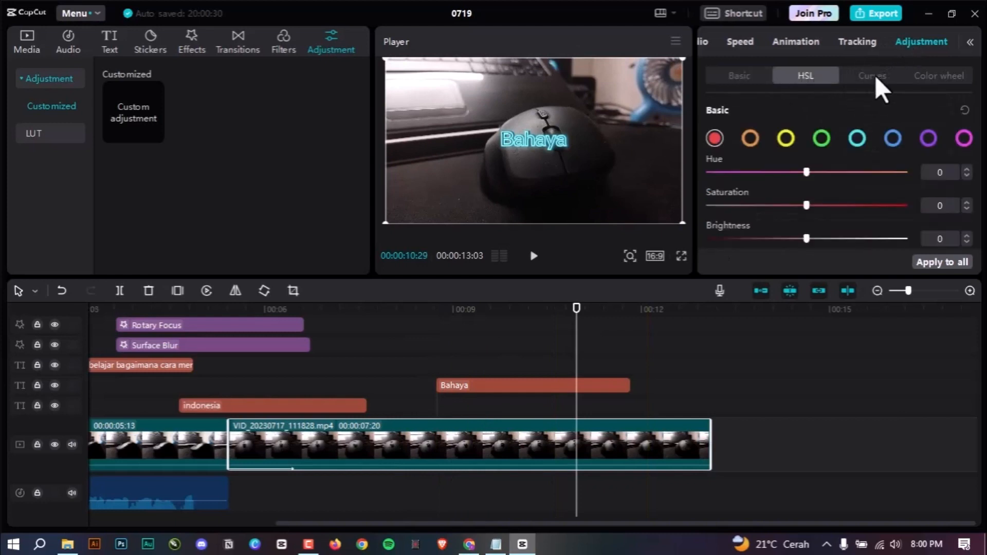
pyautogui.click(876, 75)
pyautogui.click(942, 80)
pyautogui.scroll(-3, 906, 129)
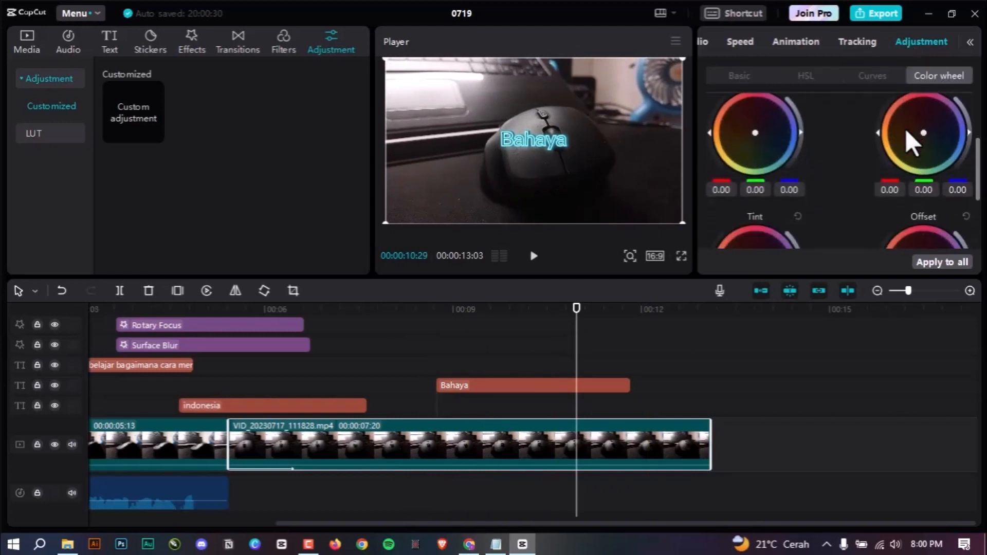
pyautogui.scroll(-1, 905, 128)
pyautogui.scroll(4, 906, 129)
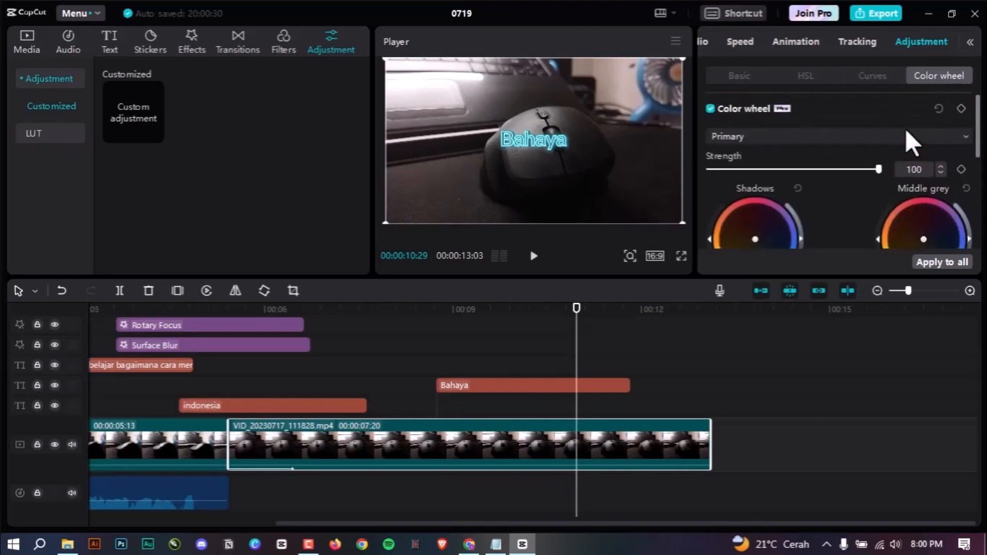
# Compare the Curves, HSL and Color wheel adjustments again and review the Basic effects such as Sharpen, Particles, Fade and Vignette
pyautogui.click(868, 73)
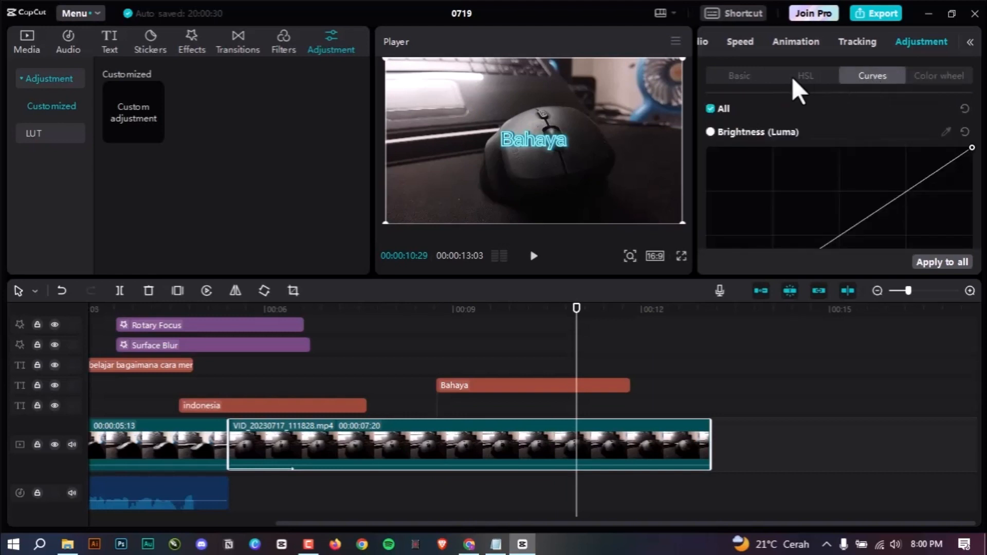
pyautogui.click(790, 75)
pyautogui.click(751, 78)
pyautogui.click(807, 77)
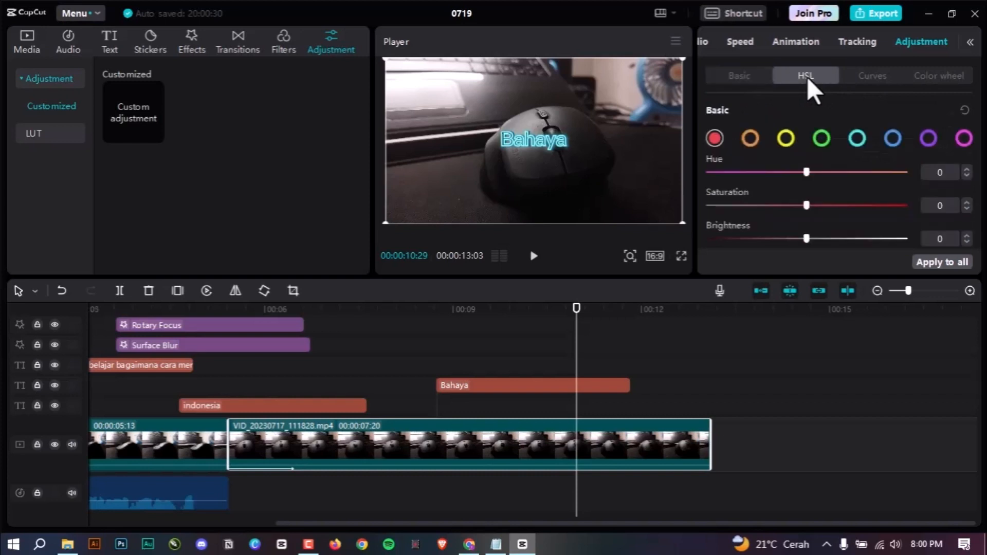
pyautogui.click(881, 75)
pyautogui.click(934, 76)
pyautogui.click(743, 81)
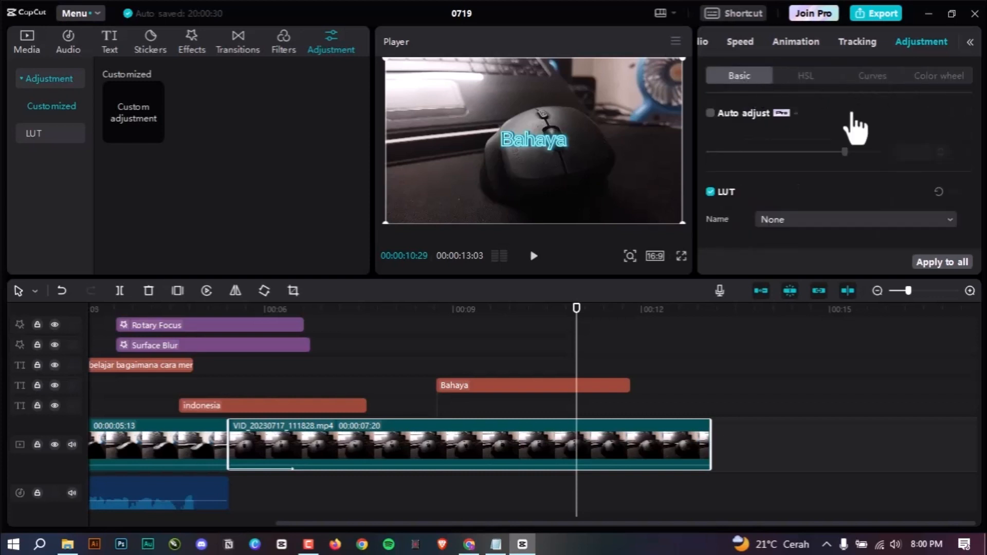
pyautogui.scroll(-10, 859, 122)
pyautogui.scroll(-1, 860, 121)
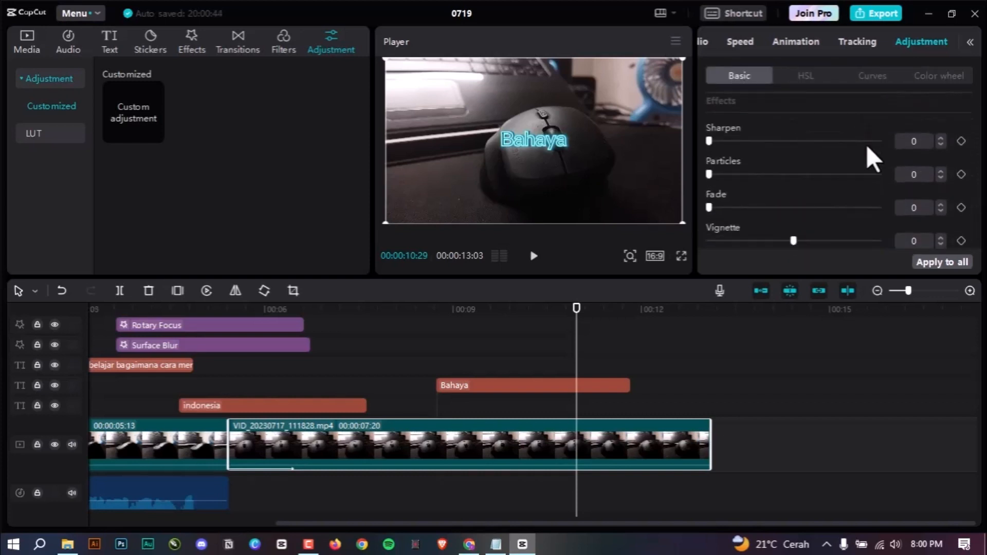
# View the timeline's selection modes without changing the mode, deselect the second clip and place the playhead at 00:00:05:10
pyautogui.click(35, 291)
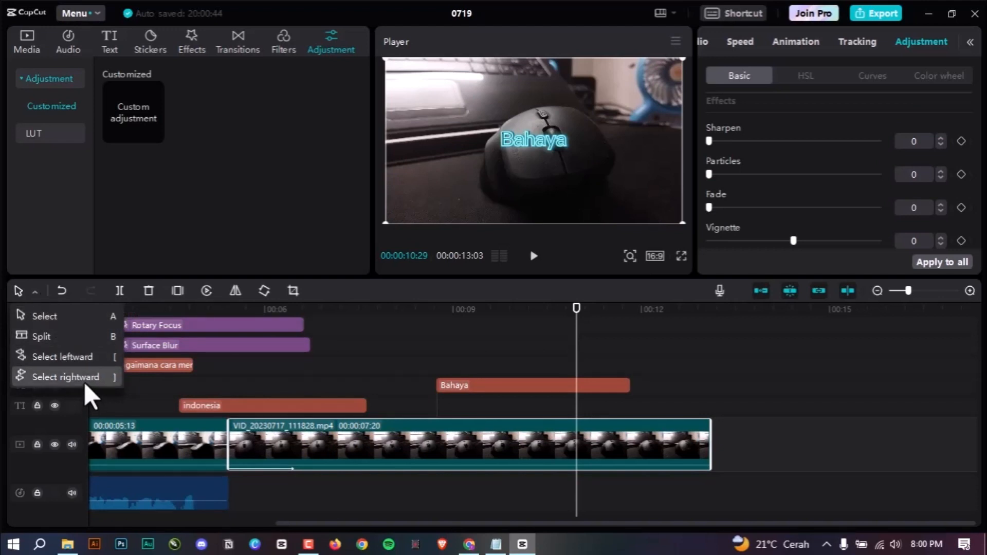
pyautogui.click(222, 386)
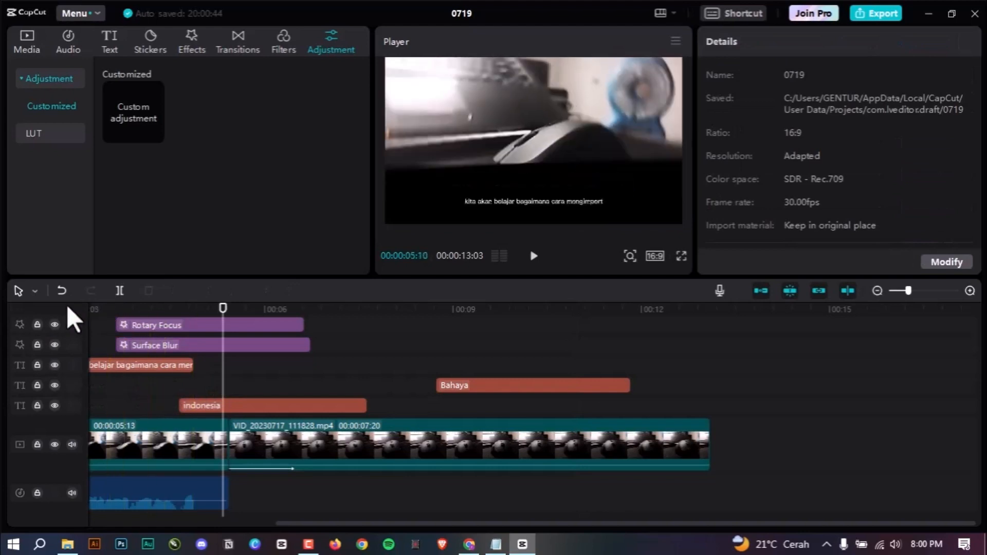
# Crop the second clip to a smaller free-ratio frame shifted toward the mouse and the lower edge of the picture
pyautogui.click(322, 439)
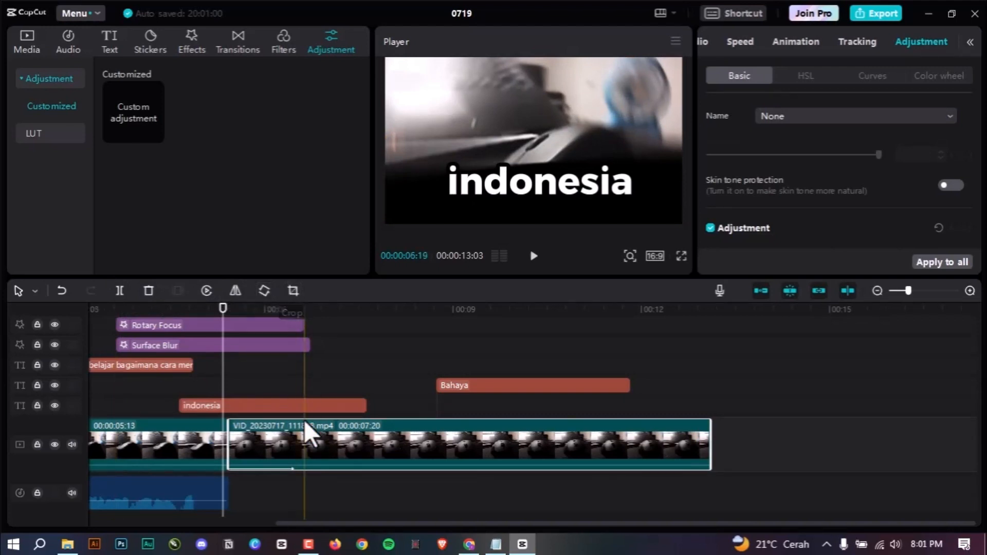
pyautogui.click(383, 319)
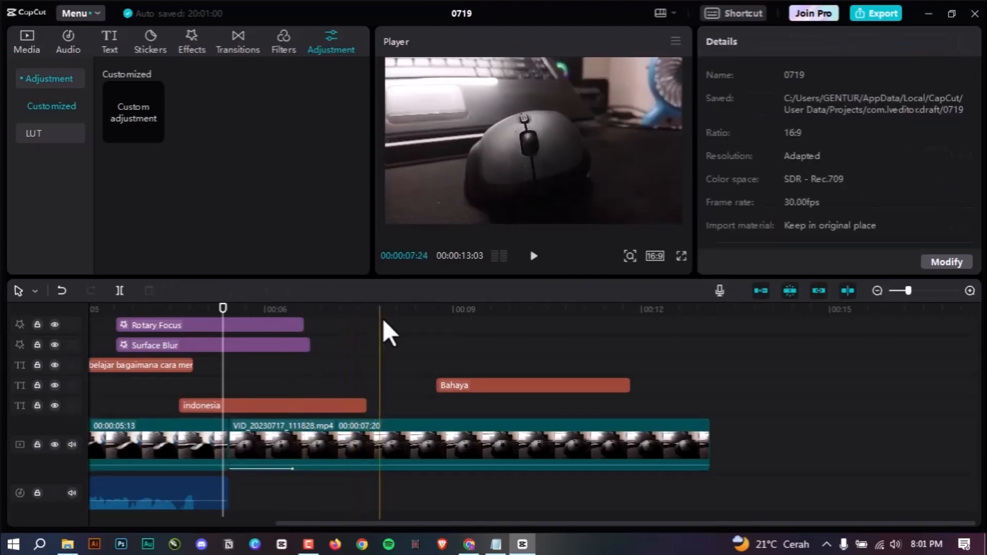
pyautogui.click(395, 444)
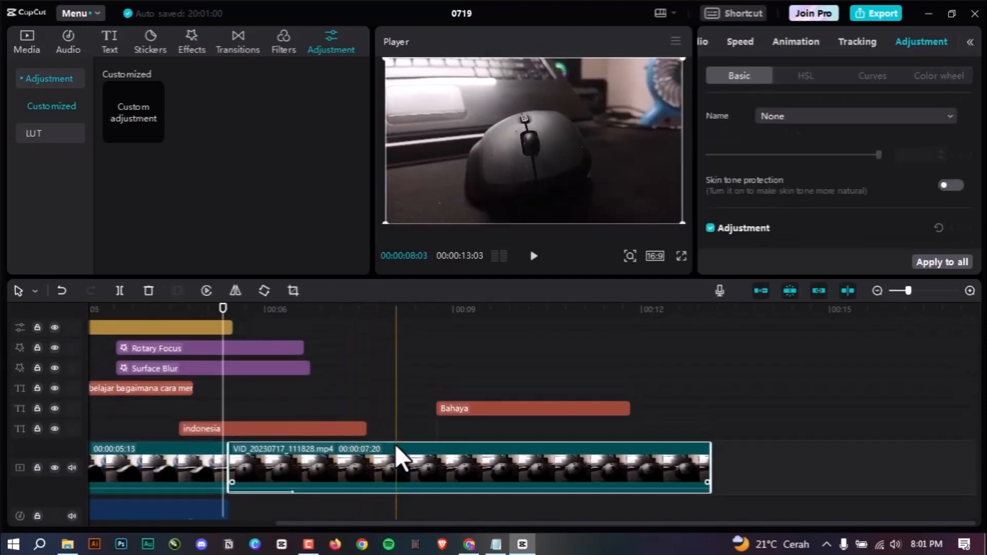
pyautogui.click(292, 290)
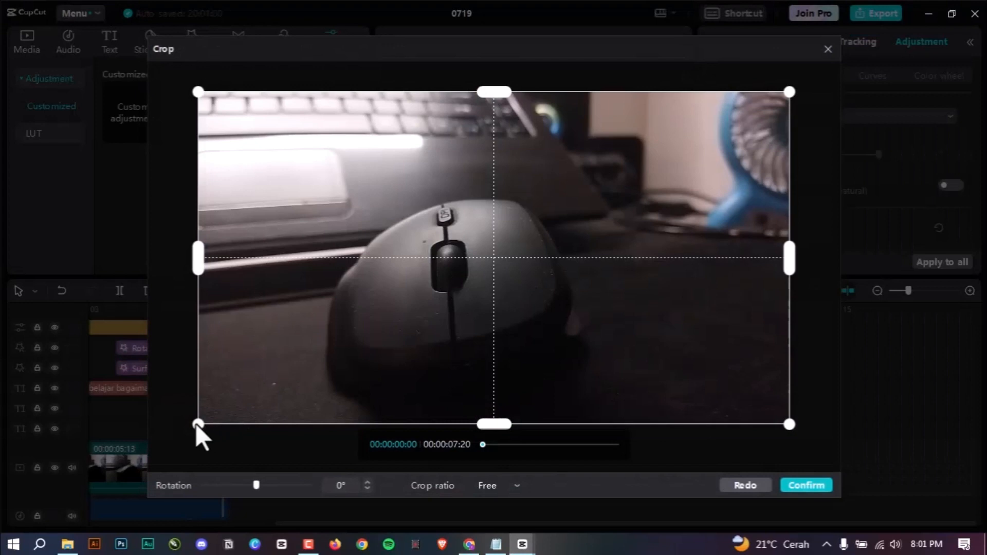
pyautogui.moveTo(197, 425); pyautogui.dragTo(326, 391)
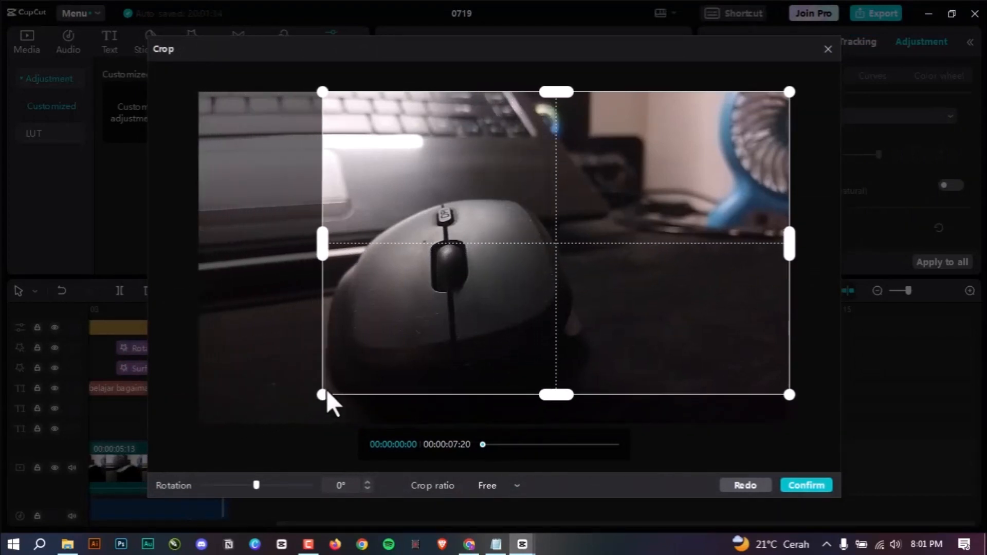
pyautogui.moveTo(564, 267); pyautogui.dragTo(489, 299)
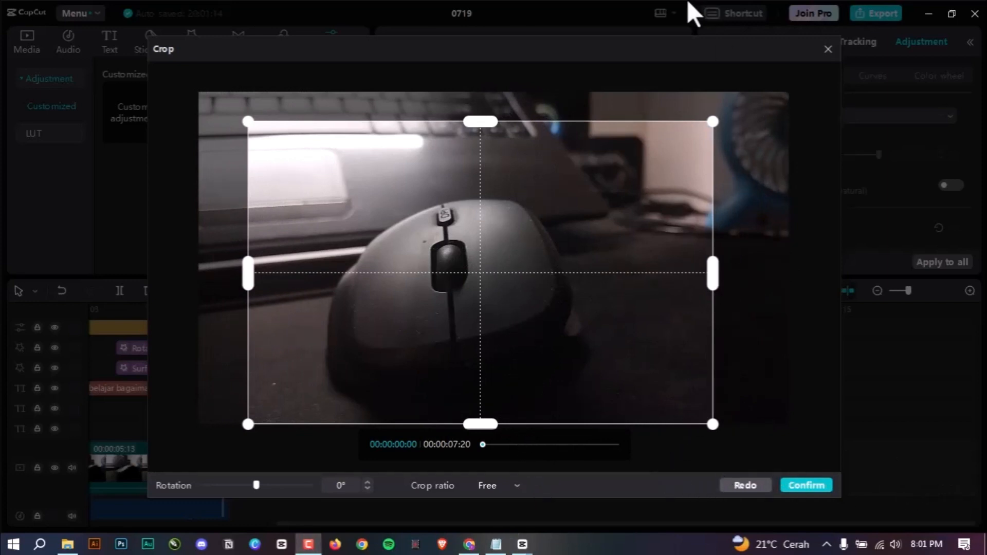
pyautogui.click(792, 488)
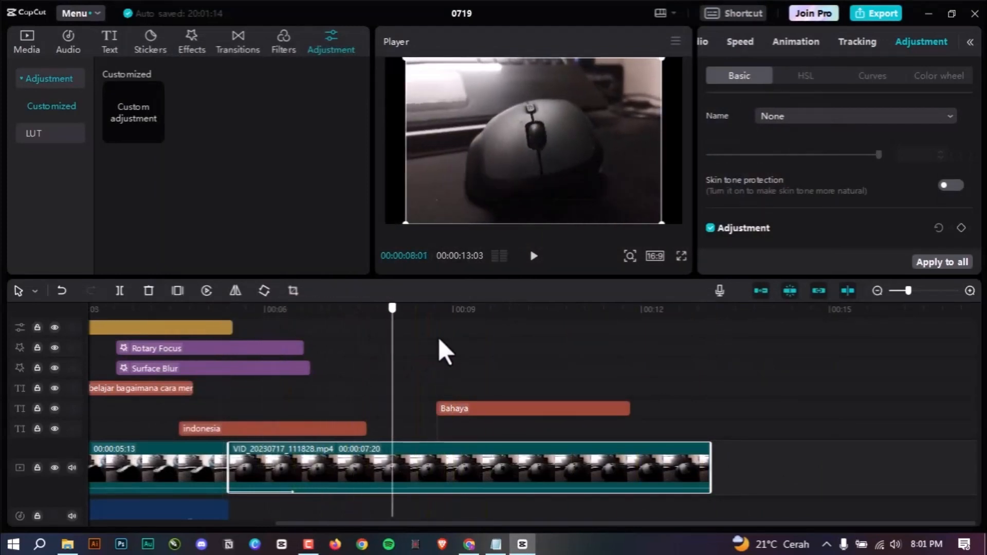
# Place the playhead at 00:00:07:11 and view the voice recorder's settings and available input devices, keeping the current microphone
pyautogui.click(454, 342)
pyautogui.moveTo(455, 342); pyautogui.dragTo(352, 401)
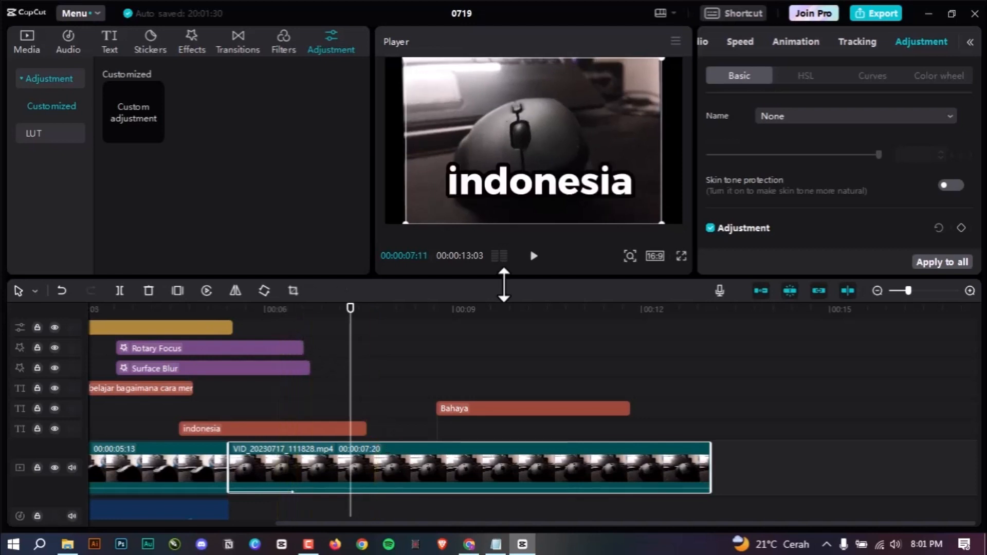
pyautogui.click(720, 291)
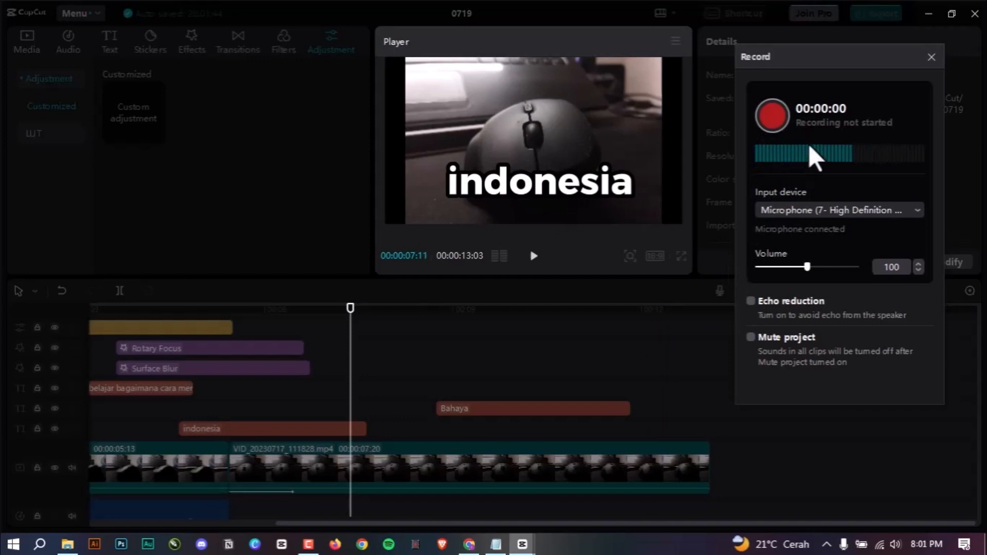
pyautogui.click(854, 215)
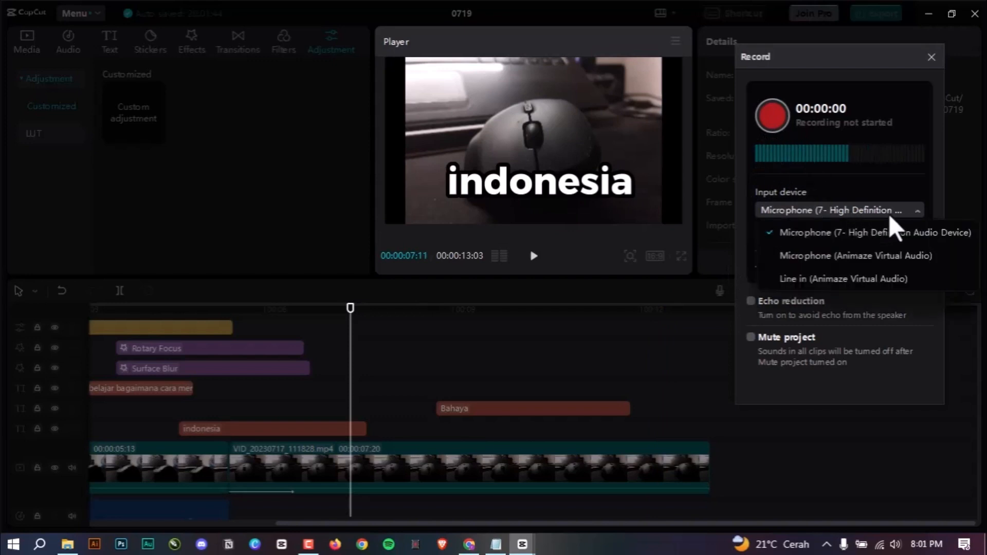
pyautogui.click(917, 352)
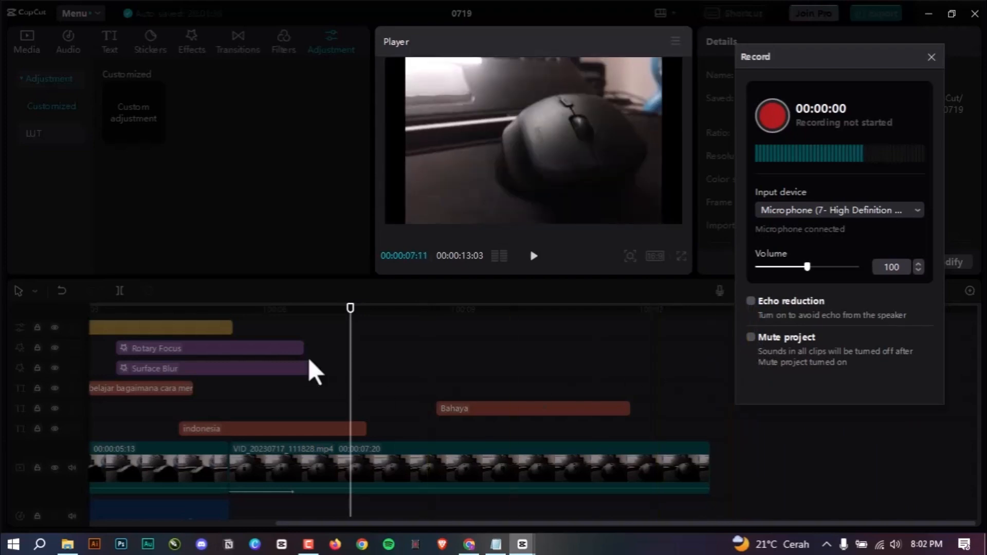
# Move the playhead to 00:00:12:20 and close the voice recorder without recording
pyautogui.click(348, 319)
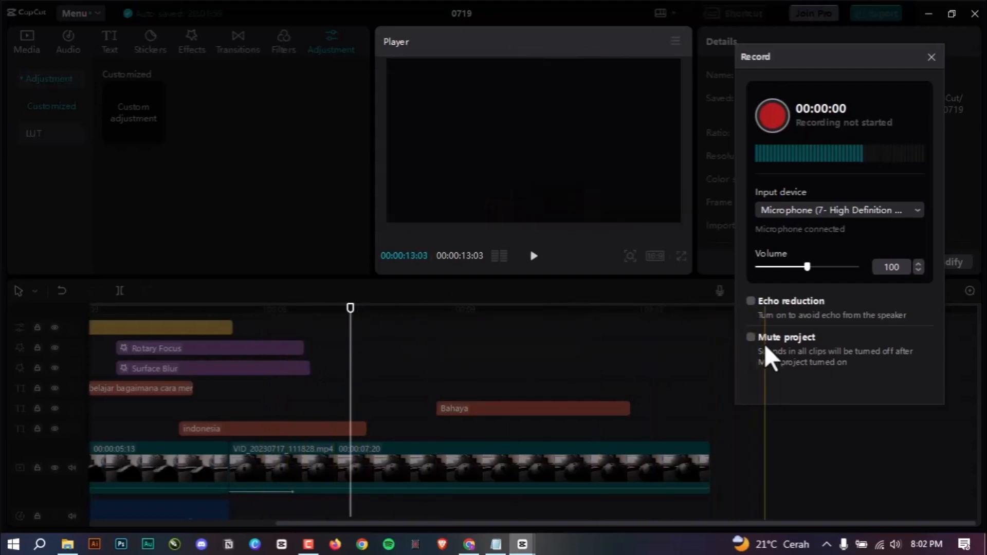
pyautogui.click(687, 363)
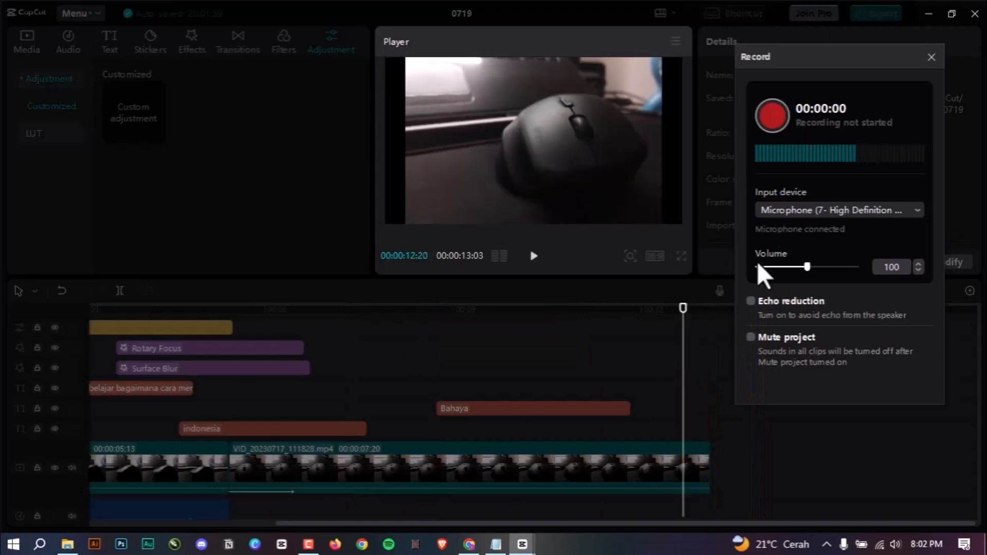
pyautogui.click(954, 164)
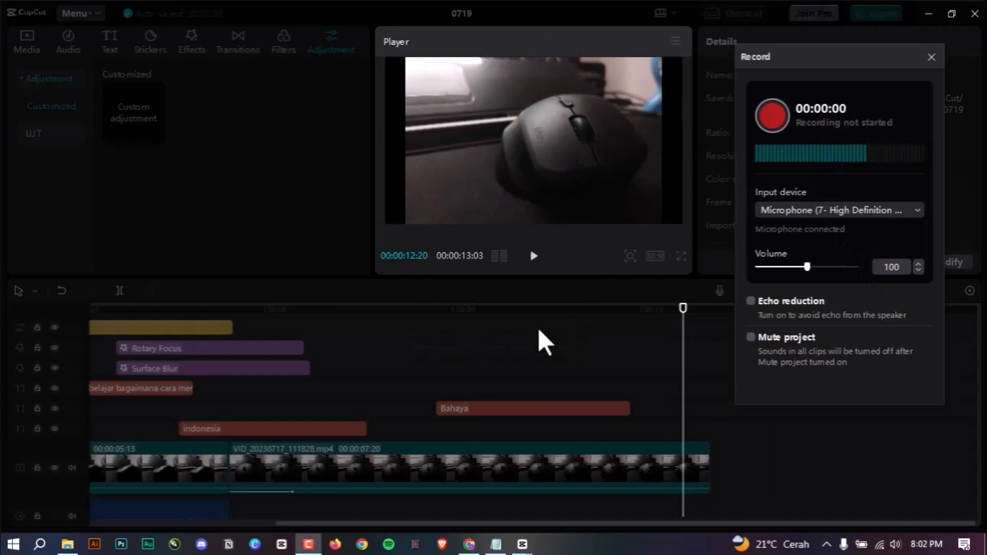
pyautogui.click(932, 58)
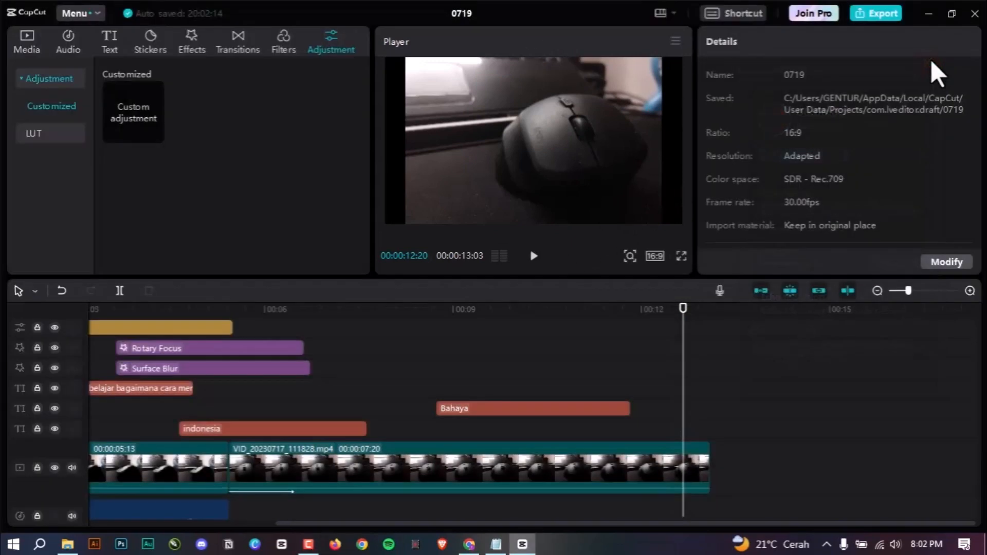
# Test the main track magnet by shifting the second clip about 1.5 seconds later with it off, and turn it back on
pyautogui.click(762, 291)
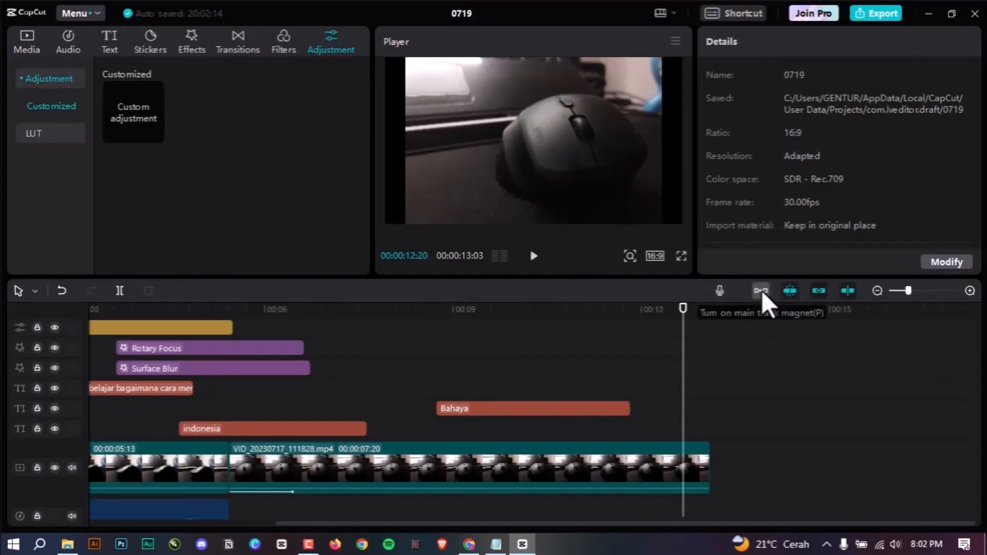
pyautogui.moveTo(527, 475); pyautogui.dragTo(619, 478)
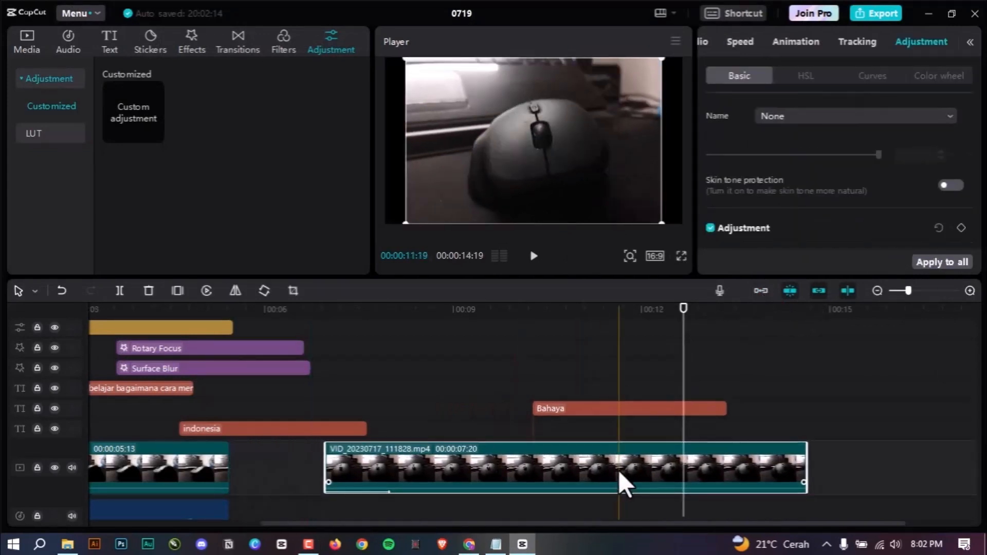
pyautogui.click(760, 293)
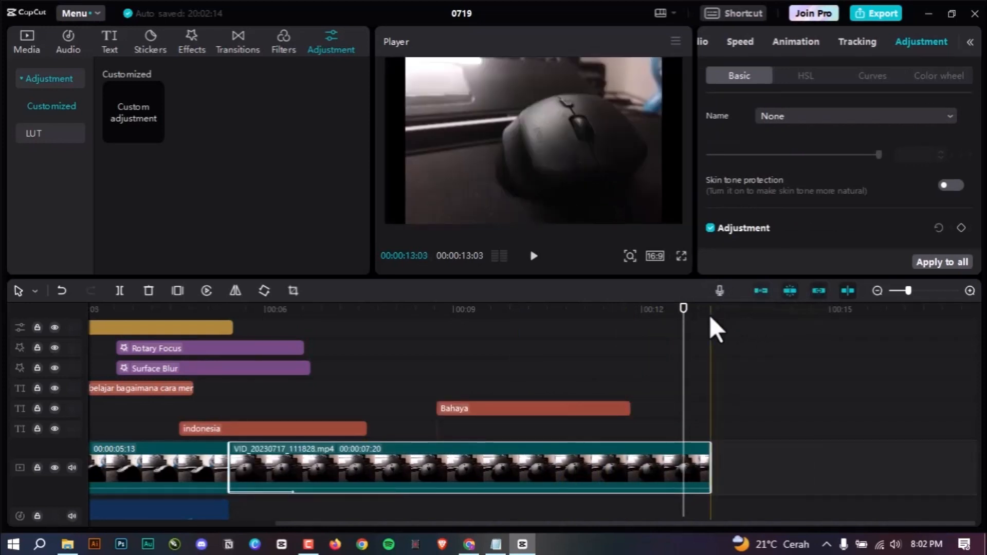
# Turn off auto snapping and the main track magnet, and try out moving the second clip with these settings
pyautogui.click(792, 293)
pyautogui.moveTo(350, 457); pyautogui.dragTo(431, 463)
pyautogui.click(763, 292)
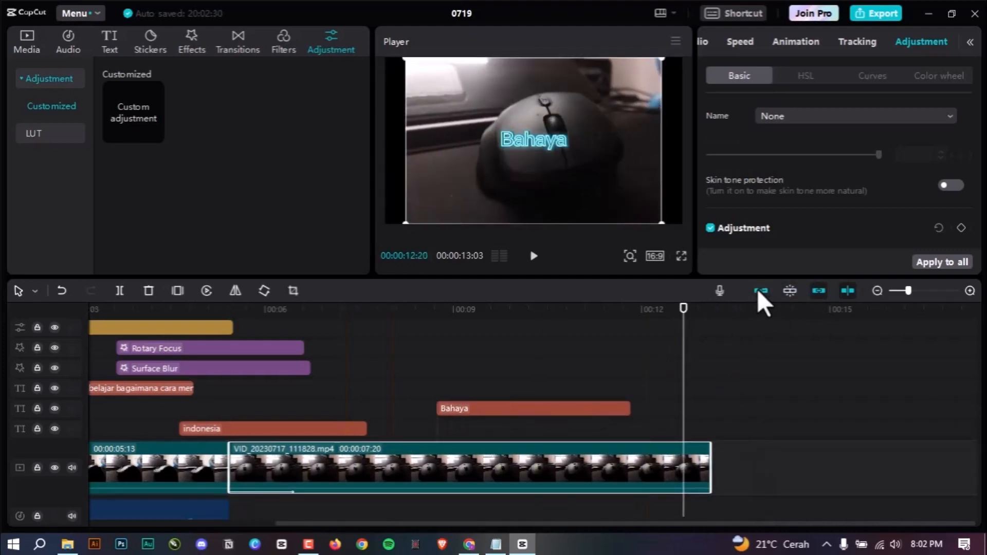
pyautogui.moveTo(335, 473)
pyautogui.mouseDown()
pyautogui.moveTo(380, 475)
pyautogui.moveTo(313, 479)
pyautogui.moveTo(327, 483)
pyautogui.mouseUp()
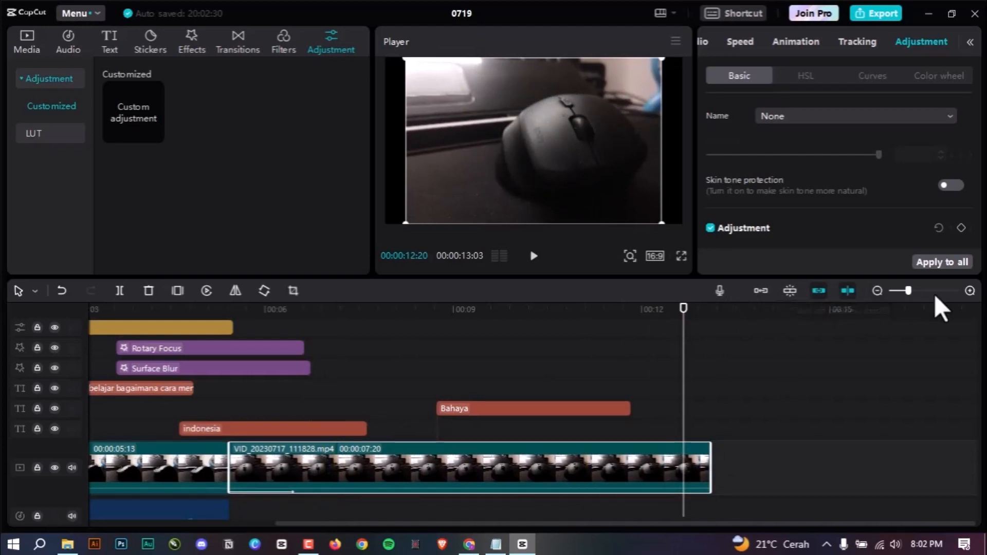
# Look over the whole timeline at several zoom levels, checking all tracks from the start to the end of the project
pyautogui.moveTo(908, 296)
pyautogui.mouseDown()
pyautogui.moveTo(926, 304)
pyautogui.moveTo(892, 303)
pyautogui.mouseUp()
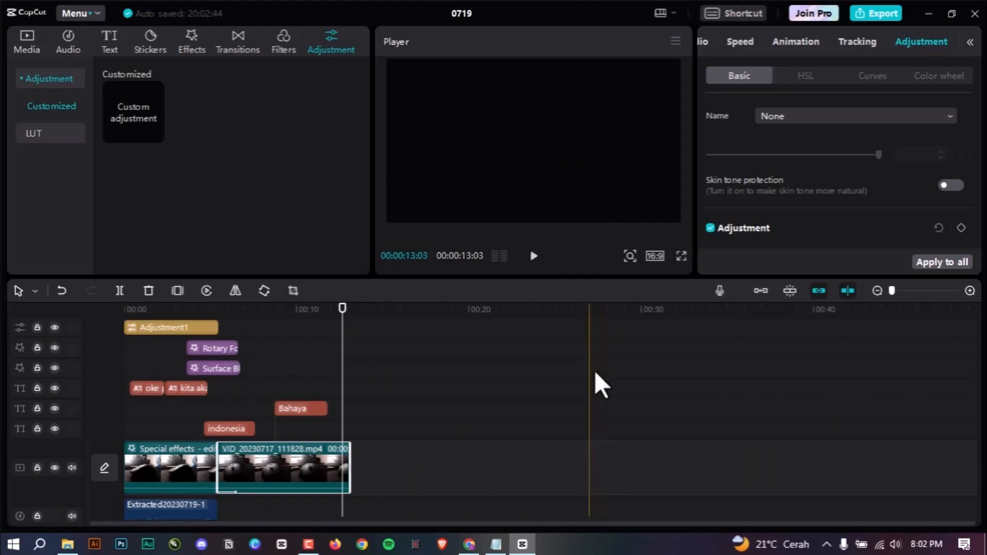
pyautogui.scroll(3, 595, 387)
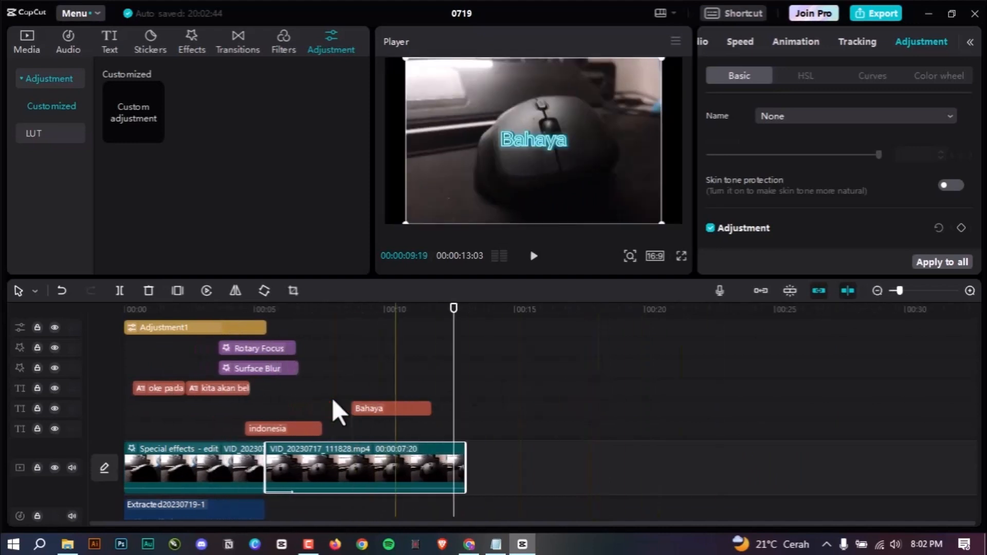
pyautogui.scroll(3, 440, 386)
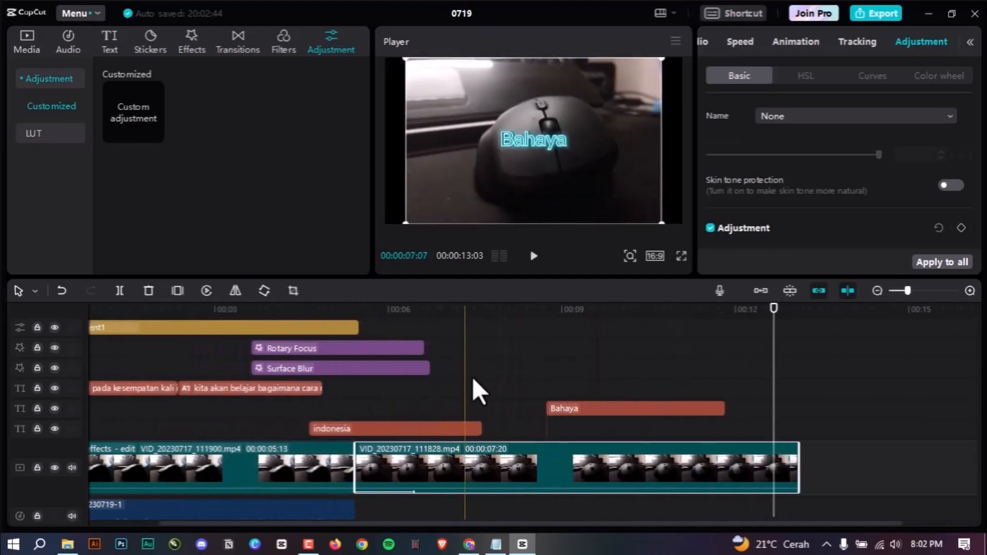
pyautogui.scroll(2, 501, 392)
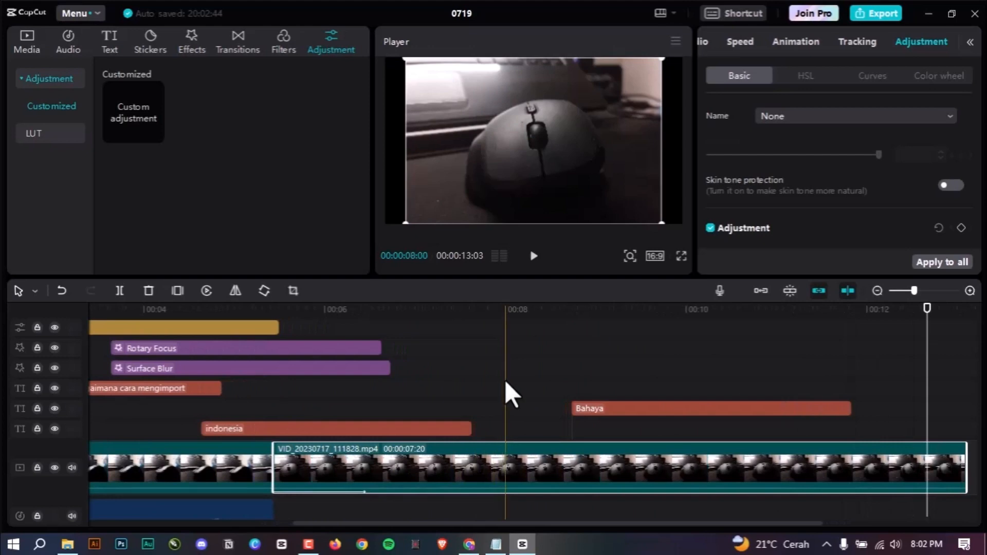
pyautogui.hscroll(3, 511, 395)
pyautogui.hscroll(-7, 511, 395)
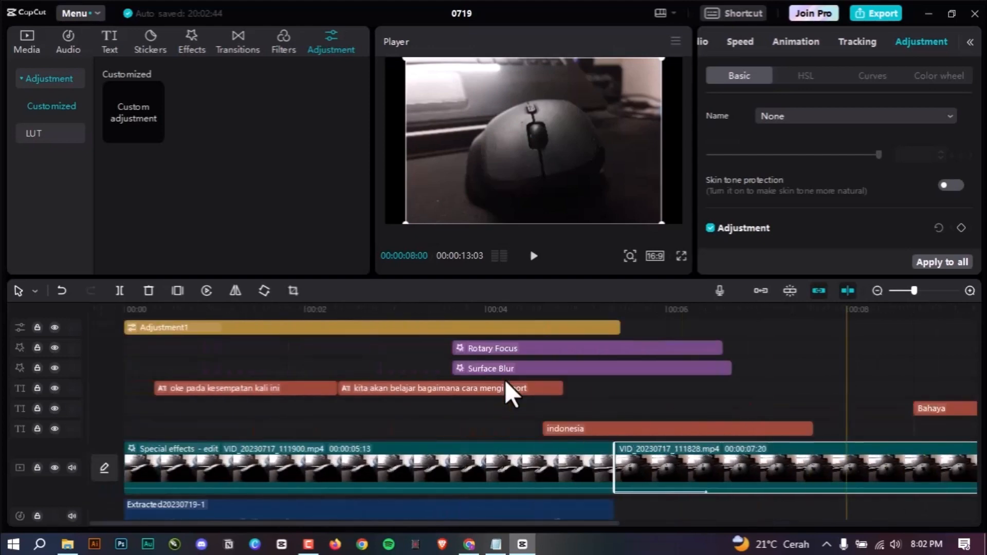
pyautogui.hscroll(4, 508, 394)
pyautogui.hscroll(-4, 508, 394)
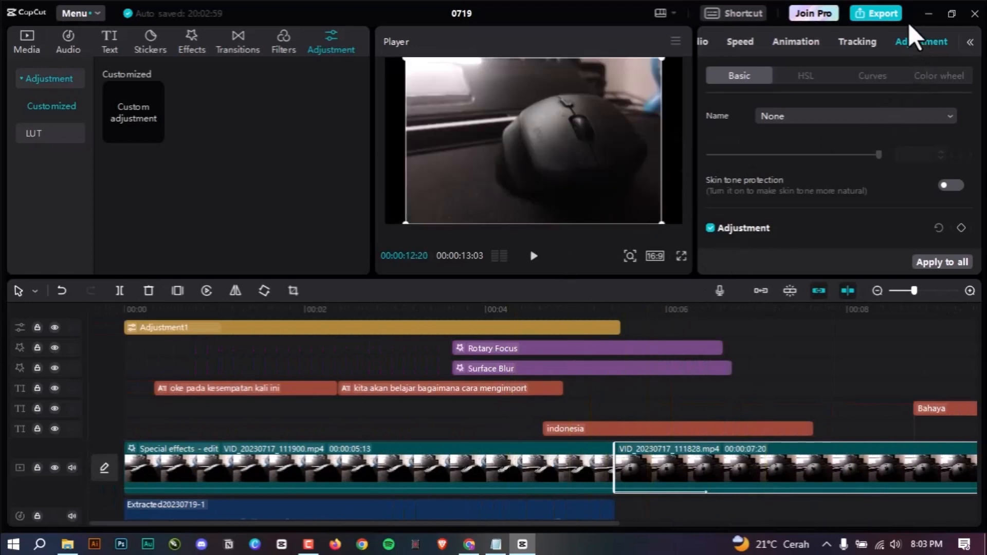
# Open the project's export settings, check the destination folder without changing it, and review the video, audio and caption export options
pyautogui.click(873, 15)
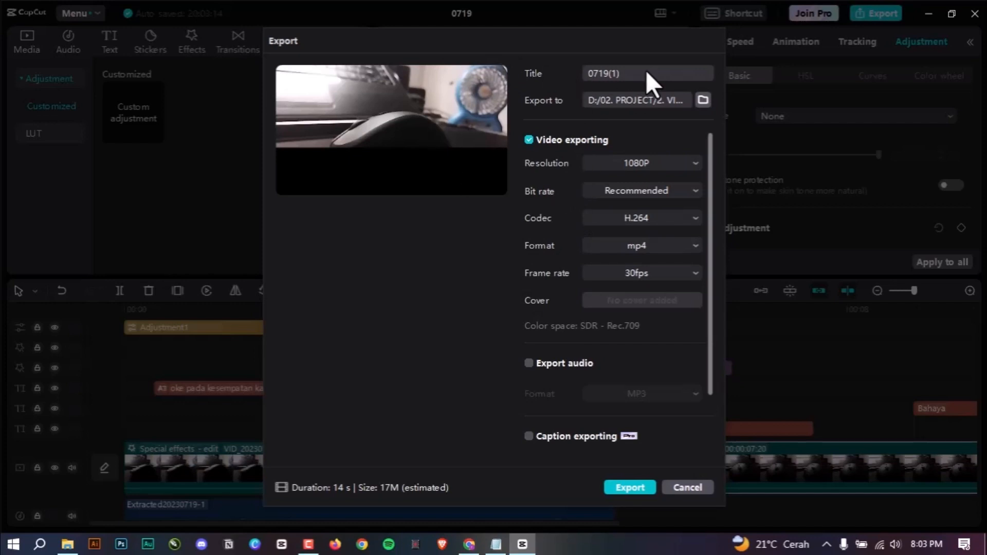
pyautogui.click(703, 99)
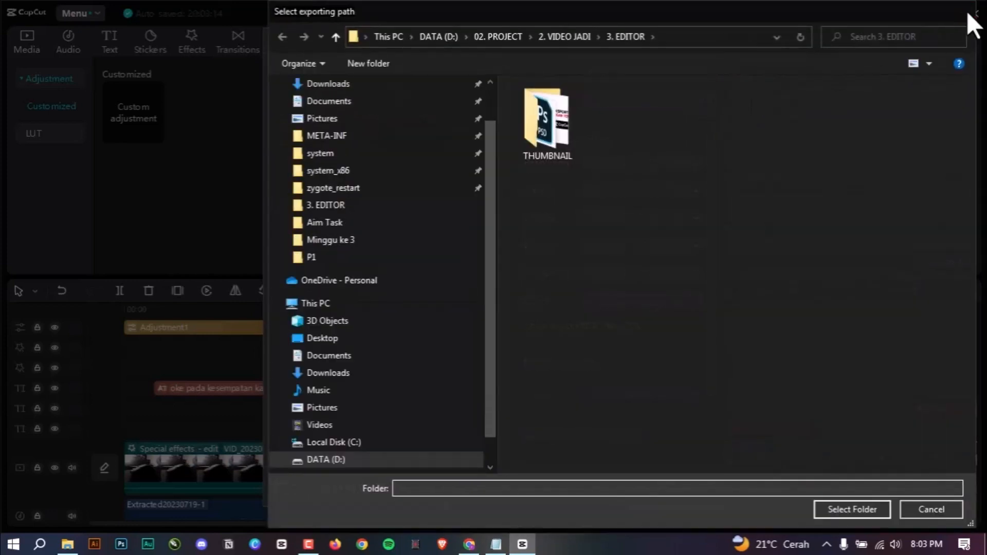
pyautogui.click(965, 11)
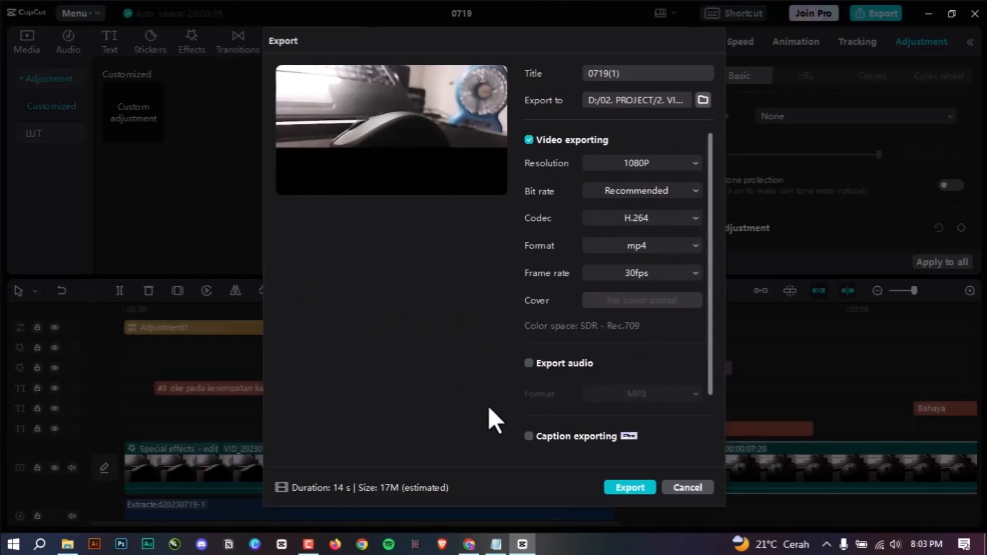
pyautogui.press('F10')
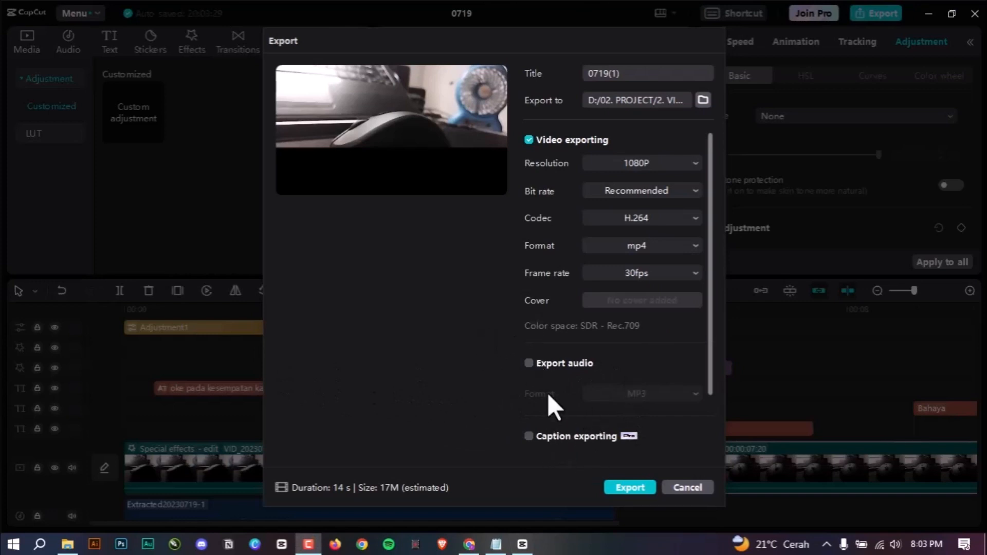
pyautogui.scroll(-2, 591, 257)
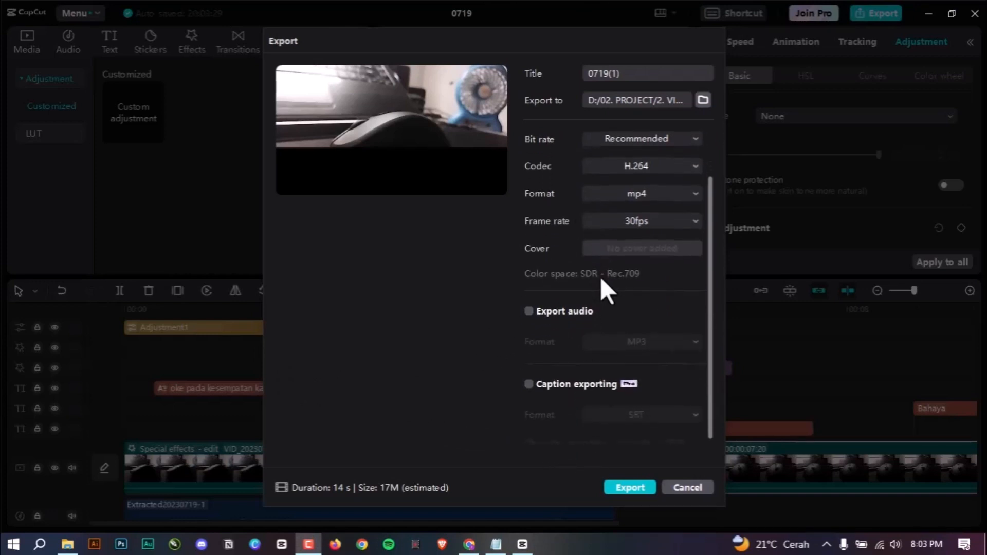